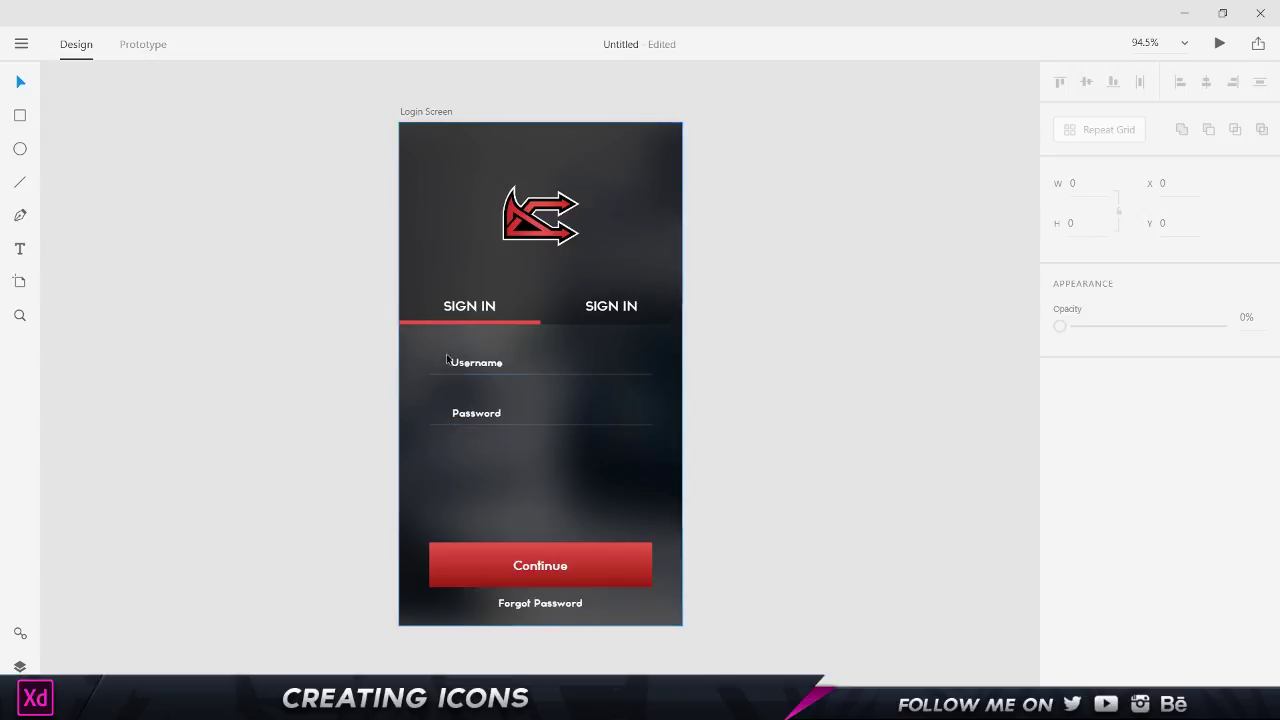
Step: Create a new document with a 24 × 24 px custom artboard size
left_click(20, 42)
left_click(30, 80)
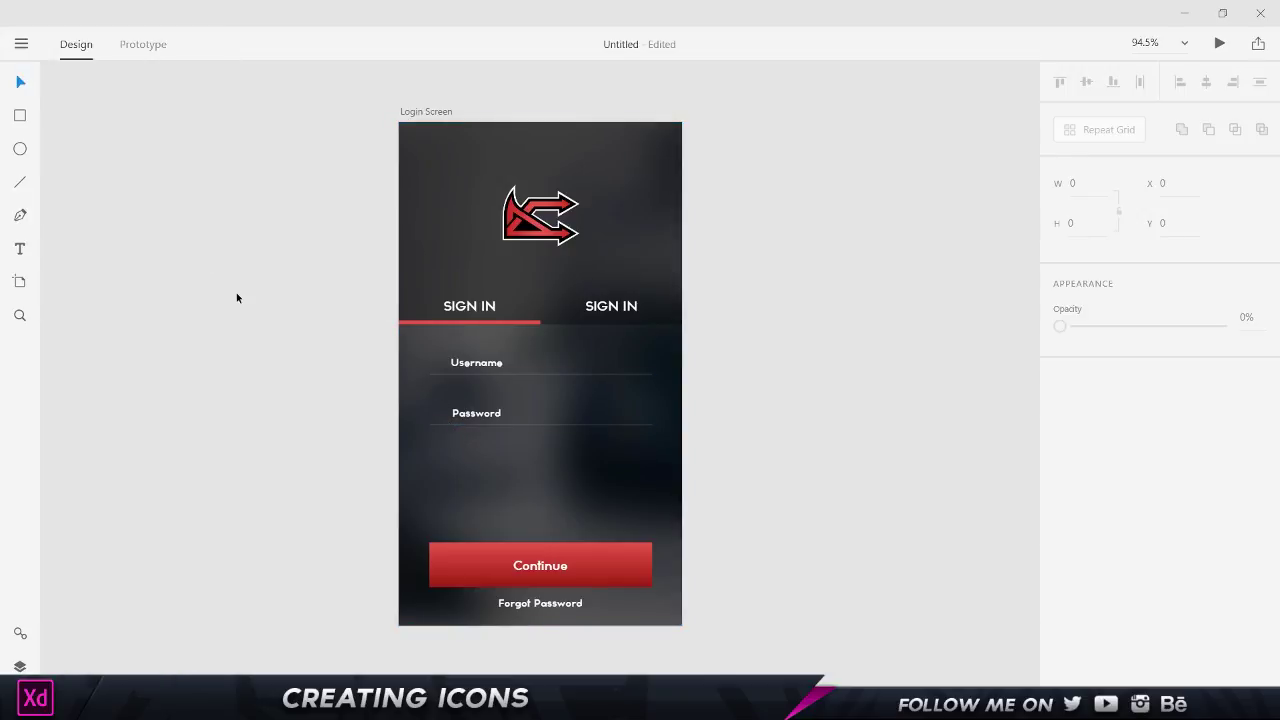
left_click_drag(654, 140, 514, 83)
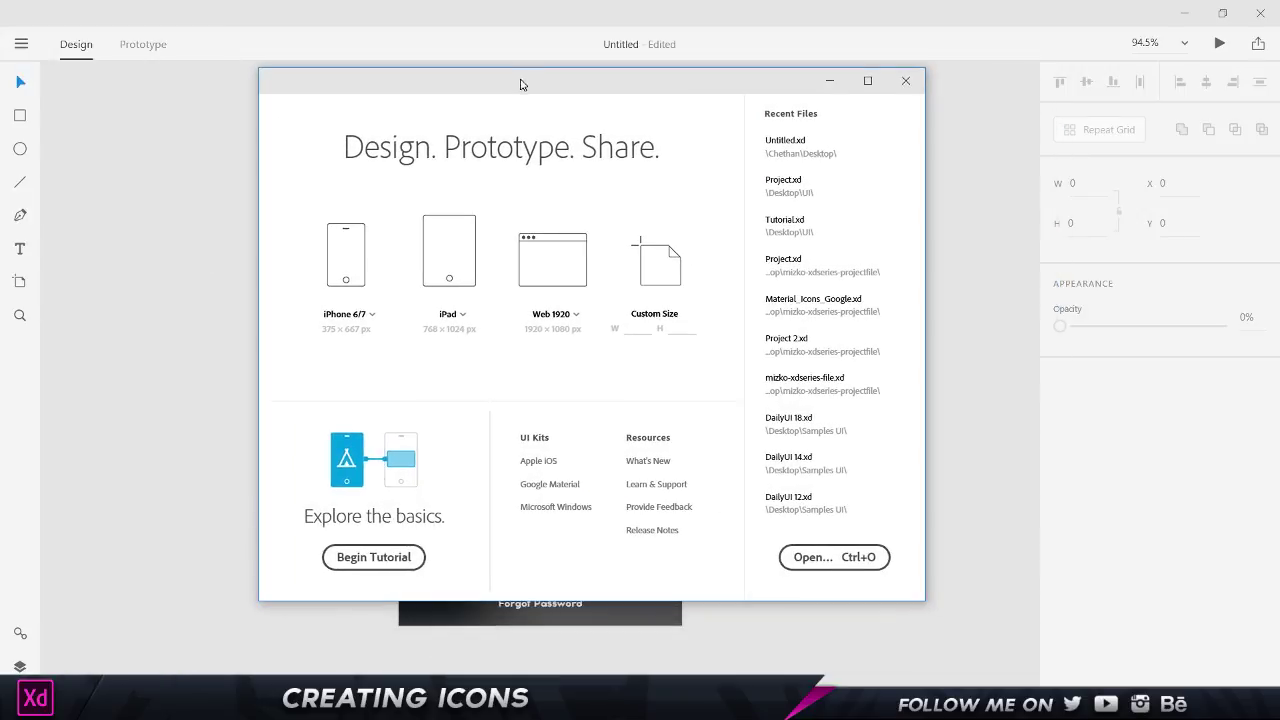
left_click(636, 329)
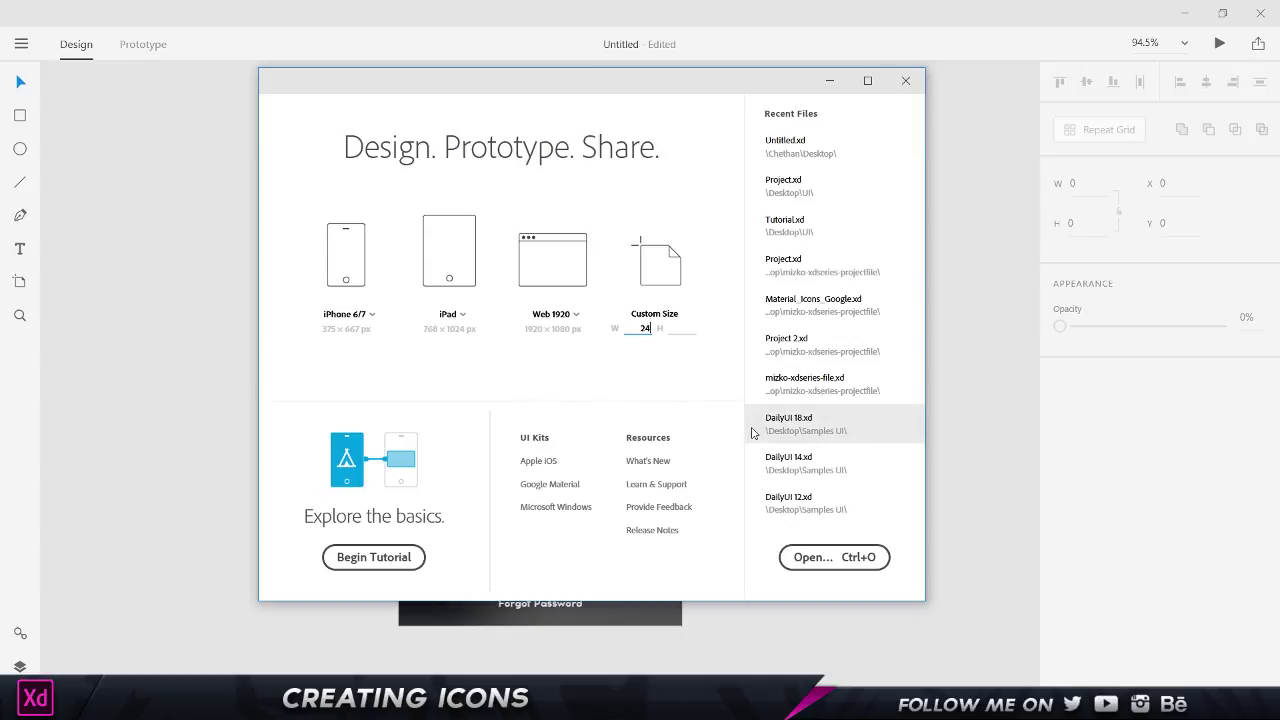
key("Tab")
left_click(825, 557)
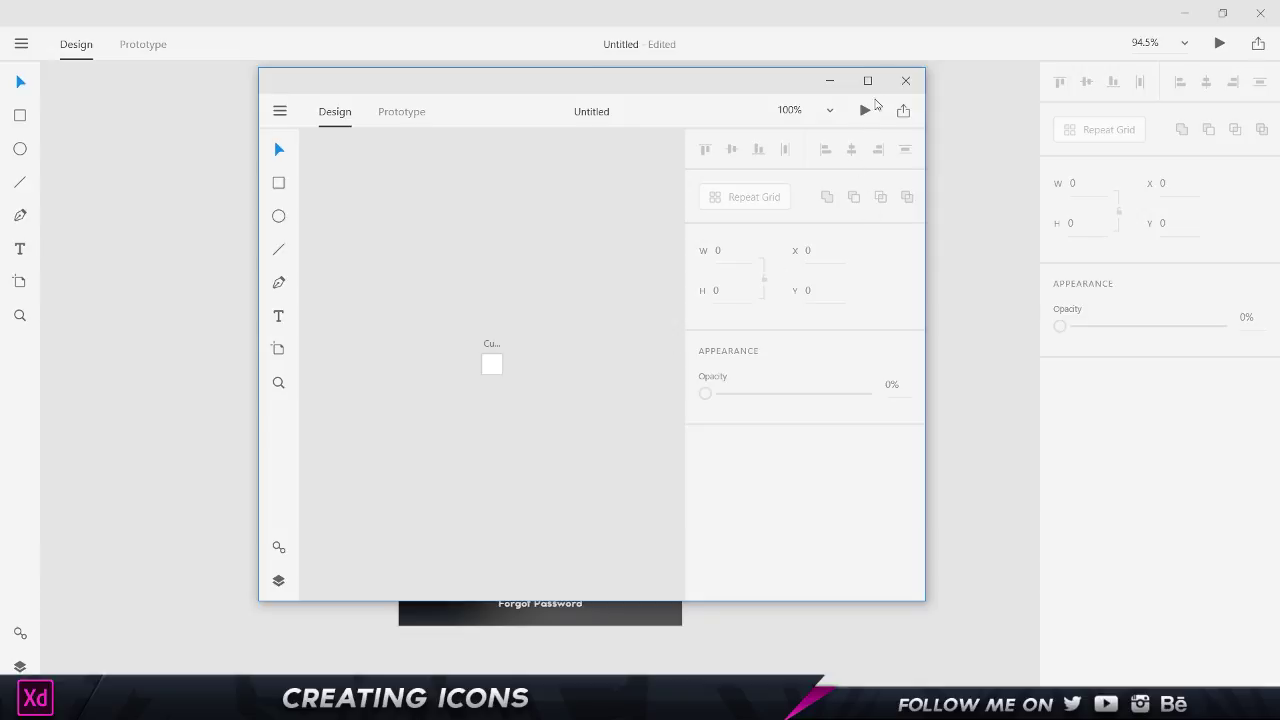
Step: Maximize the new document, zoom to fit the artboard, and show its artboard grid
left_click(867, 80)
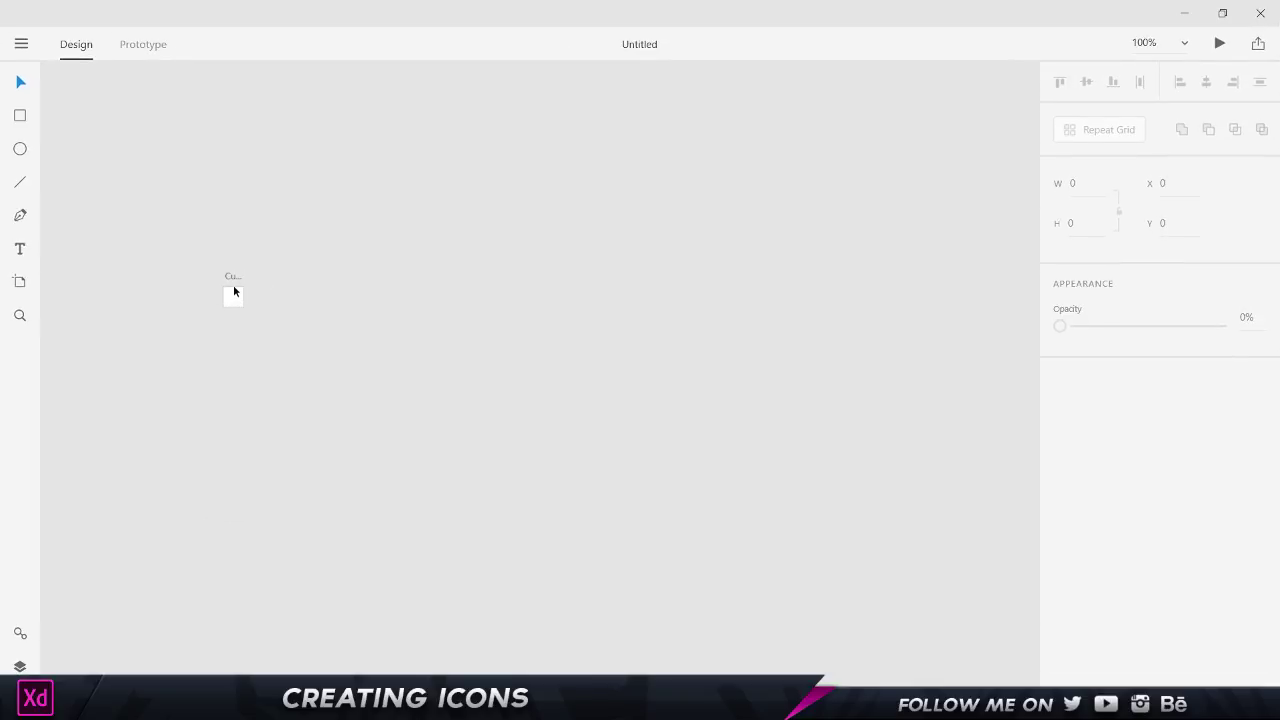
key("ctrl+0")
right_click(502, 206)
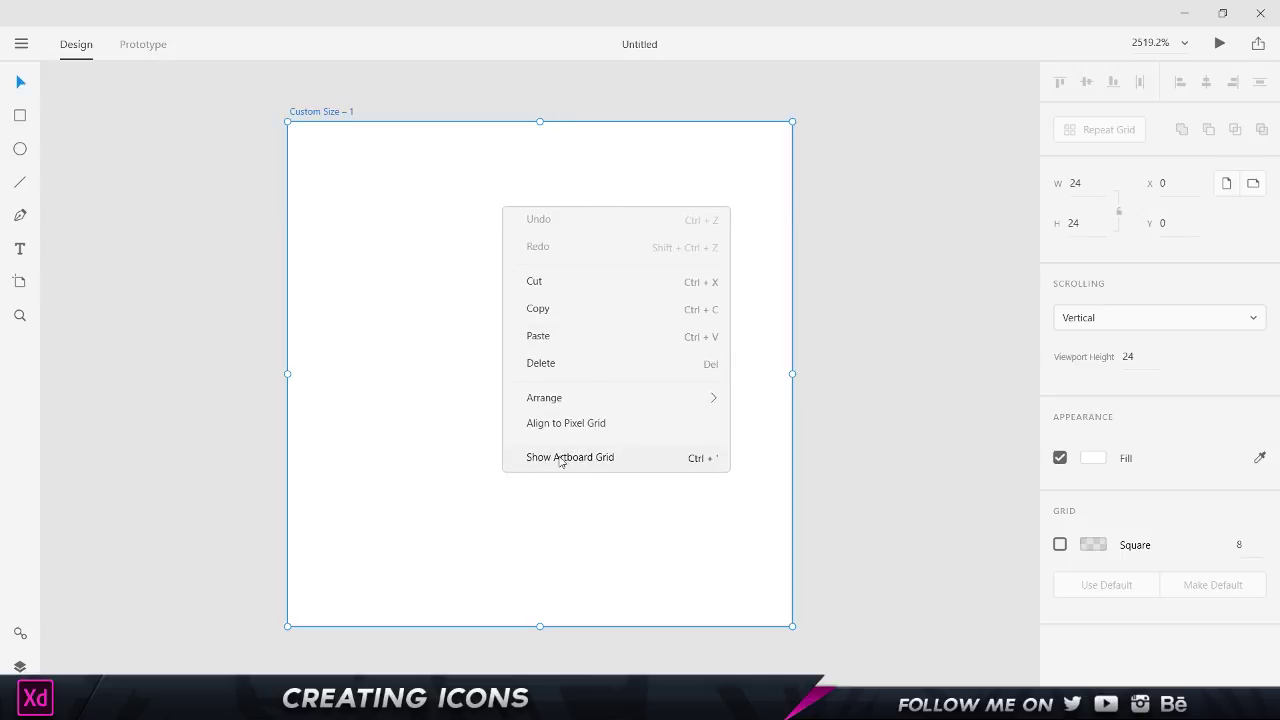
left_click(674, 461)
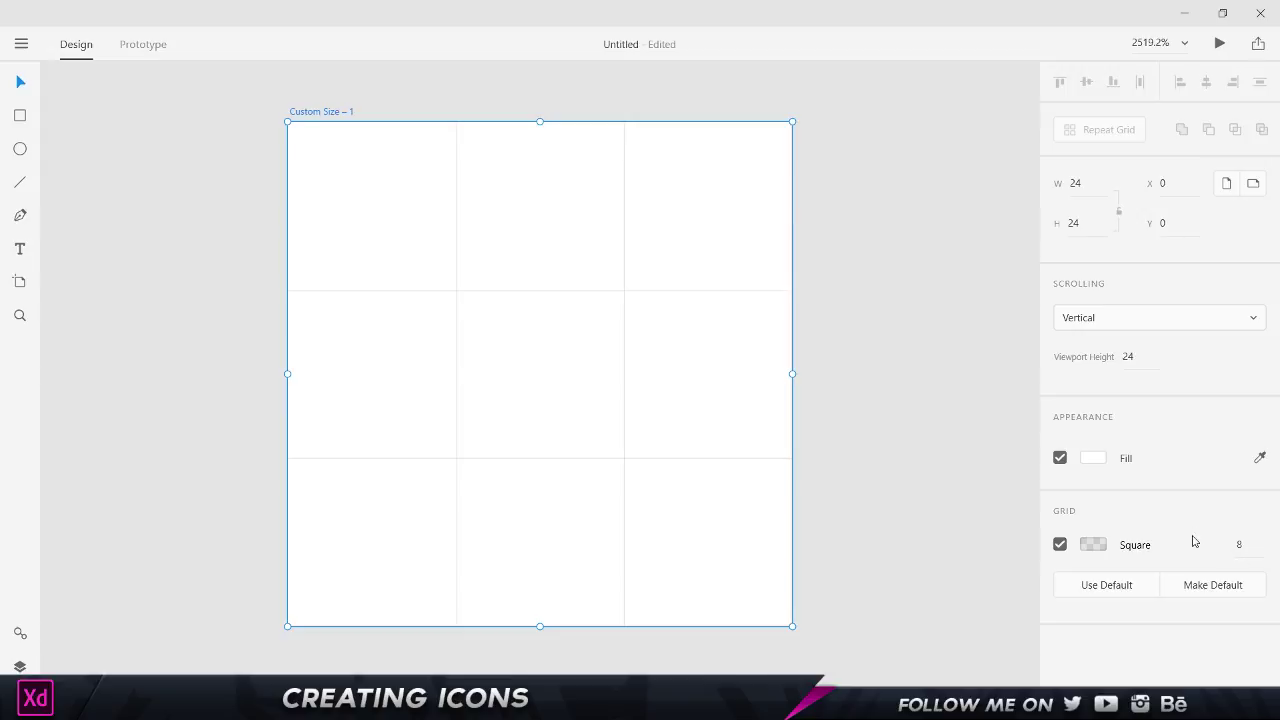
Step: Try artboard grid sizes of 80 and then 10
left_click(1240, 545)
type("80")
key("Return")
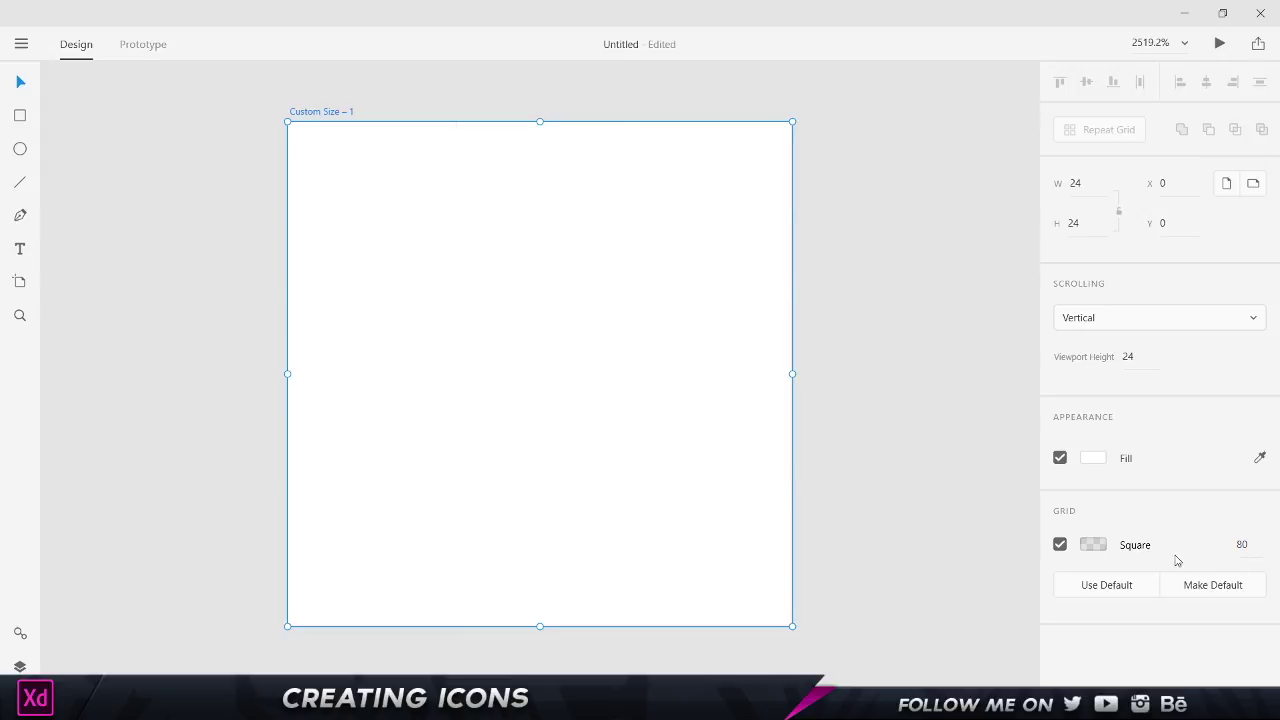
left_click(1242, 545)
type("10")
key("Return")
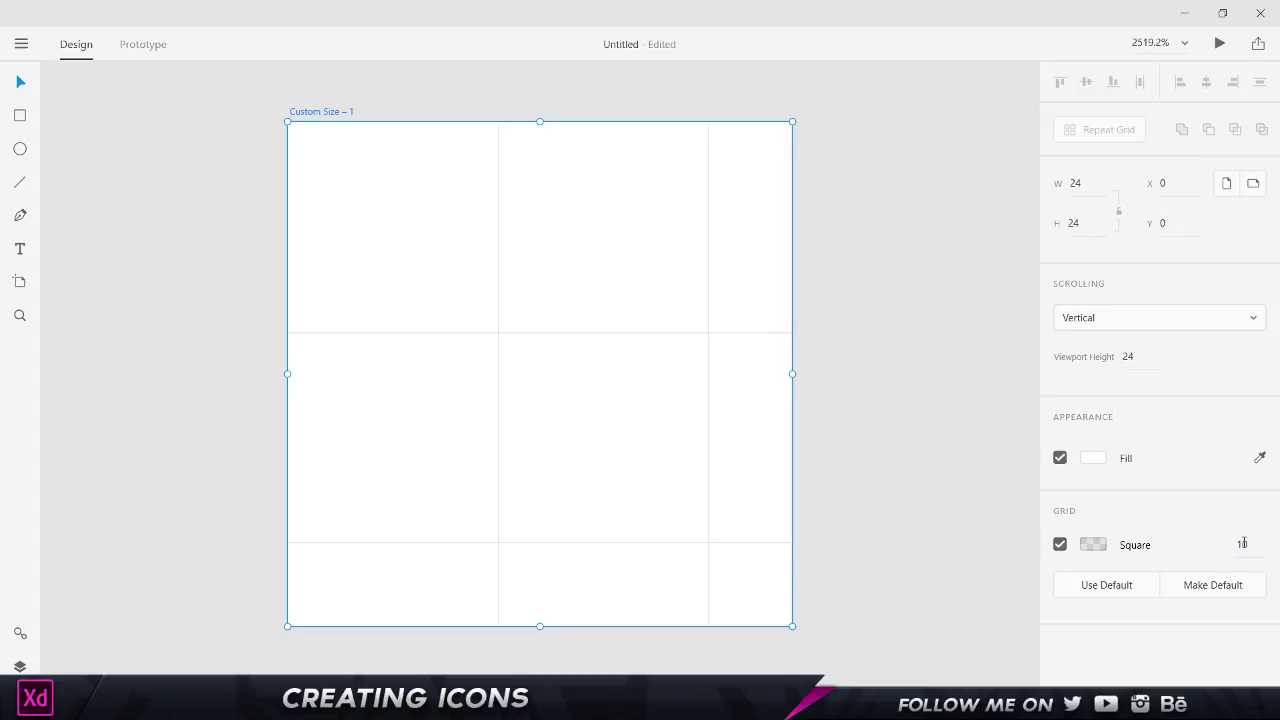
Step: Change the artboard grid colour to black
left_click(1100, 545)
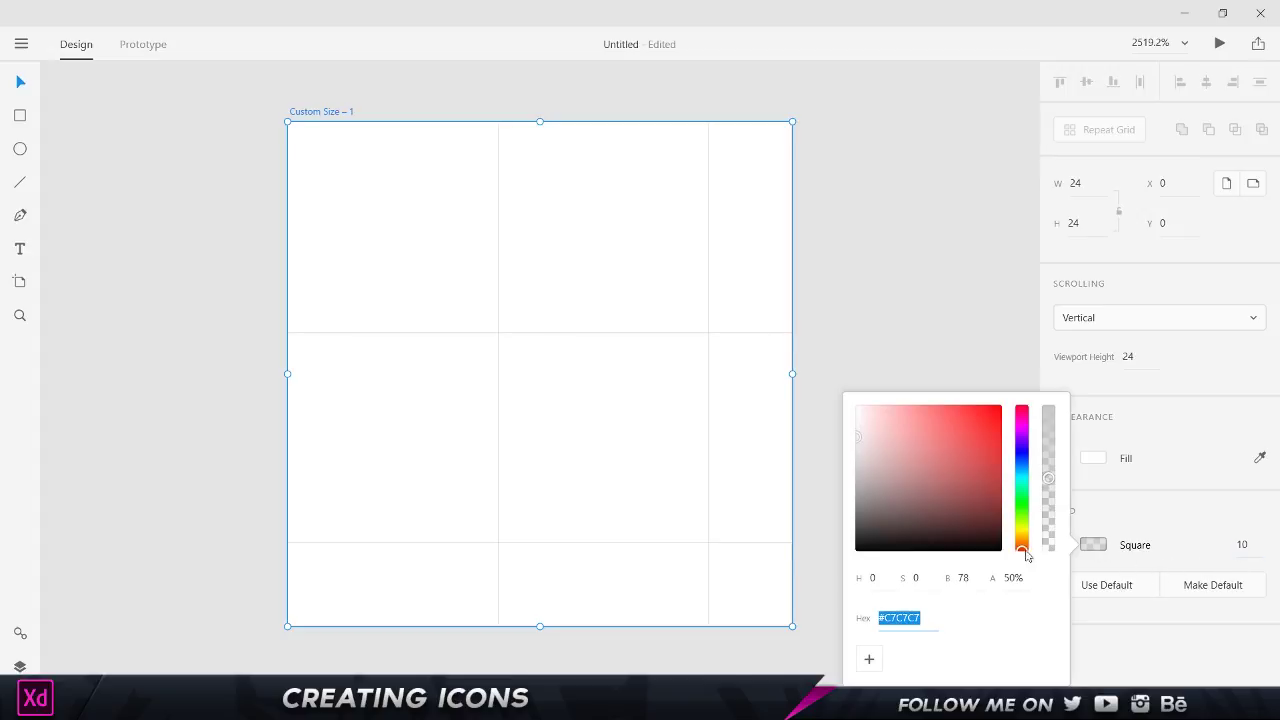
left_click(1000, 424)
mouse_move(1003, 428)
left_mouse_down()
mouse_move(809, 560)
mouse_move(750, 637)
left_mouse_up()
left_click(885, 390)
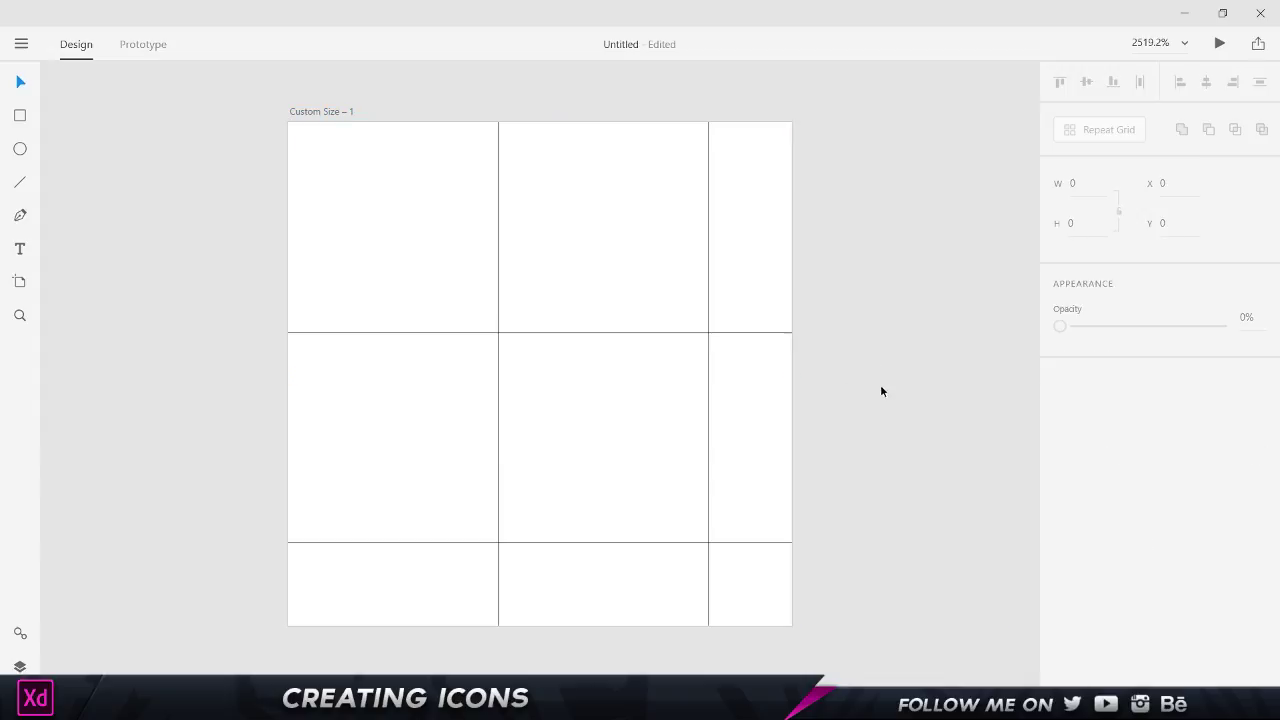
left_click(784, 443)
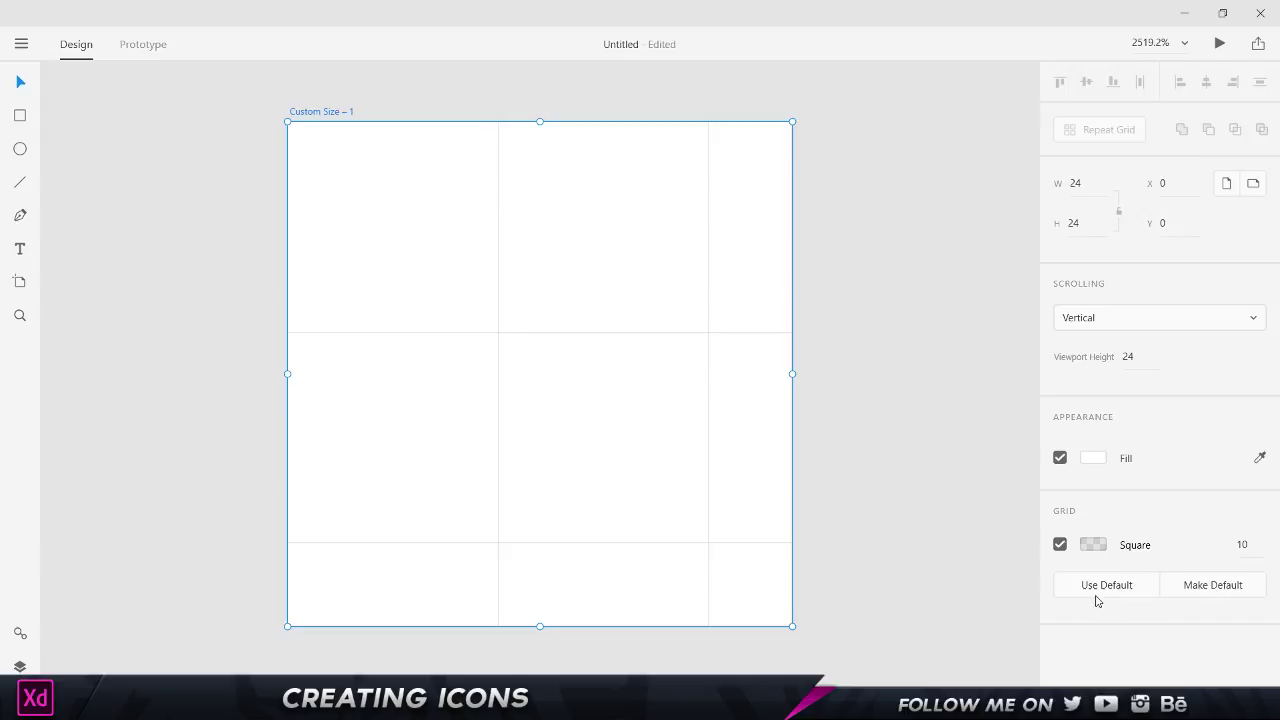
Step: Settle the grid size at 1 after trying 8 and 5
left_click(1240, 544)
type("8")
key("Return")
left_click(1240, 545)
type("5")
key("Return")
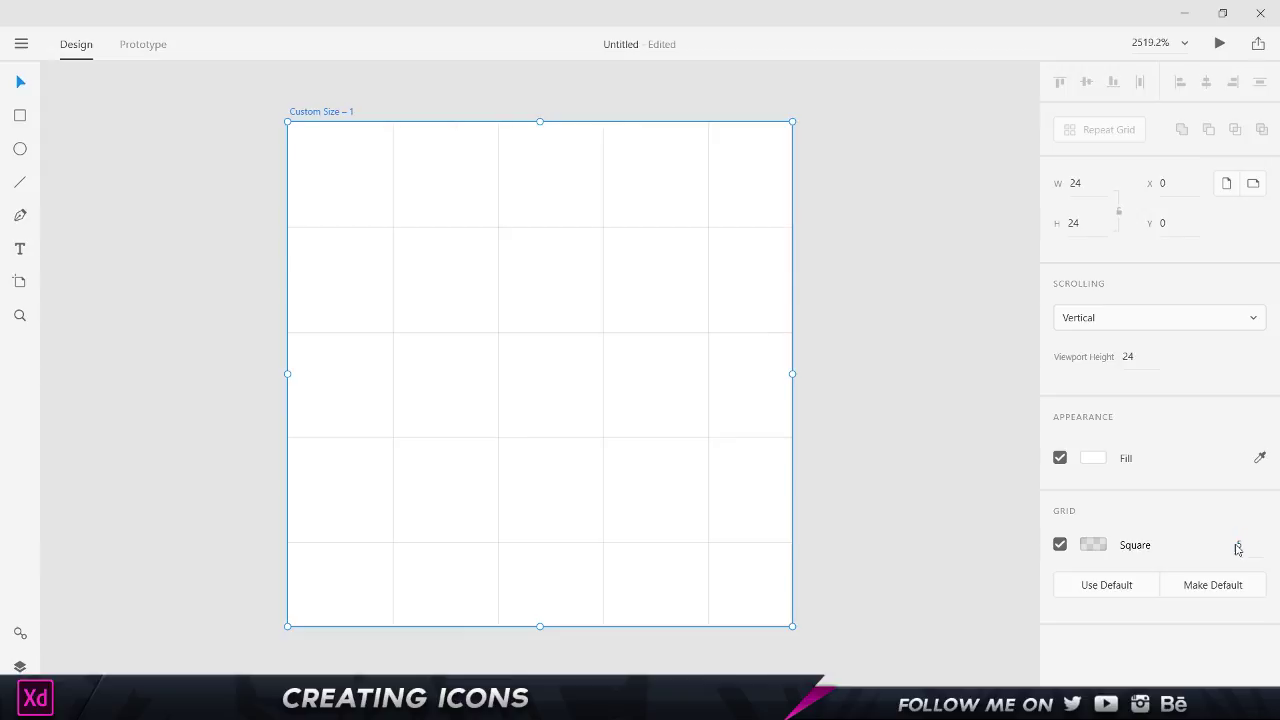
type("1")
key("Return")
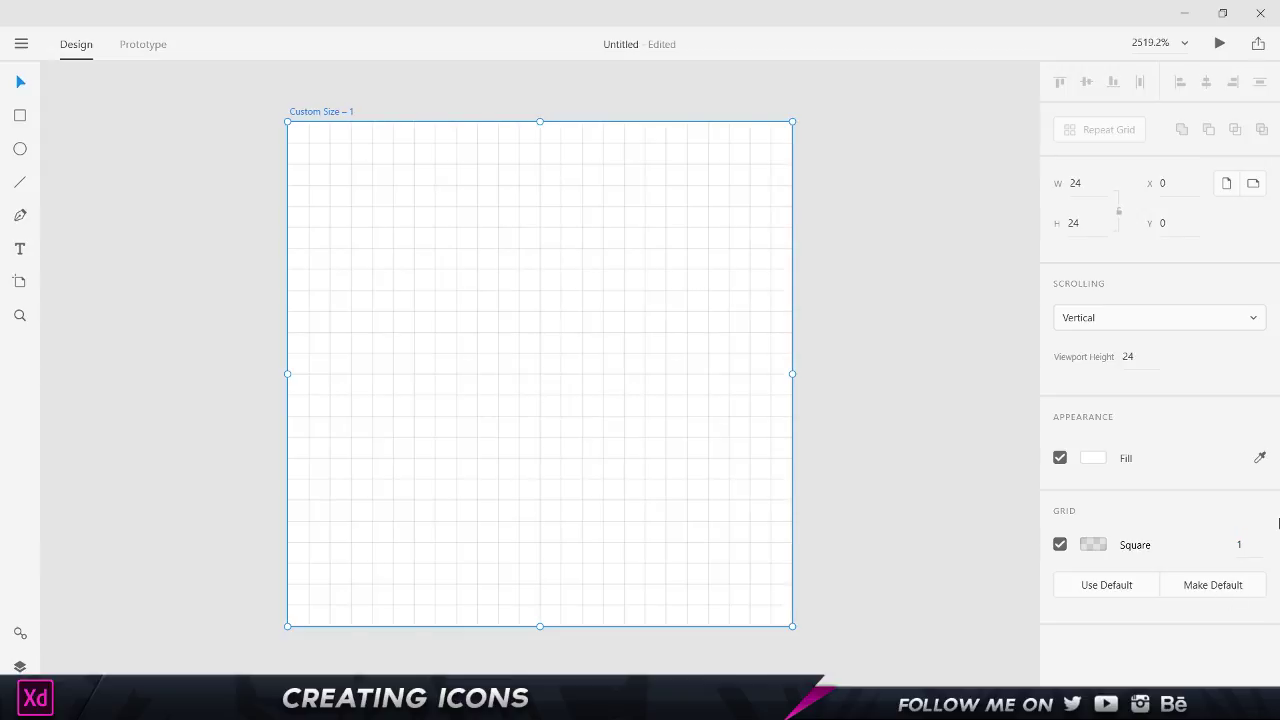
left_click(1241, 545)
left_click(876, 230)
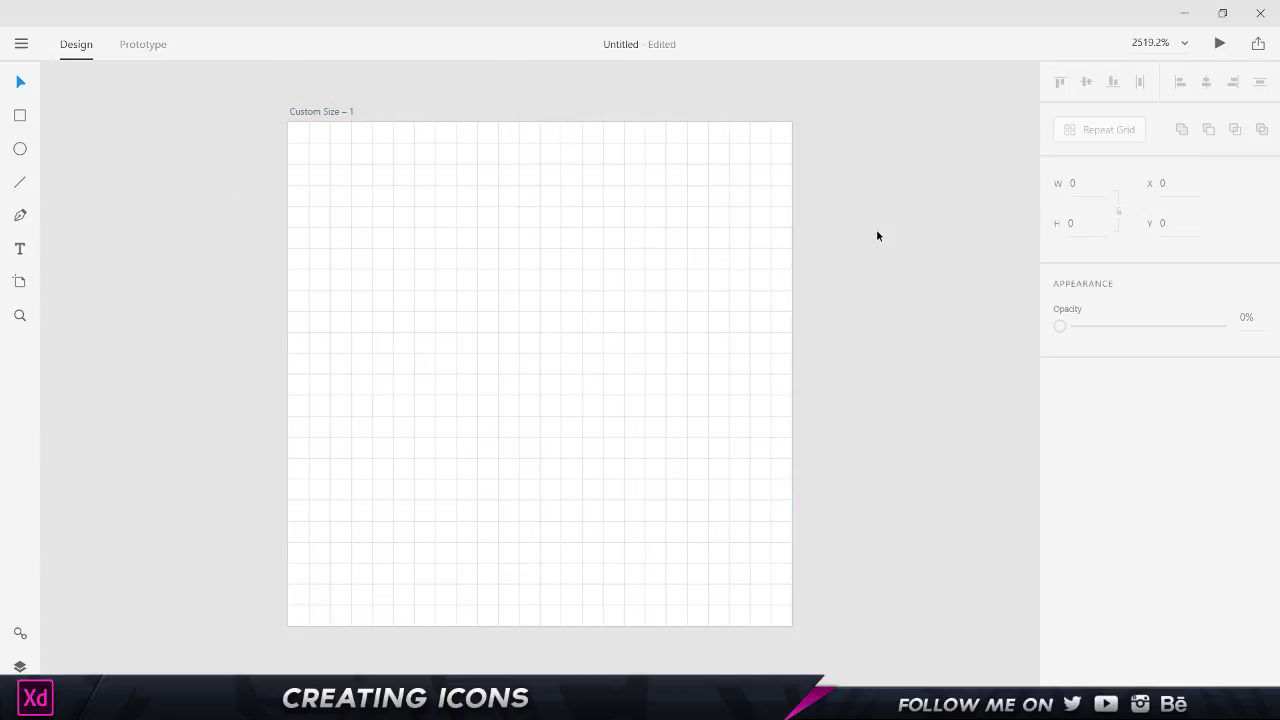
left_click(455, 384)
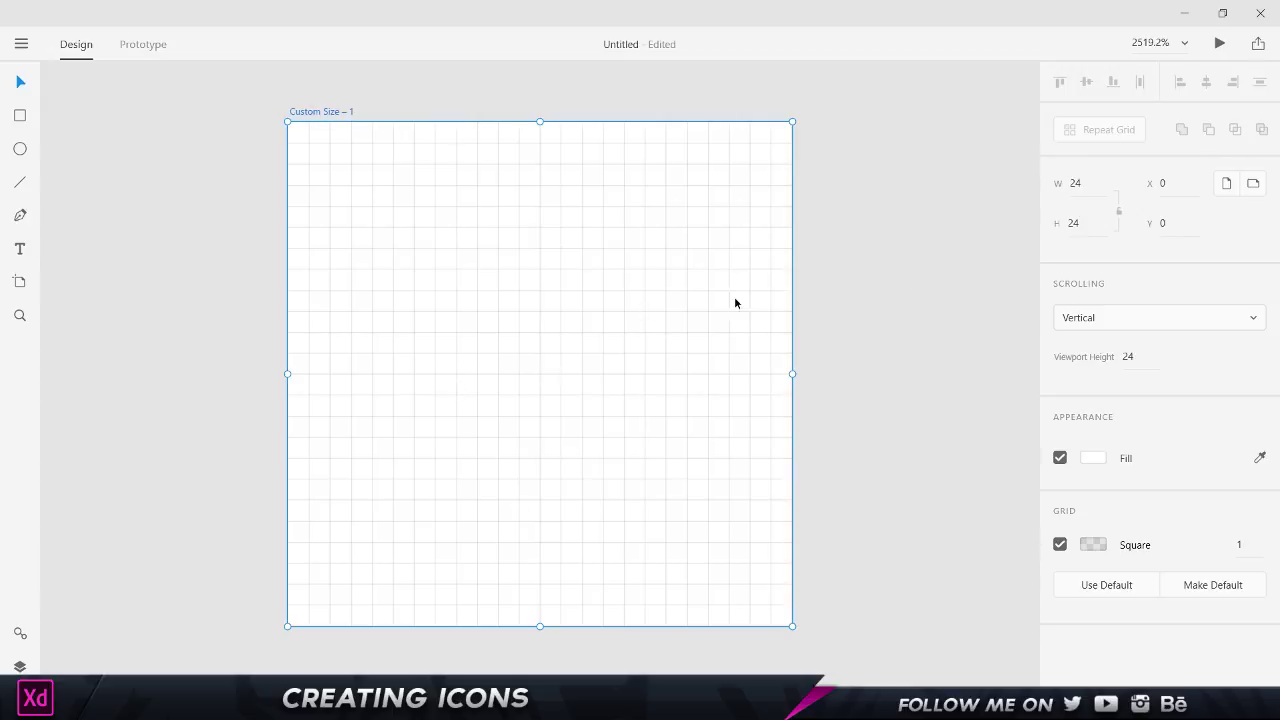
Step: Draw a 20 × 10 borderless, black-filled rectangle across the artboard's lower part
left_click(928, 278)
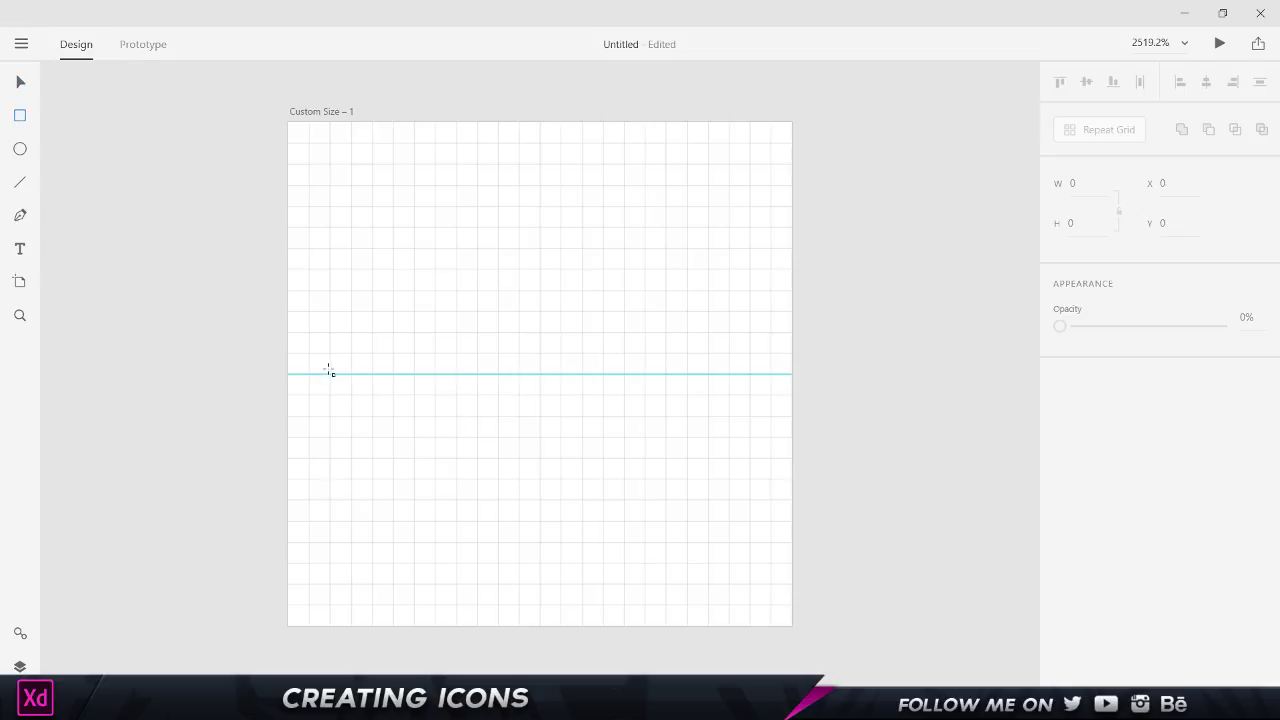
left_click_drag(333, 375, 752, 604)
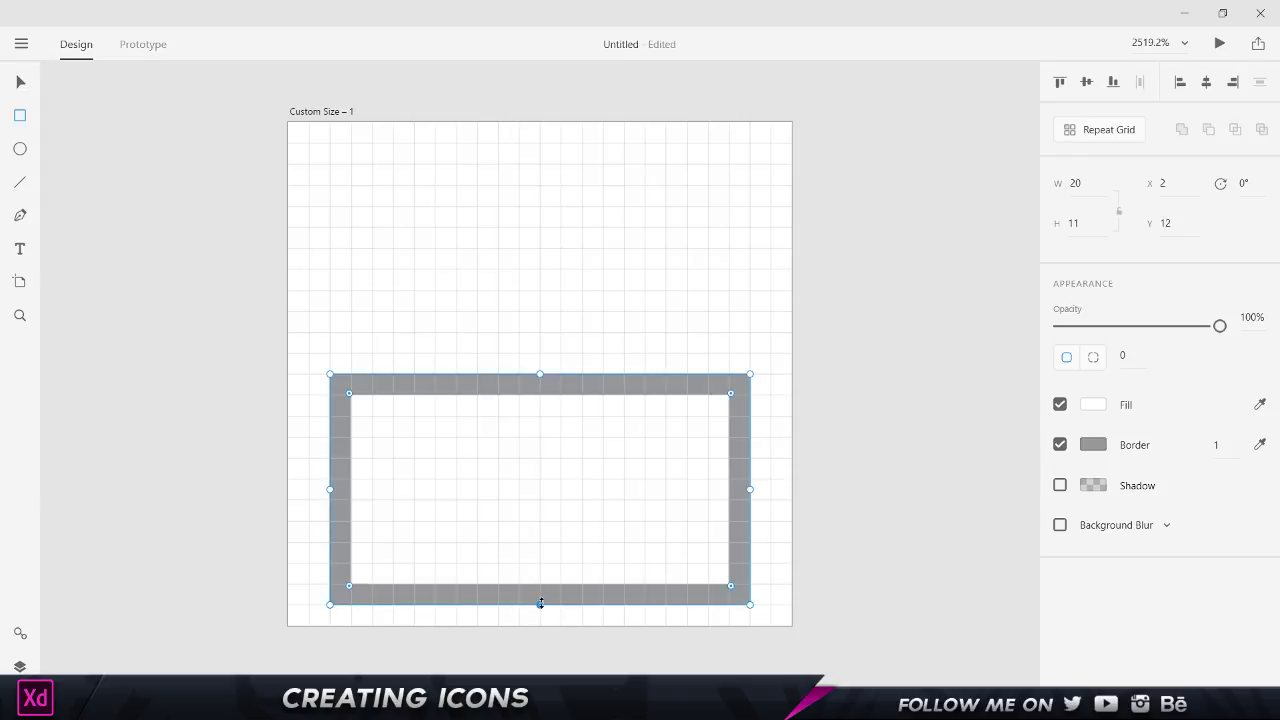
left_click_drag(540, 603, 540, 585)
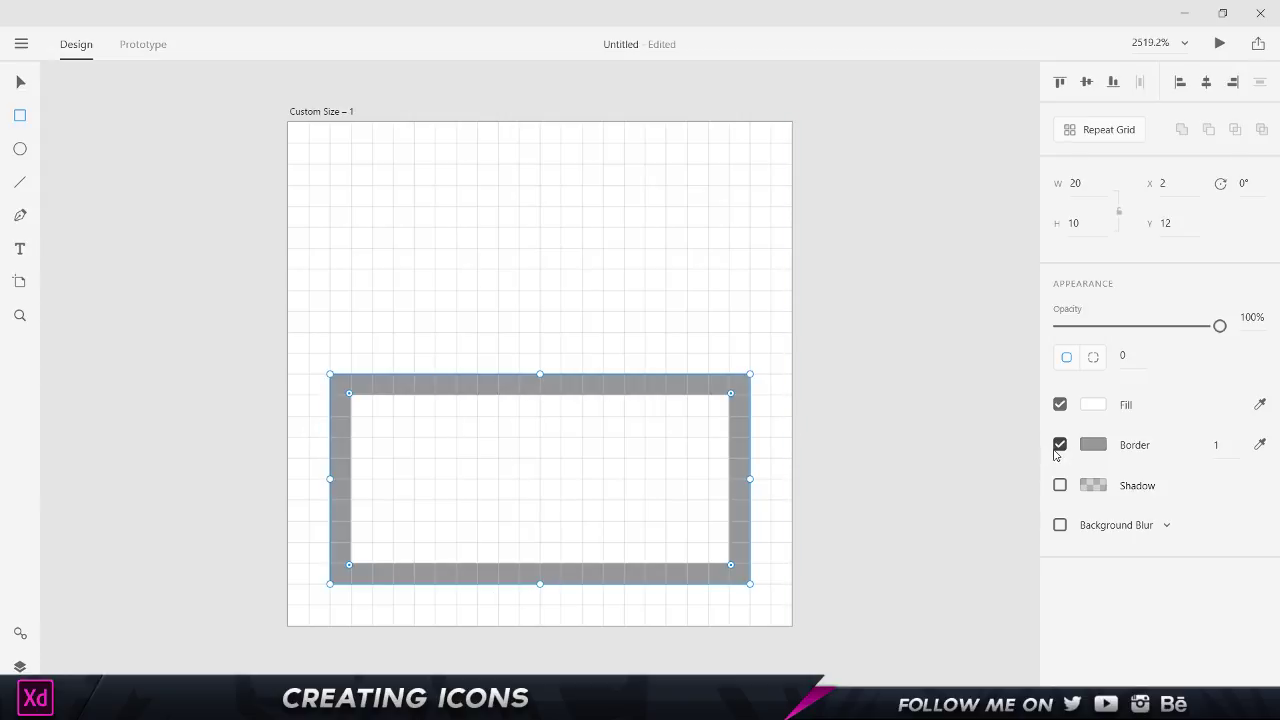
left_click(1061, 447)
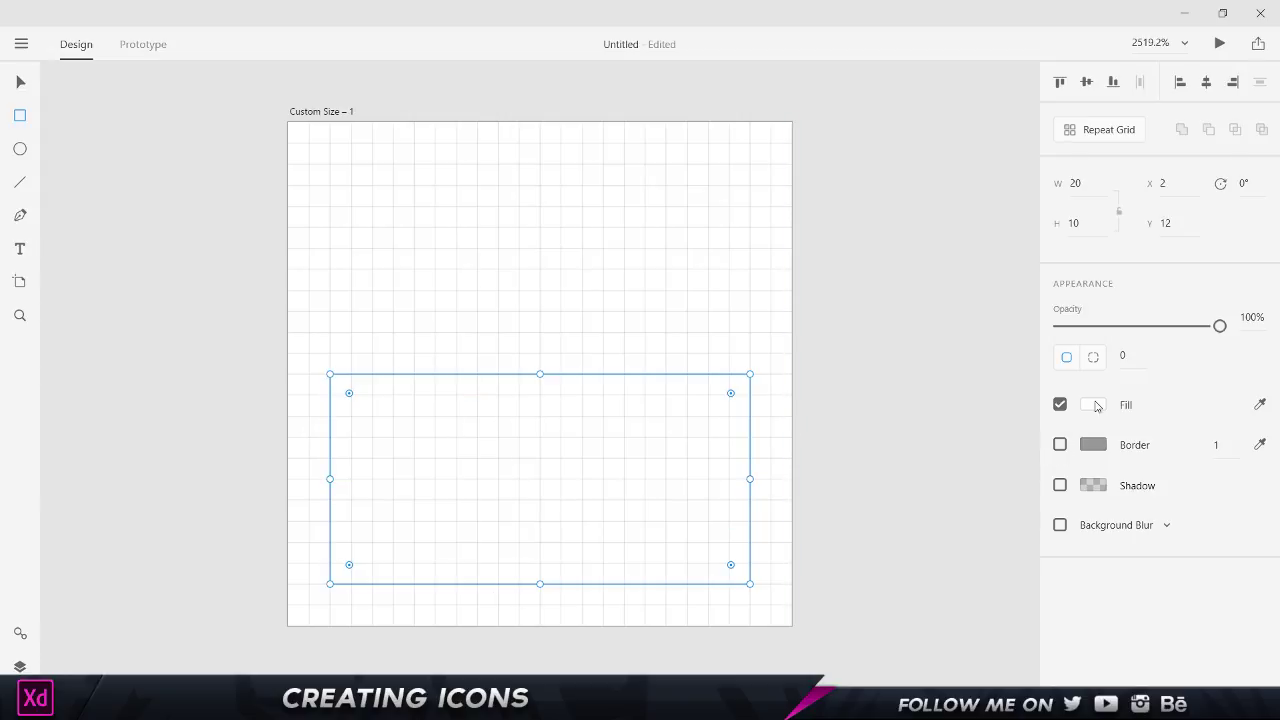
left_click(1094, 405)
left_click_drag(994, 349, 866, 457)
left_click(1180, 481)
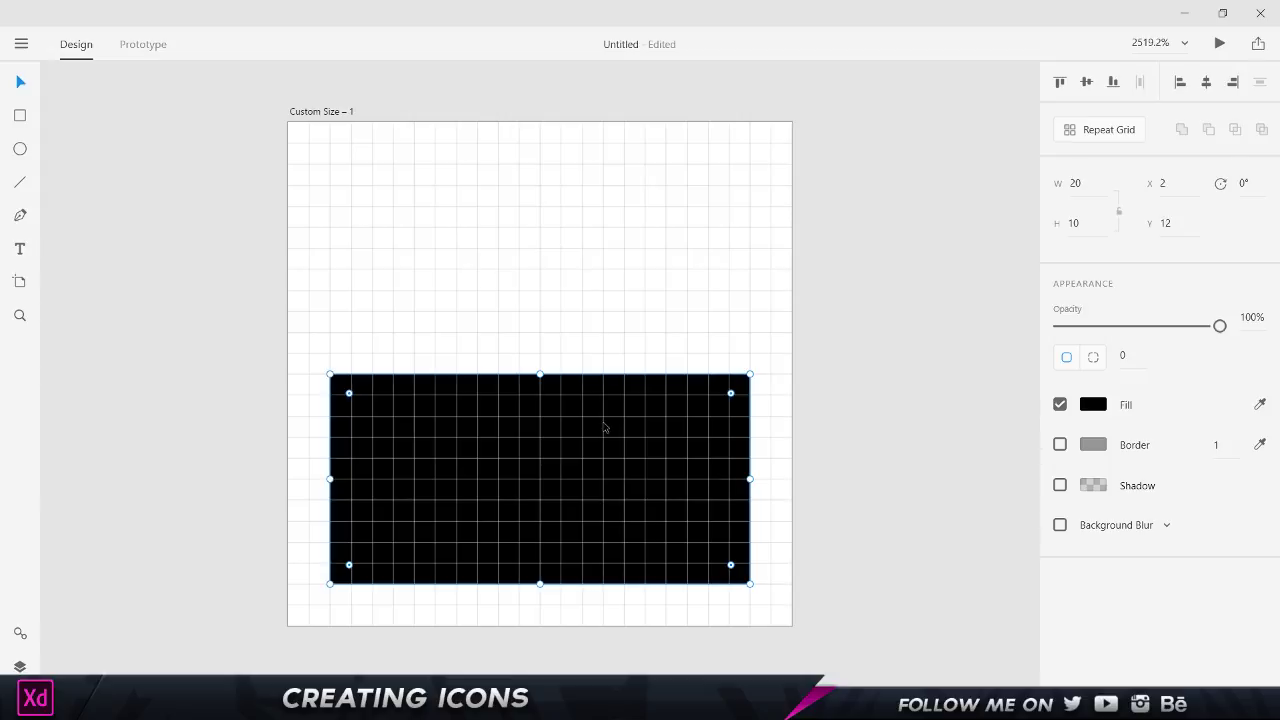
left_click(940, 446)
left_click(606, 466)
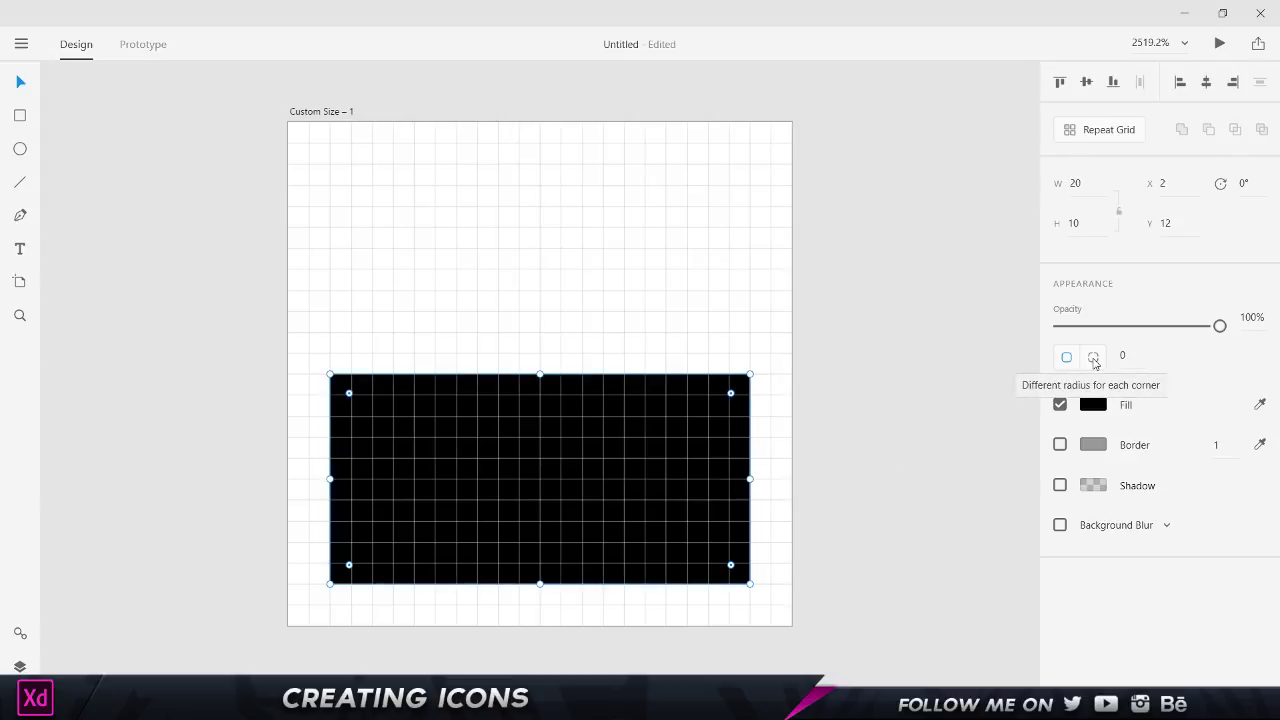
Step: Enable per-corner radii and round the top corners, setting top-right to 10
left_click(1094, 358)
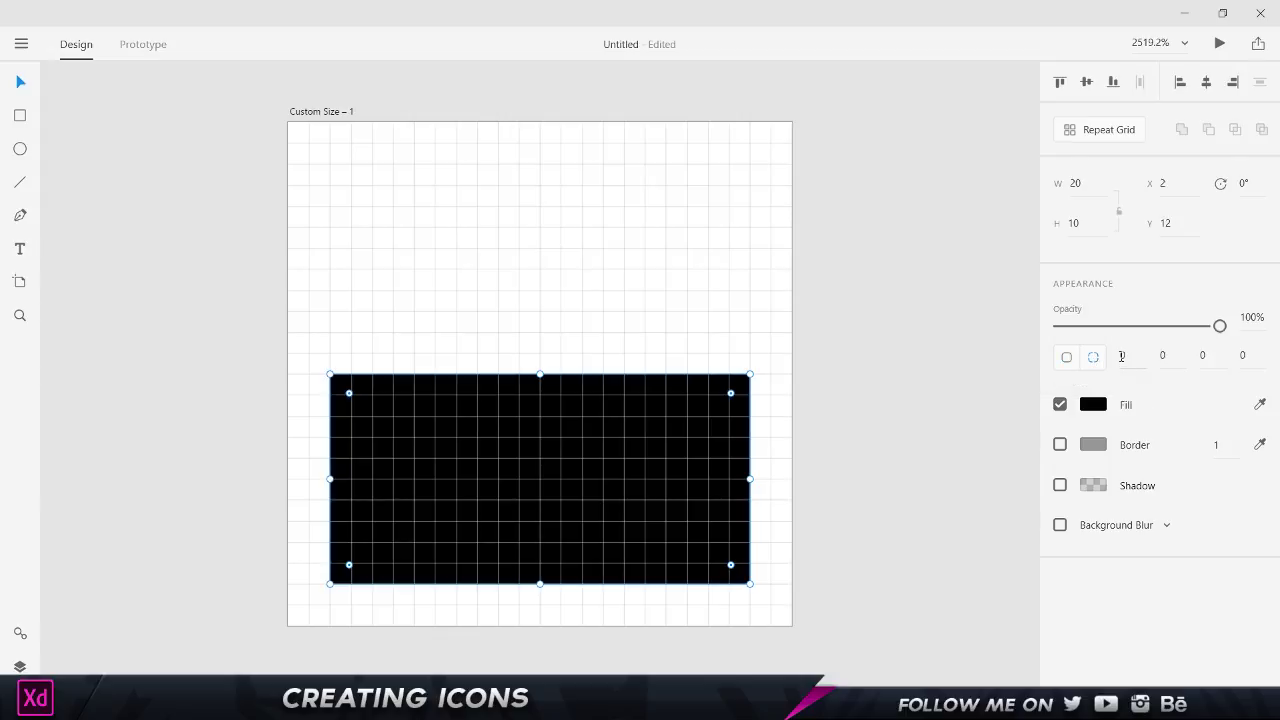
left_click_drag(1121, 357, 1119, 298)
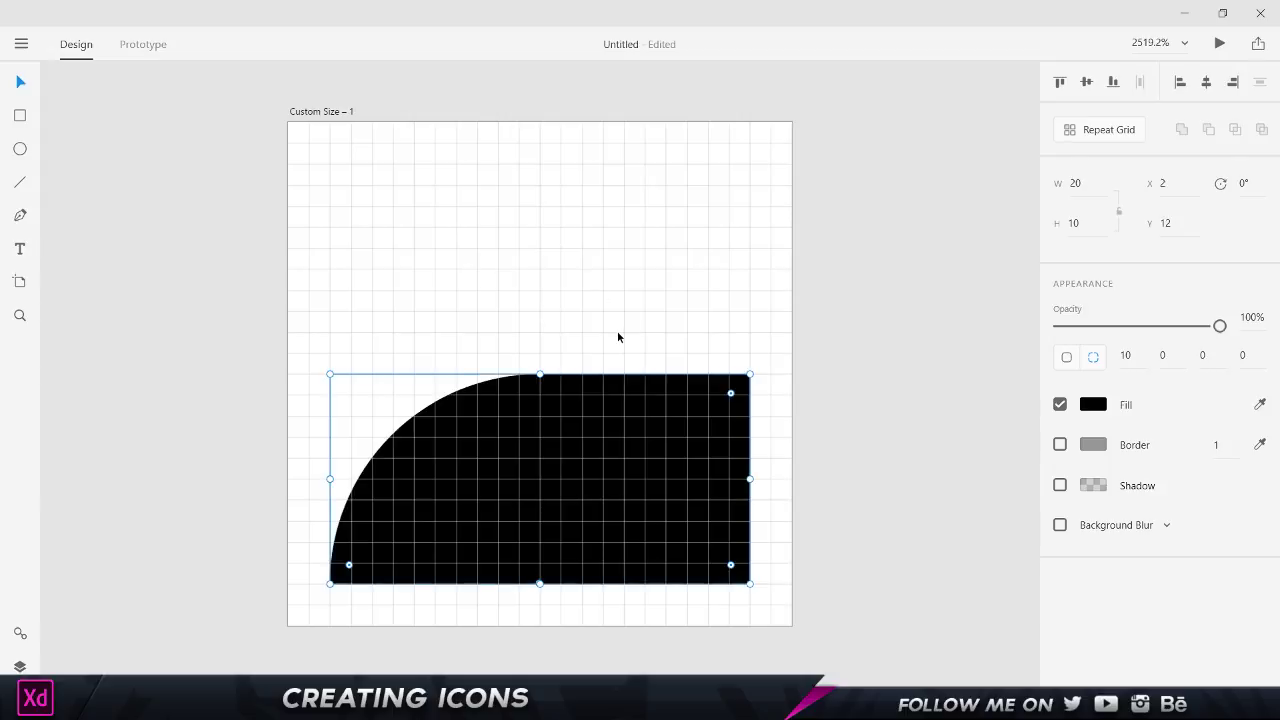
left_click(1168, 354)
type("10")
key("Return")
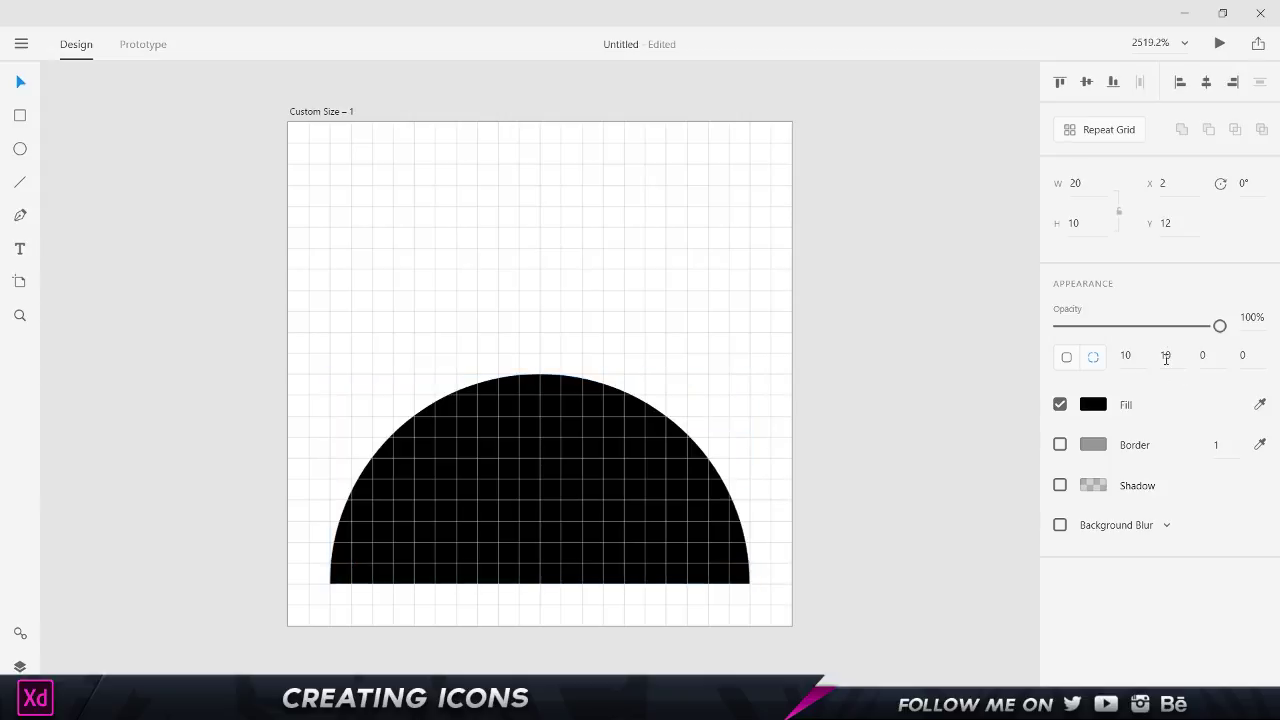
left_click(923, 453)
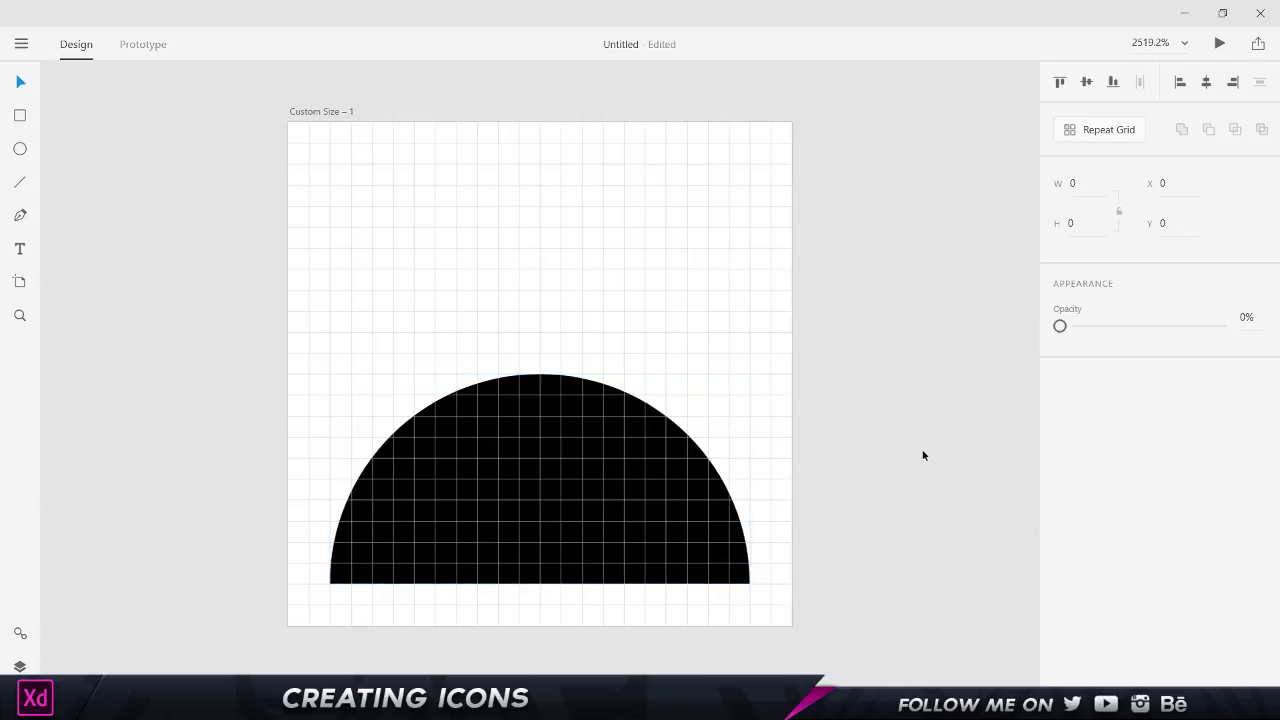
left_click(528, 478)
Step: Set both top corner radii to 8, then 9, forming the dome
left_click(1126, 355)
type("8")
key("Tab")
type("8")
key("Return")
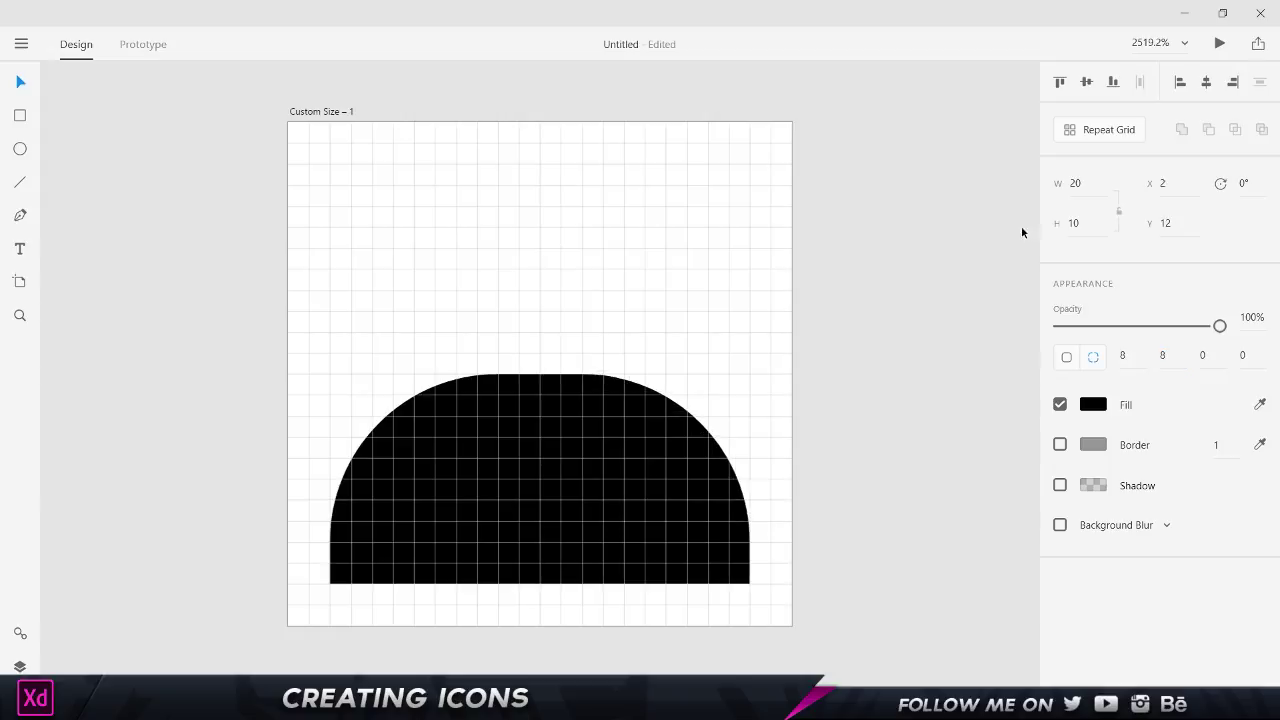
left_click(1133, 353)
type("9")
key("Tab")
type("9")
key("Return")
left_click(939, 381)
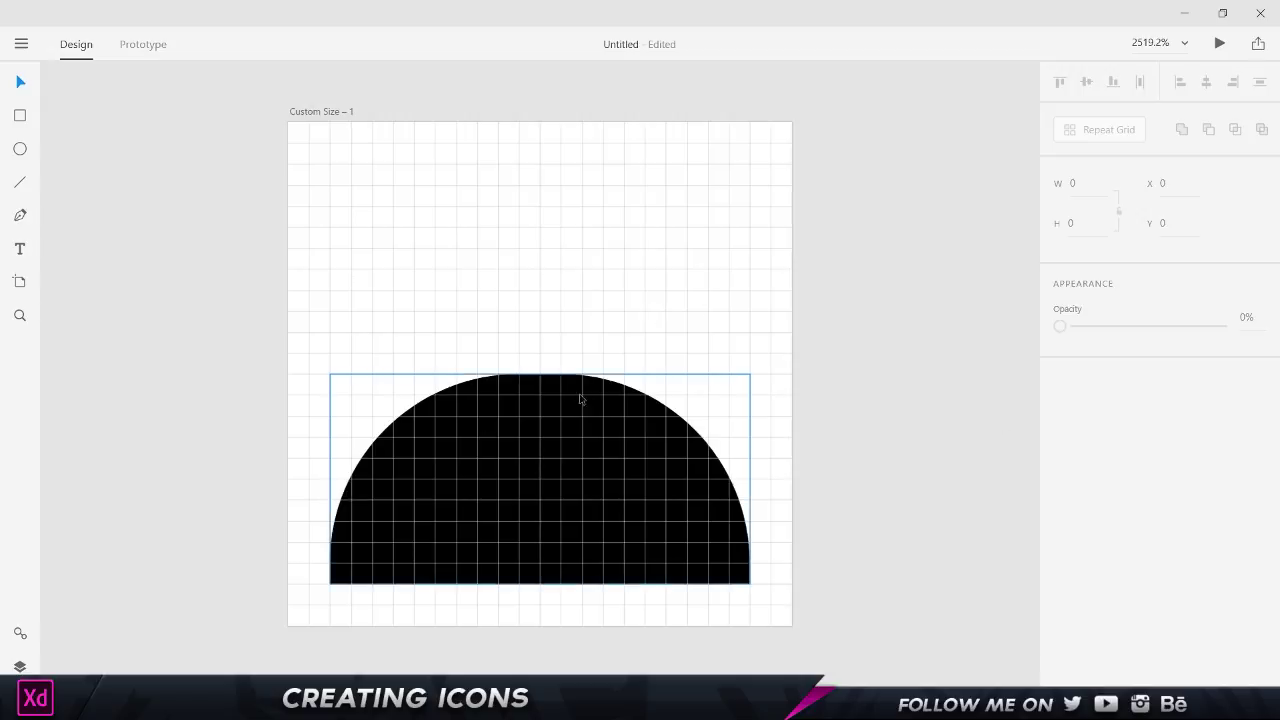
Step: Draw a circle near the top of the artboard and make it borderless with a black fill
left_click(21, 147)
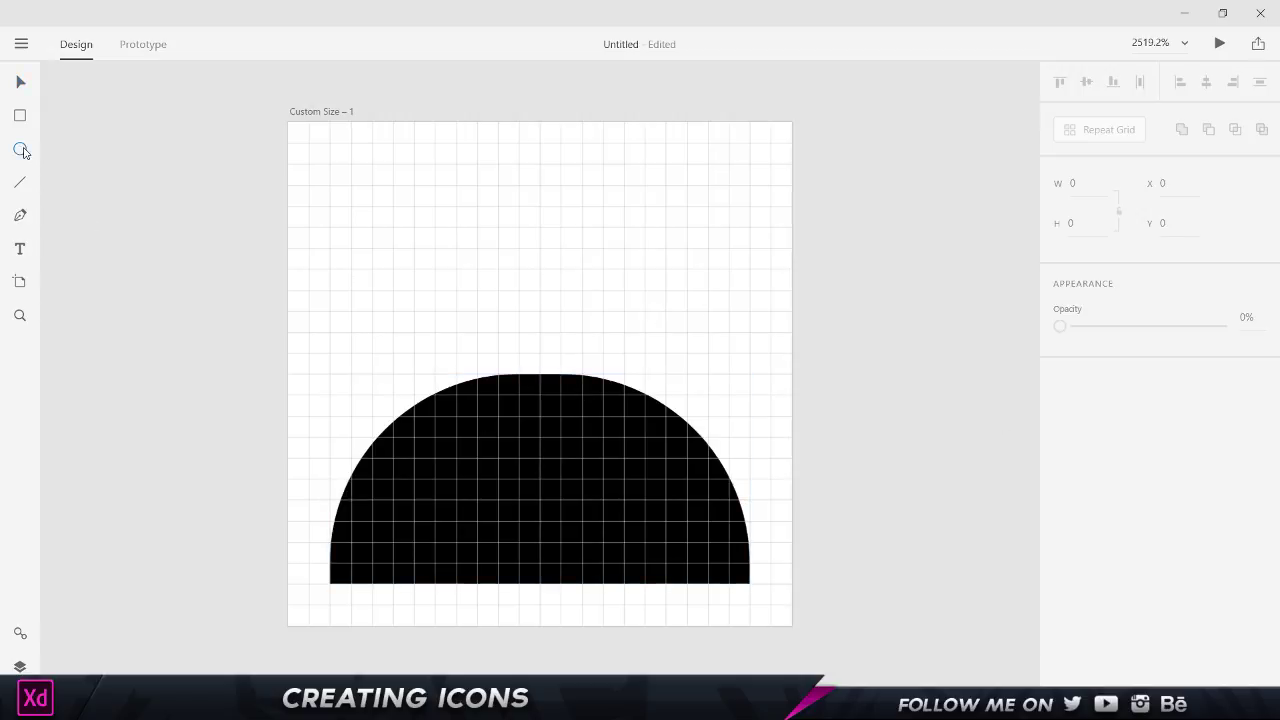
mouse_move(289, 122)
left_mouse_down()
mouse_move(478, 289)
mouse_move(628, 382)
mouse_move(508, 323)
mouse_move(594, 349)
left_mouse_up()
key("v")
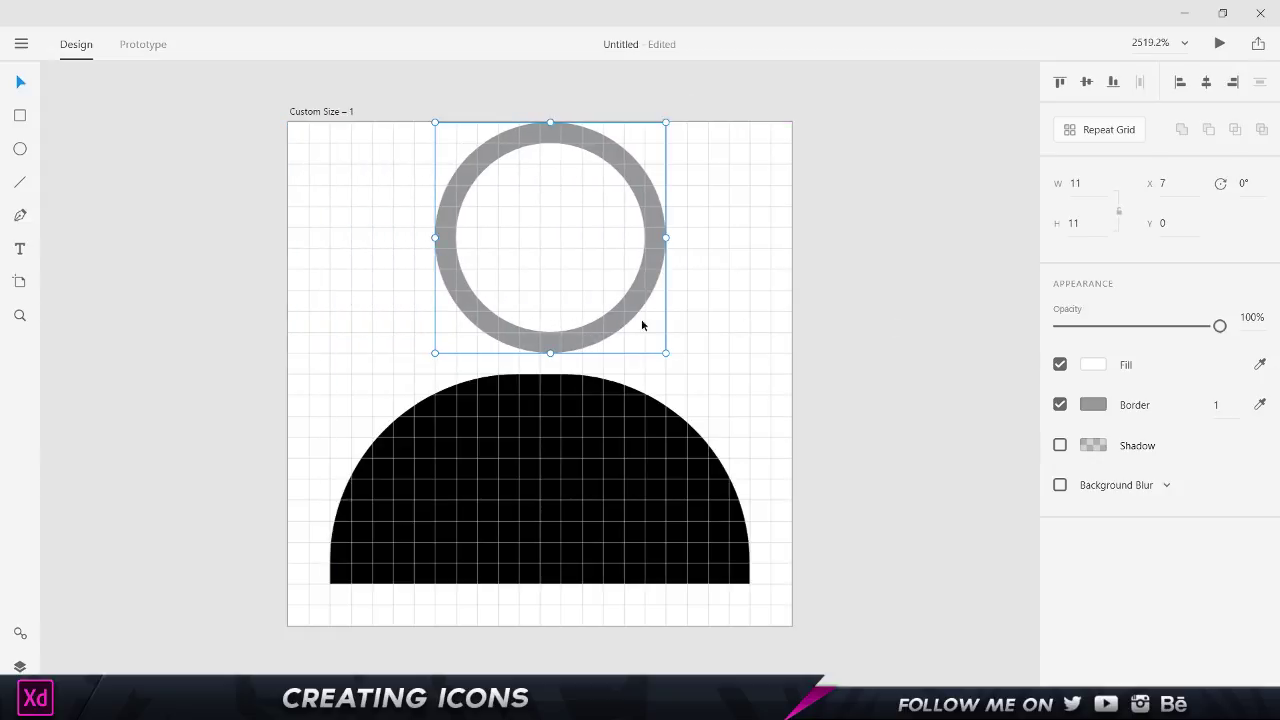
key("Left")
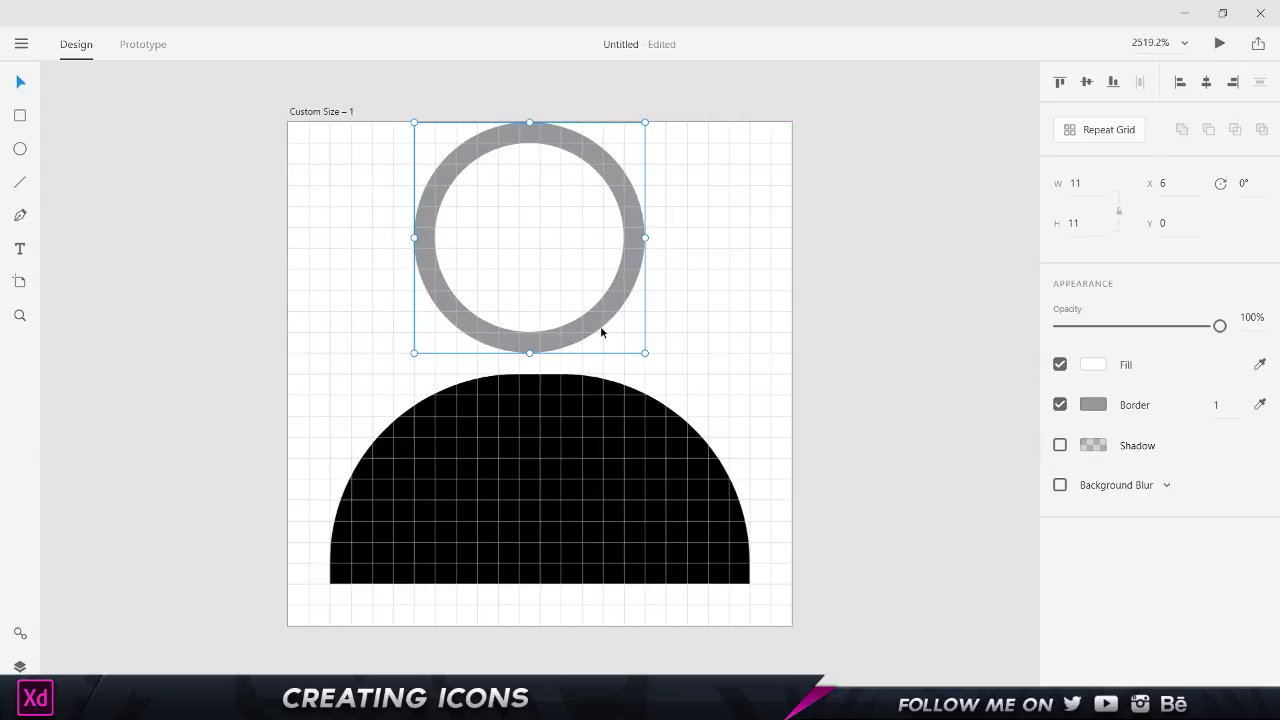
key("Down")
key("Down")
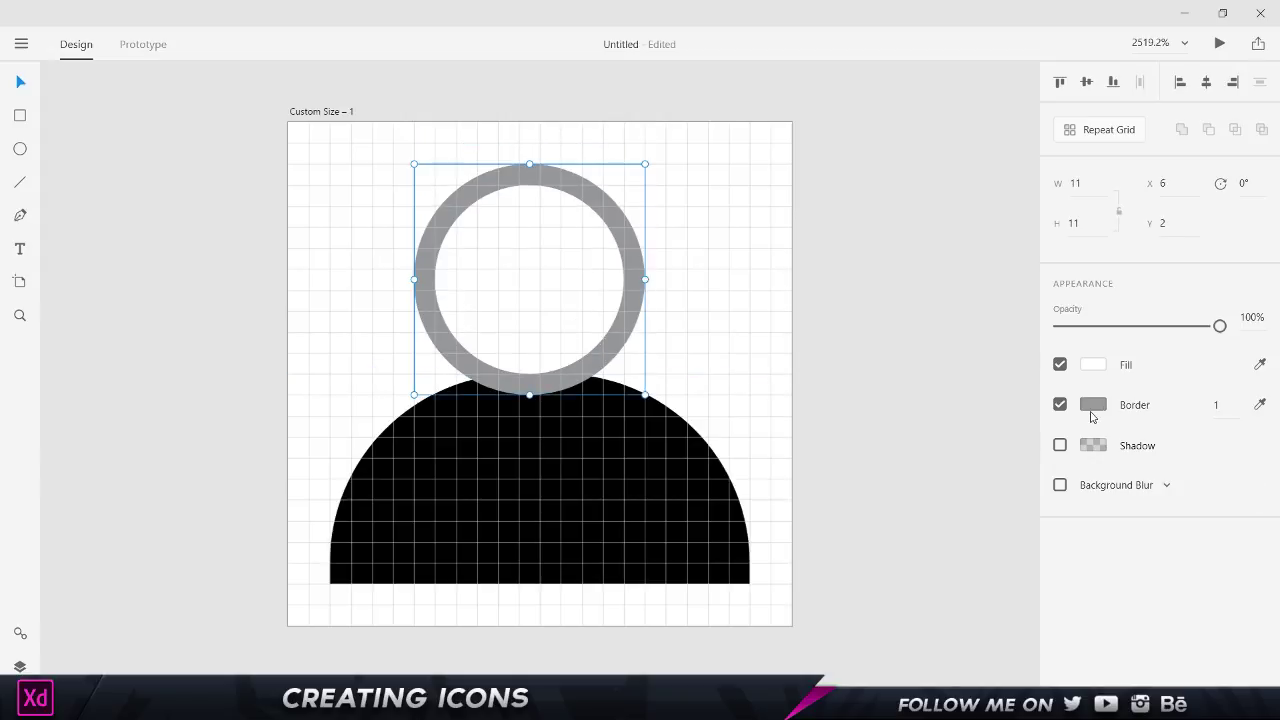
left_click(1060, 404)
left_click(1092, 365)
left_click_drag(906, 350, 820, 428)
left_click(820, 428)
Step: Resize the head circle to 10 × 10 and centre it horizontally on the artboard
left_click(1090, 183)
type("10")
key("Tab")
type("10")
key("Return")
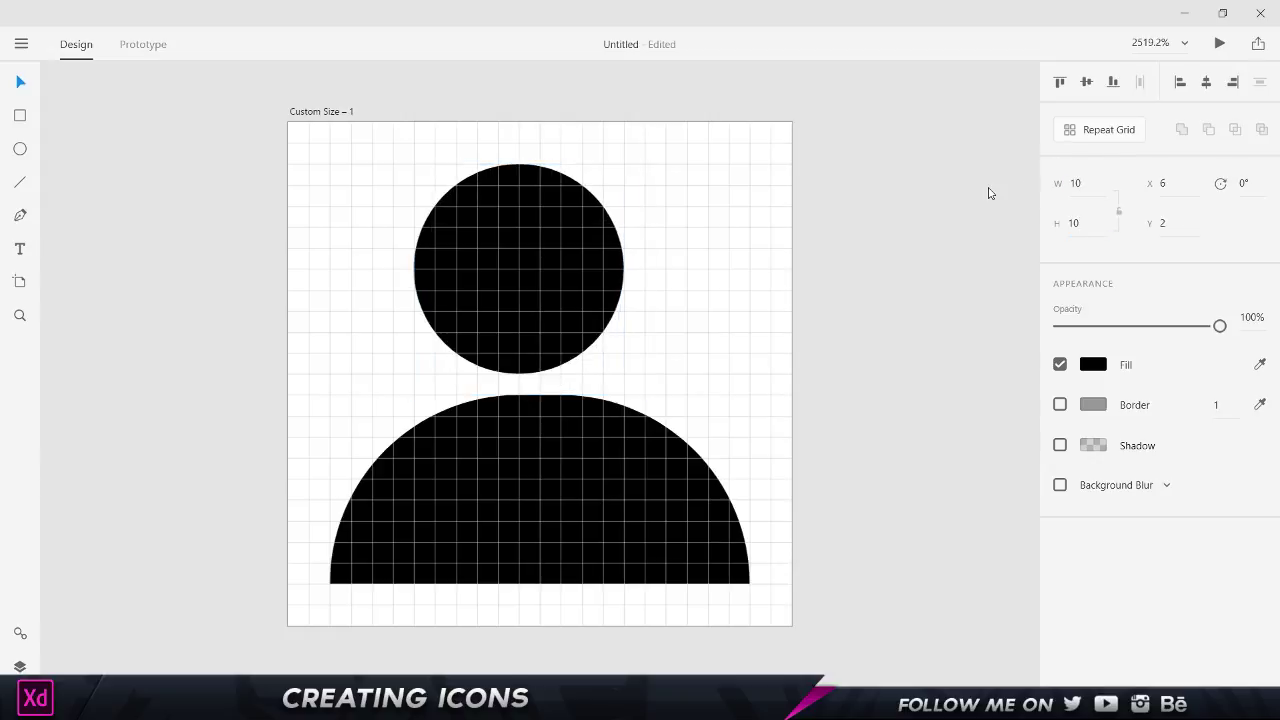
left_click(479, 270)
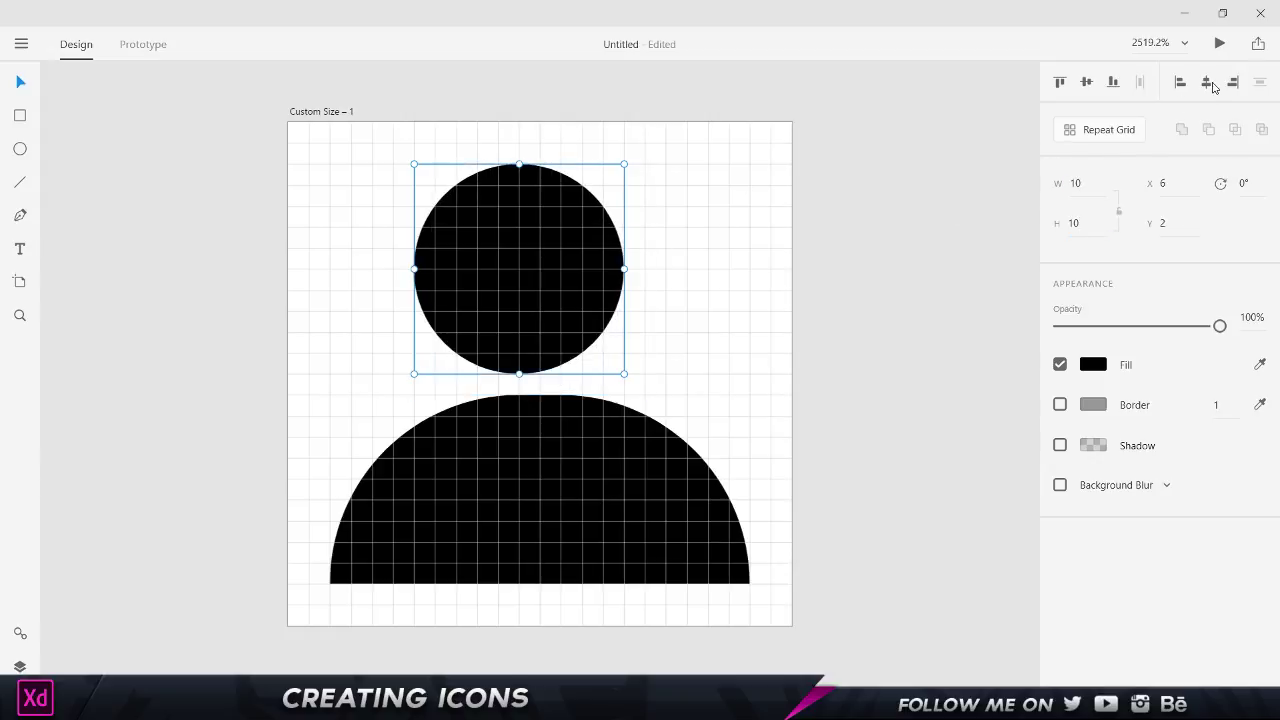
left_click(1206, 82)
left_click(1080, 183)
left_click(884, 339)
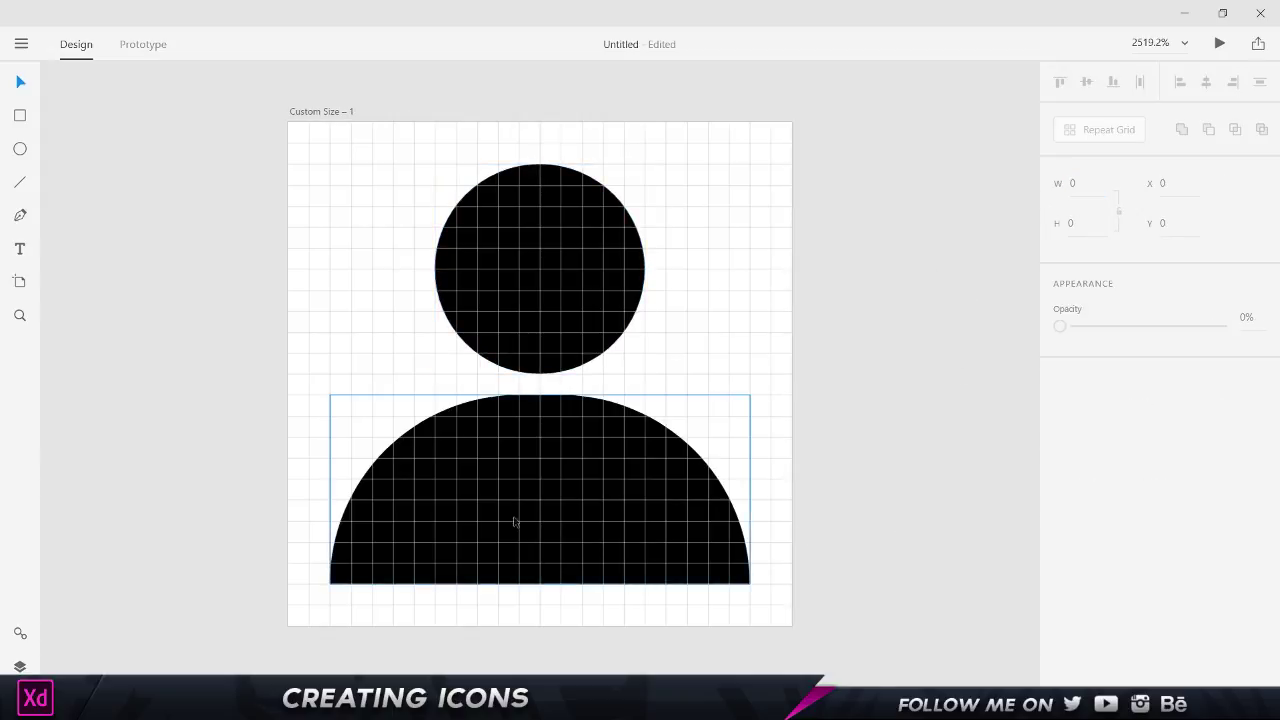
left_click(476, 485)
left_click(1203, 357)
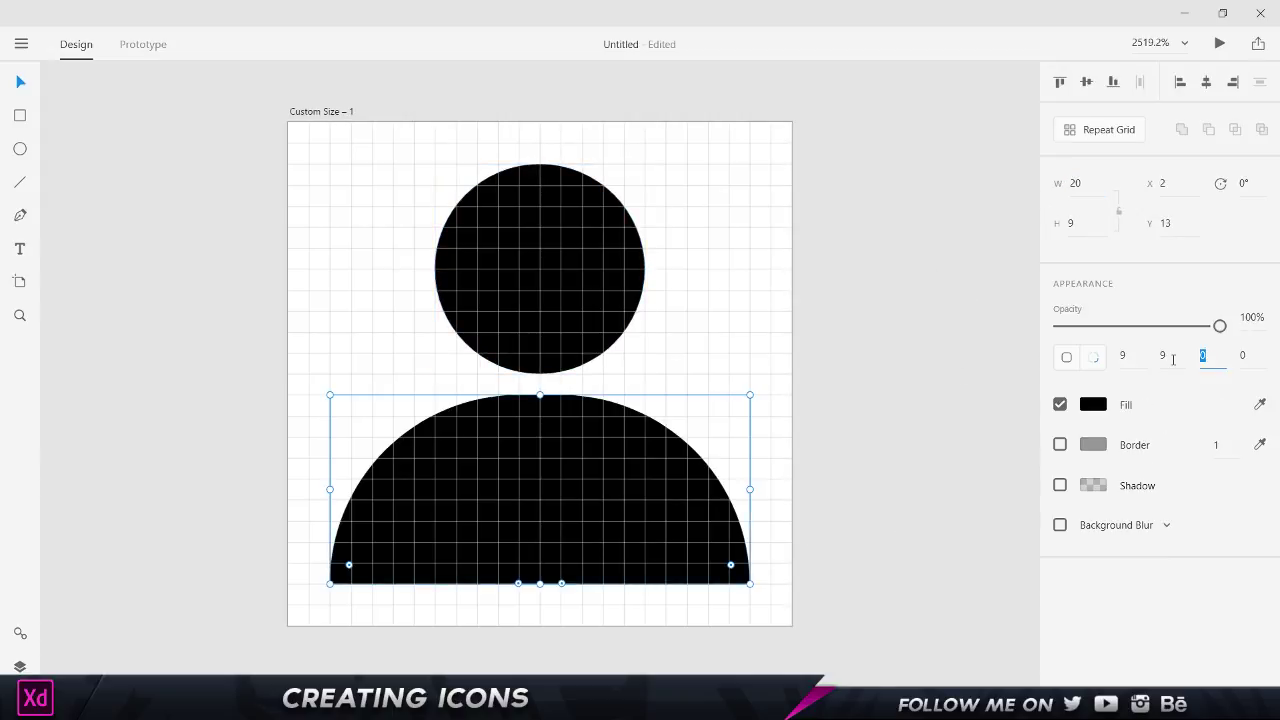
Step: Set the body's bottom-right and bottom-left corner radii to 0.5, replacing an initial 2
type("2")
key("Tab")
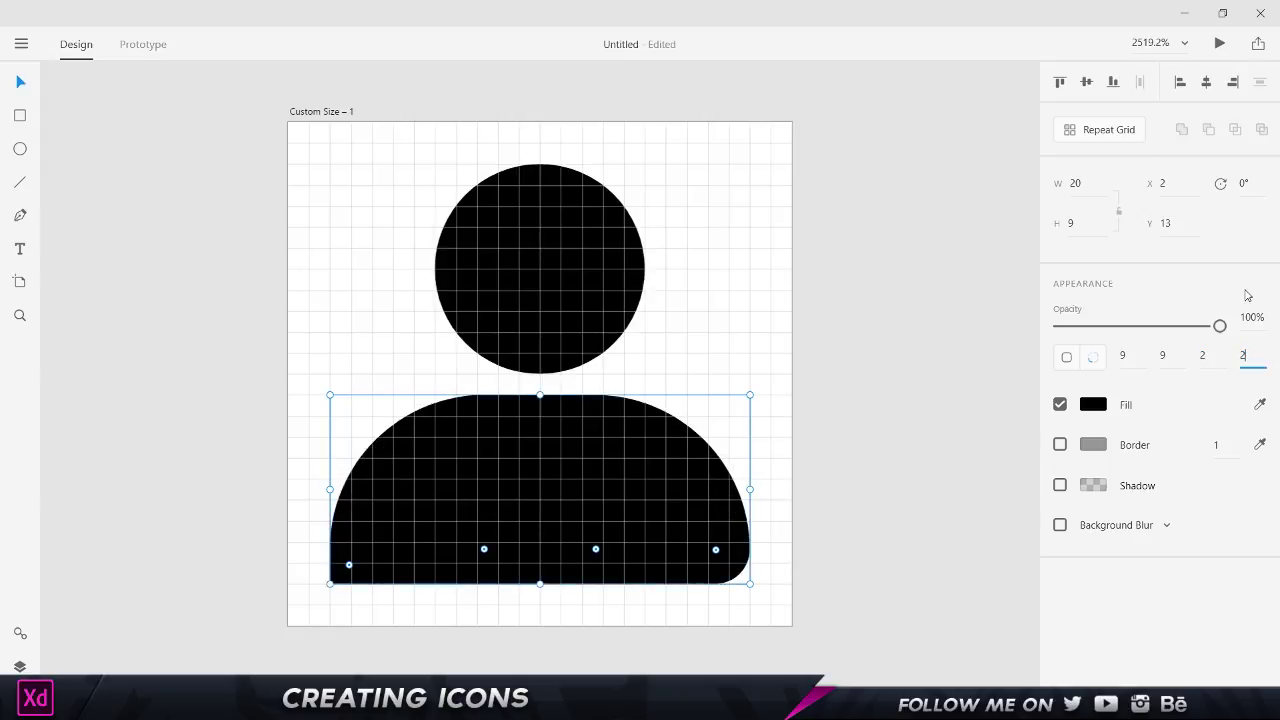
key("shift+Tab")
type("0.5")
key("Tab")
type("0.5")
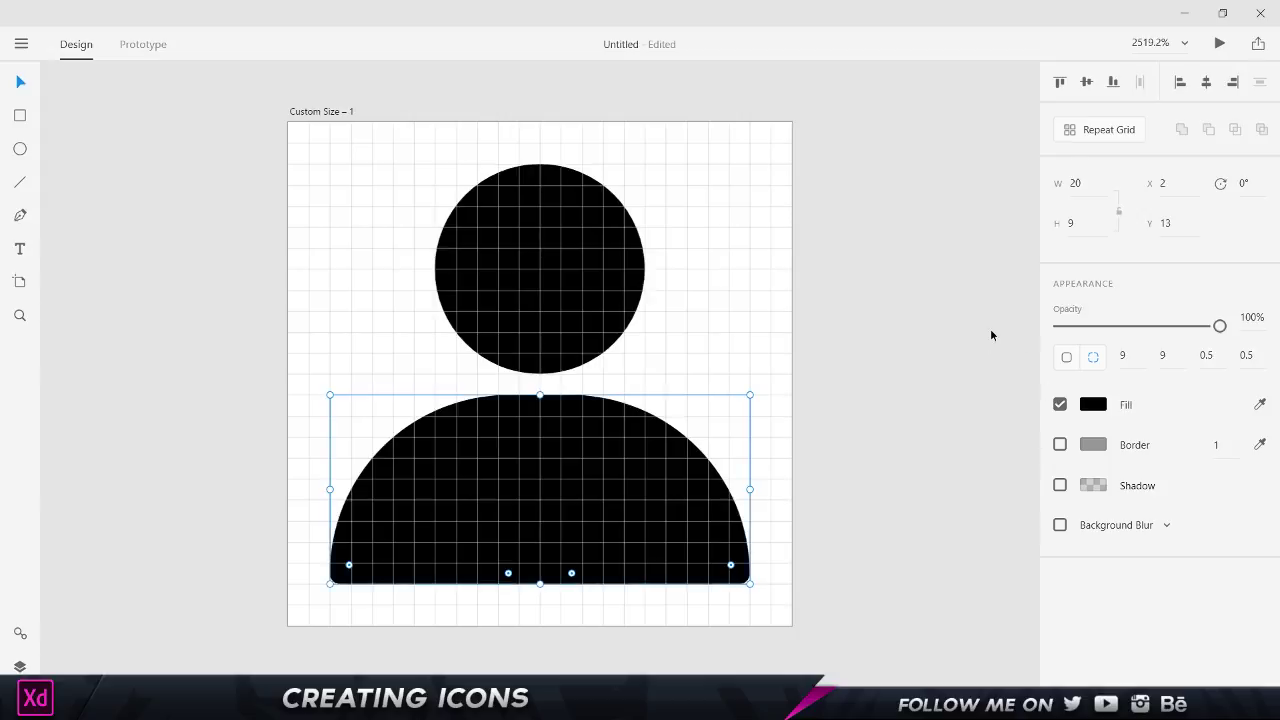
left_click(442, 654)
left_click_drag(896, 616, 246, 116)
Step: Group the head and body into one icon and paste it beside the Login Screen artboard
right_click(516, 256)
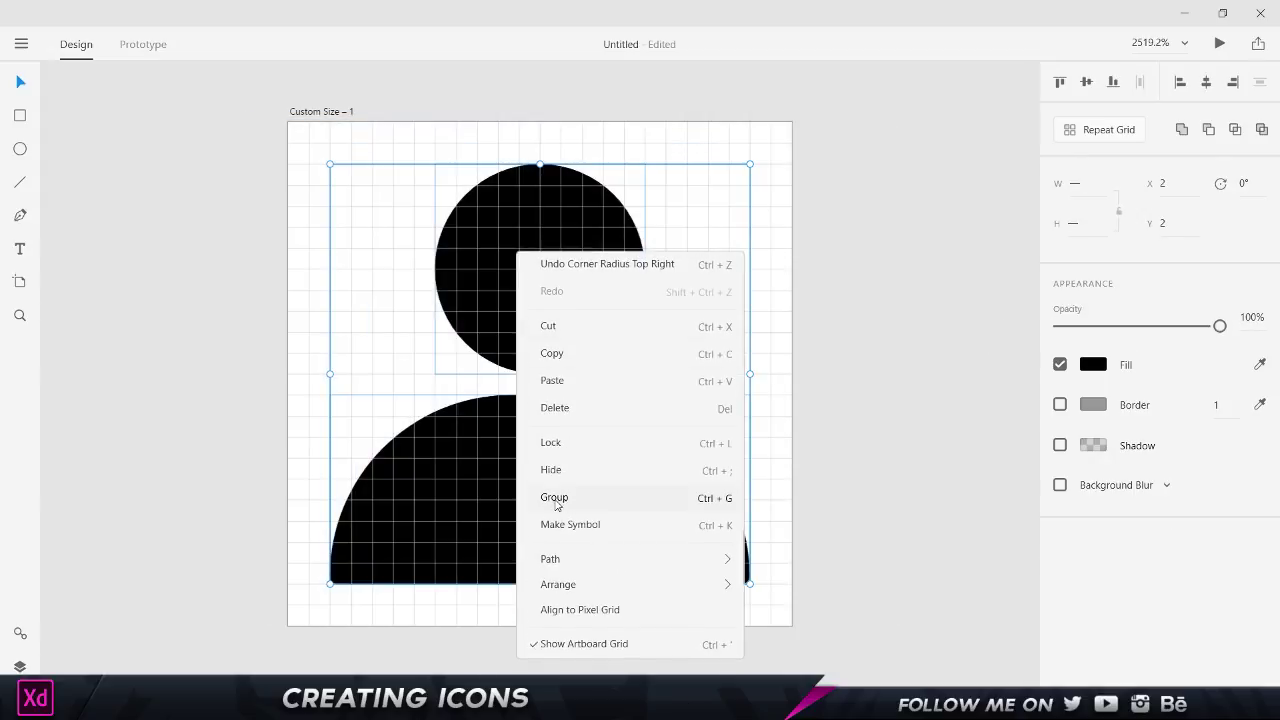
left_click(649, 500)
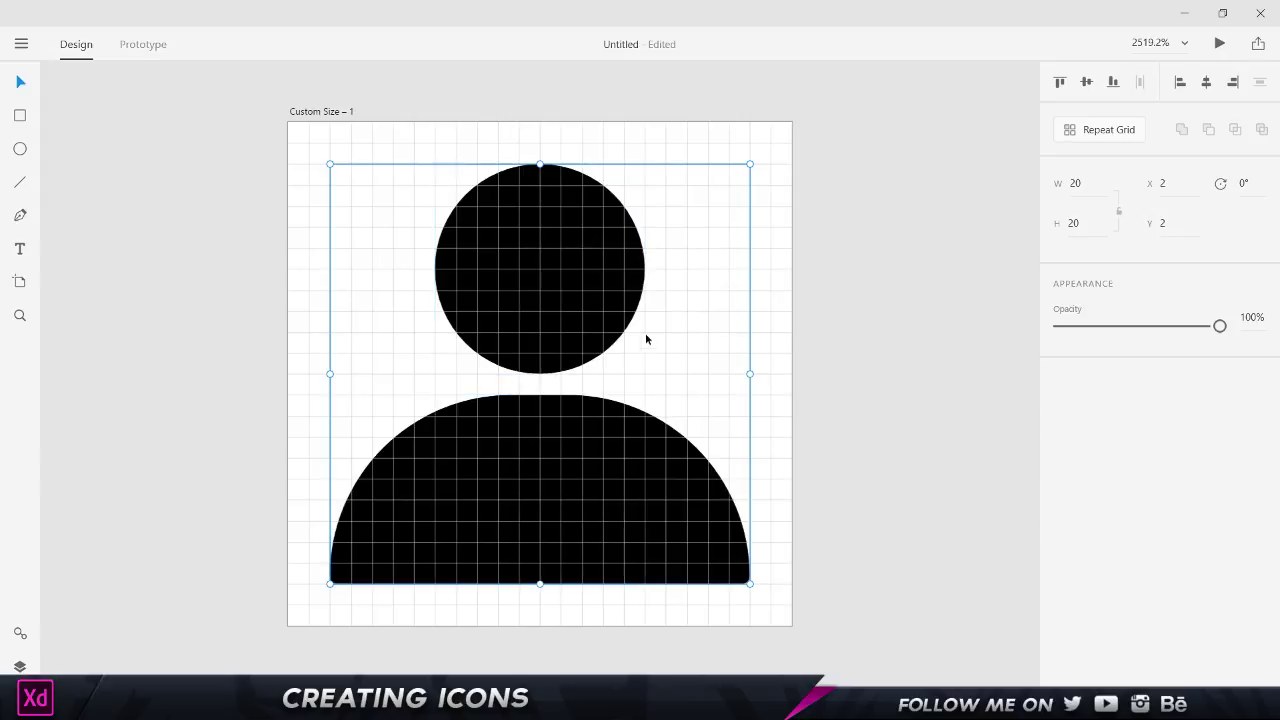
mouse_move(643, 705)
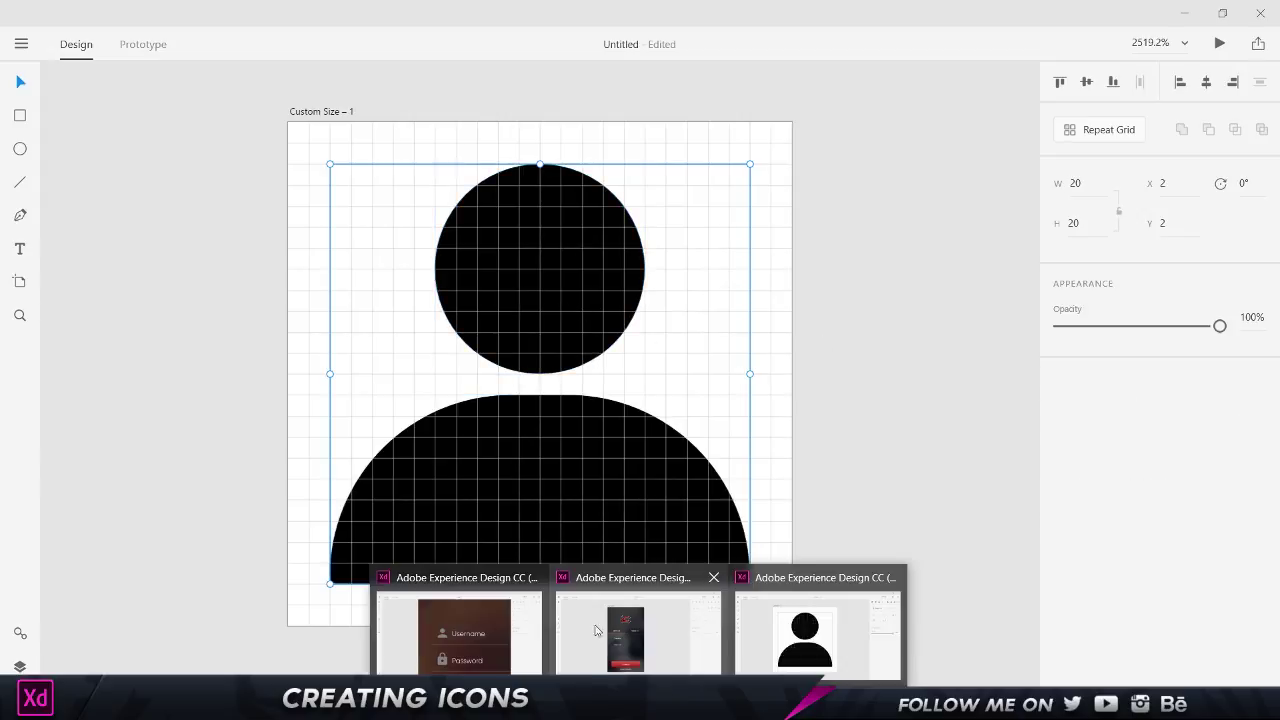
left_click(594, 629)
key("ctrl+v")
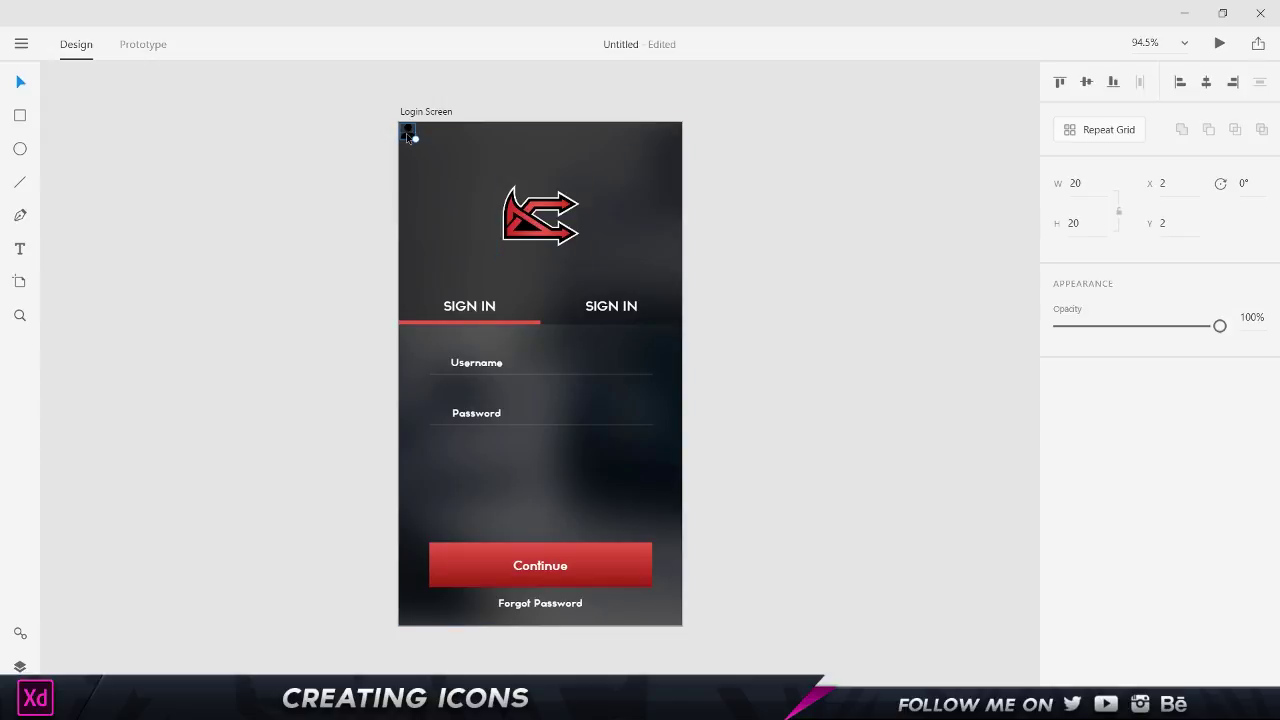
left_click_drag(410, 137, 319, 298)
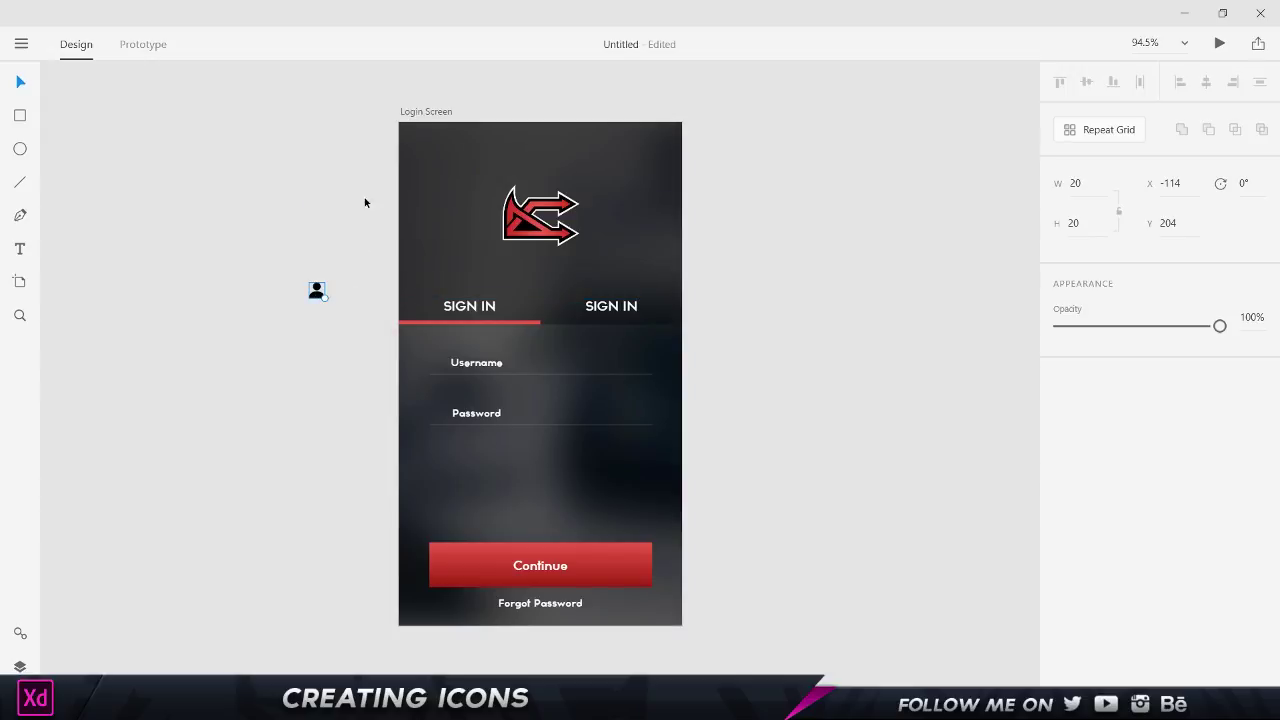
Step: Ungroup the user icon and change its fill to white (#FFFFFF)
right_click(320, 295)
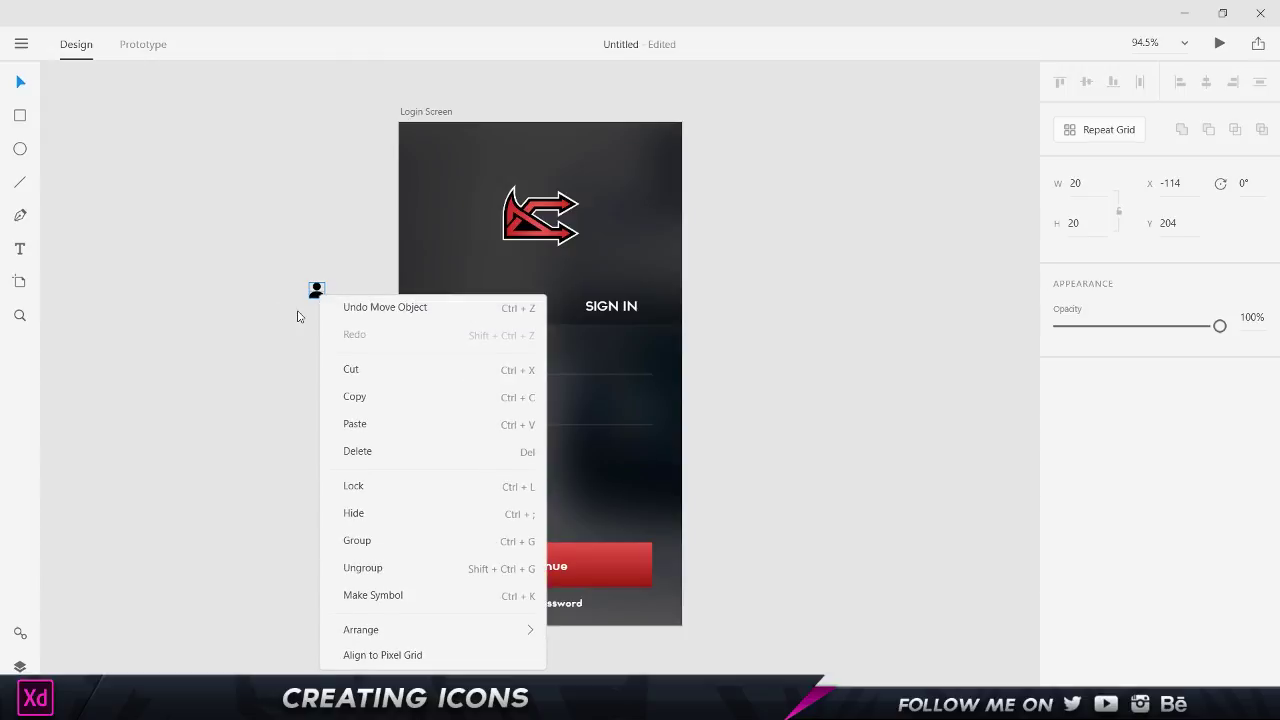
left_click(374, 569)
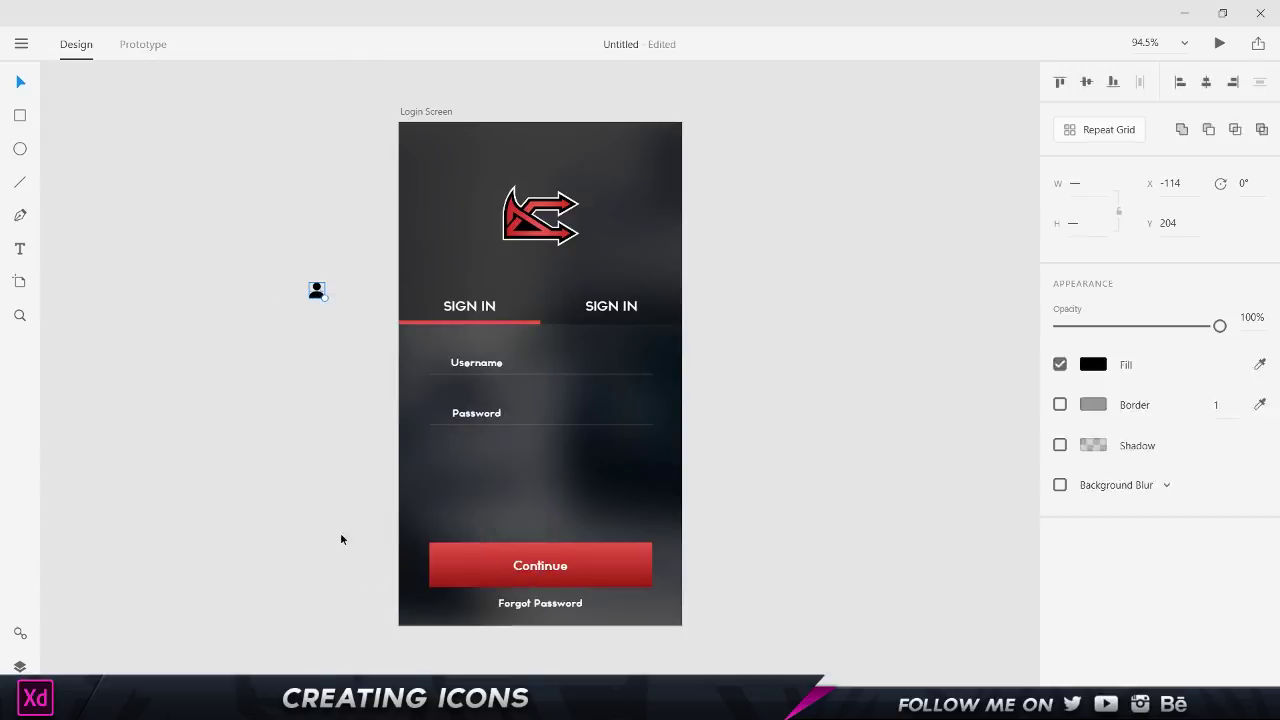
left_click(305, 372)
left_click(316, 295)
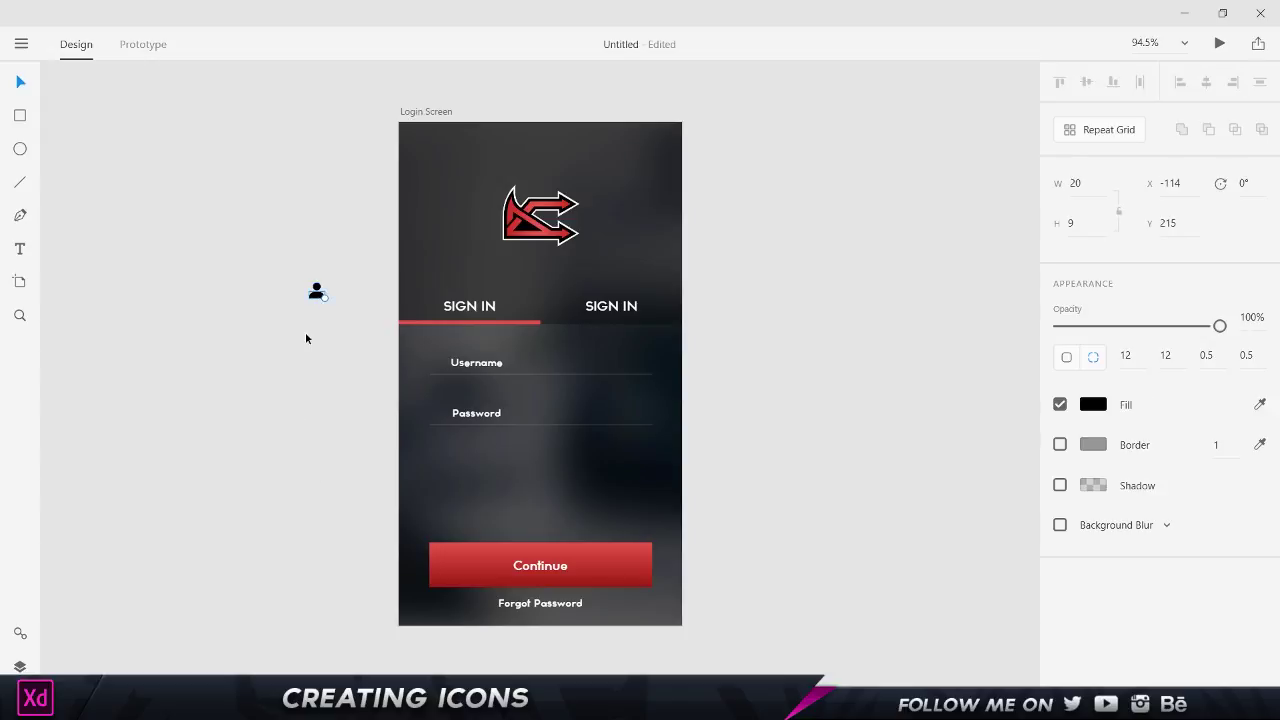
scroll(278, 290, "up", 2)
scroll(278, 290, "up", 10)
left_click(462, 291, "shift")
left_click(1093, 364)
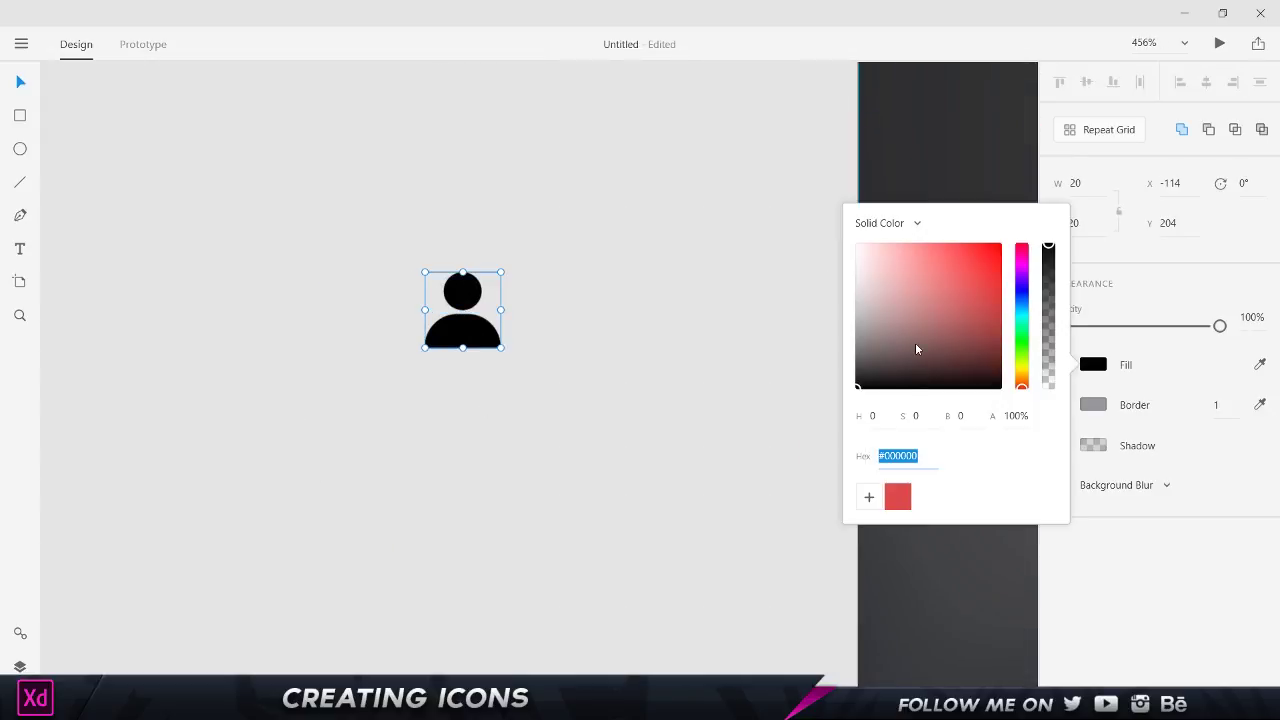
left_click_drag(960, 290, 998, 247)
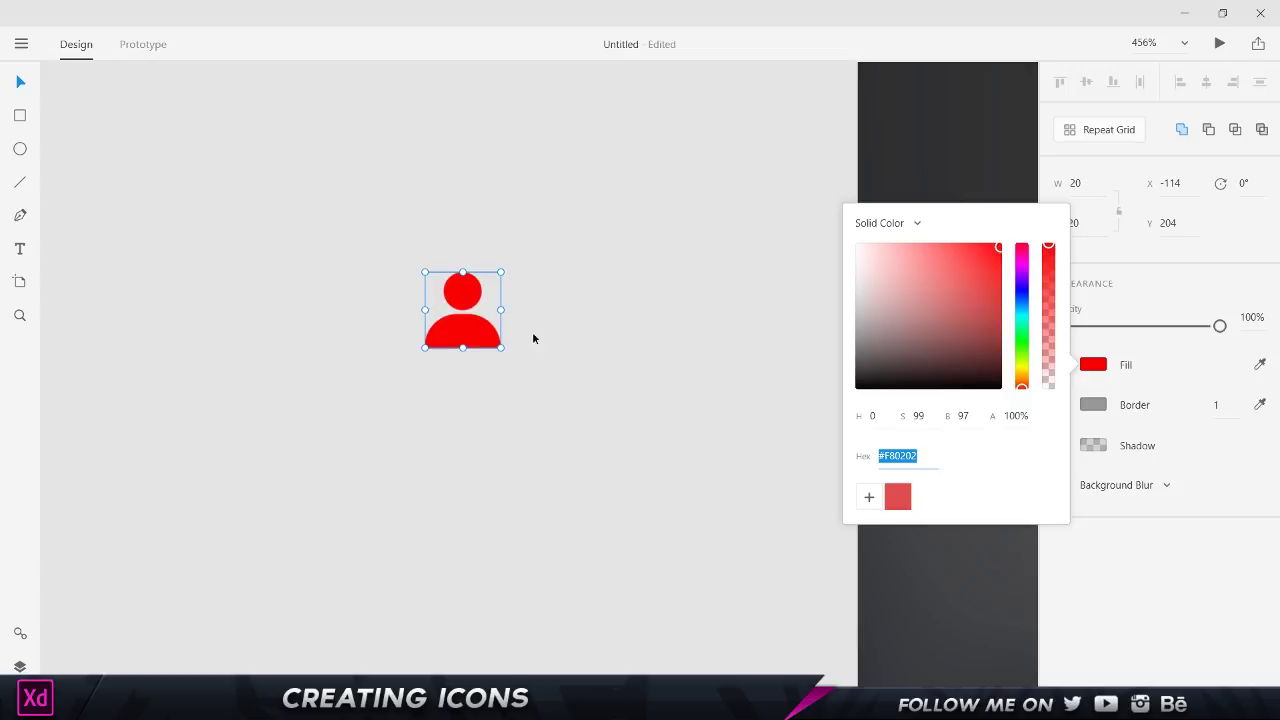
left_click(520, 240)
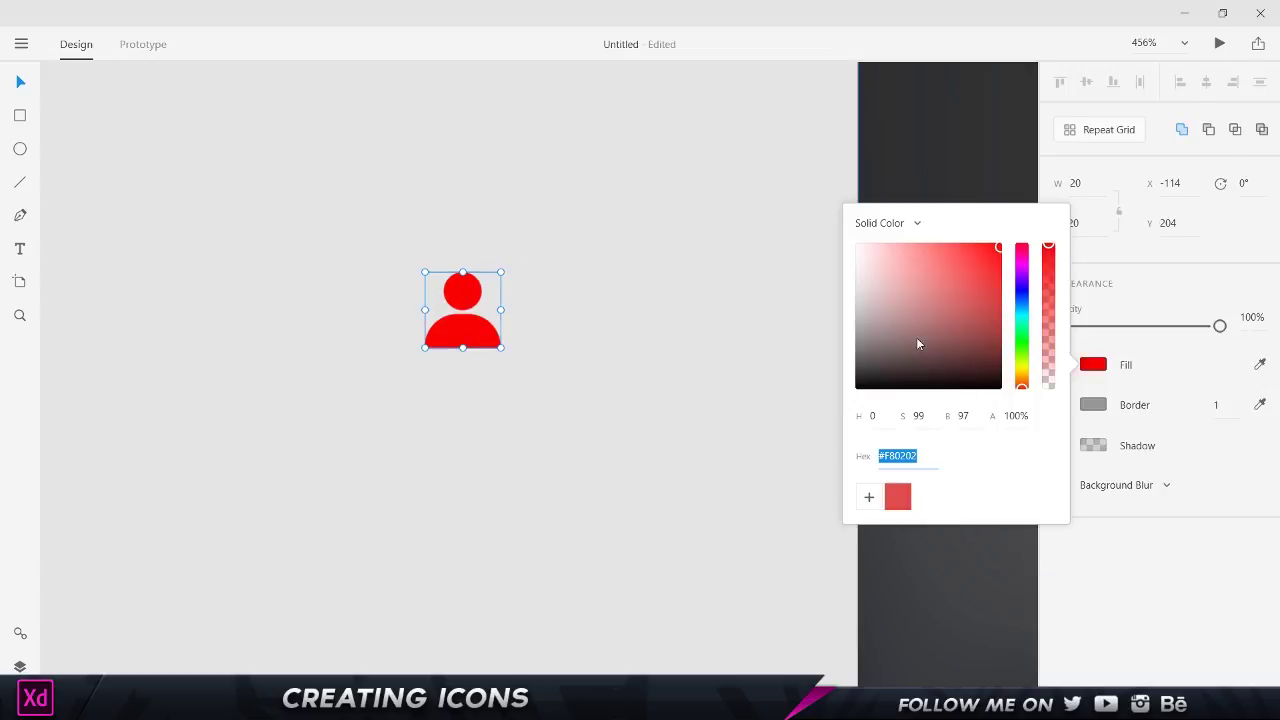
left_click_drag(917, 343, 820, 229)
left_click(724, 265)
Step: Place the white icon beside the Username label and scale it to 14.6 square
key("ctrl+0")
left_click_drag(362, 293, 471, 335)
scroll(489, 367, "up", 5)
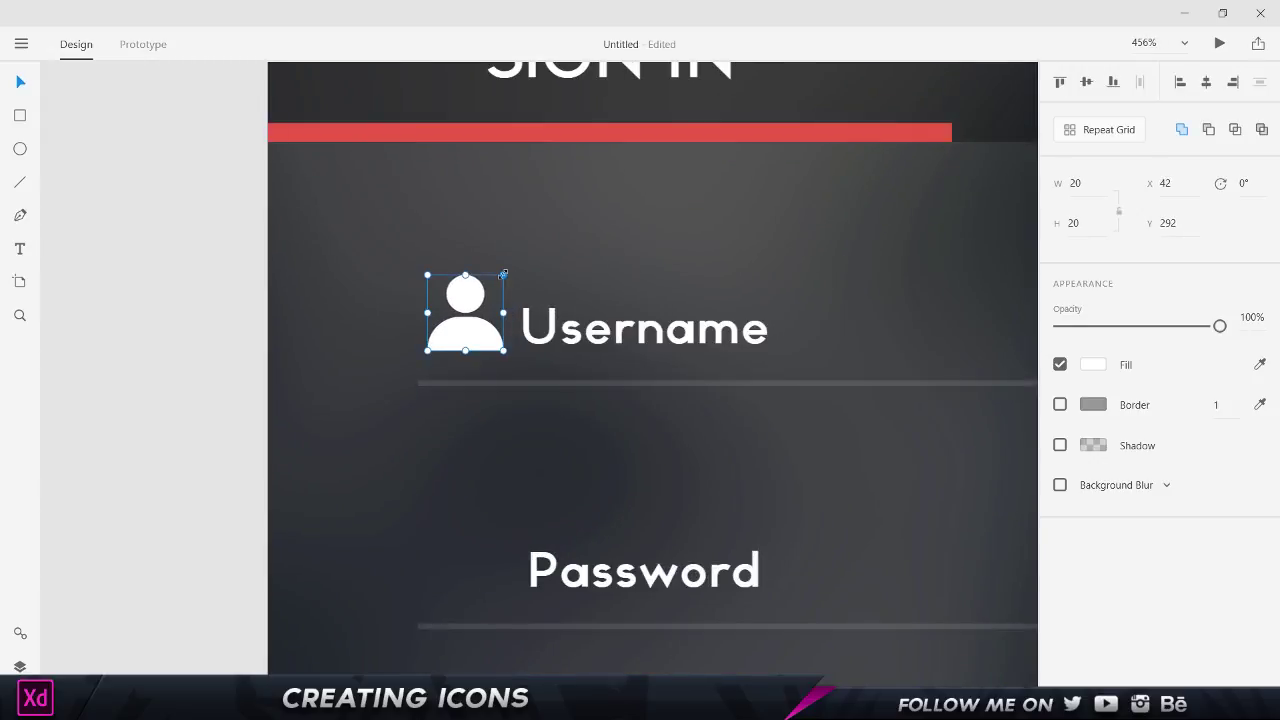
left_click_drag(503, 273, 492, 280)
Step: Nudge the user icon down, then bring up the icons8.com home page in the browser
key("Down")
key("Down")
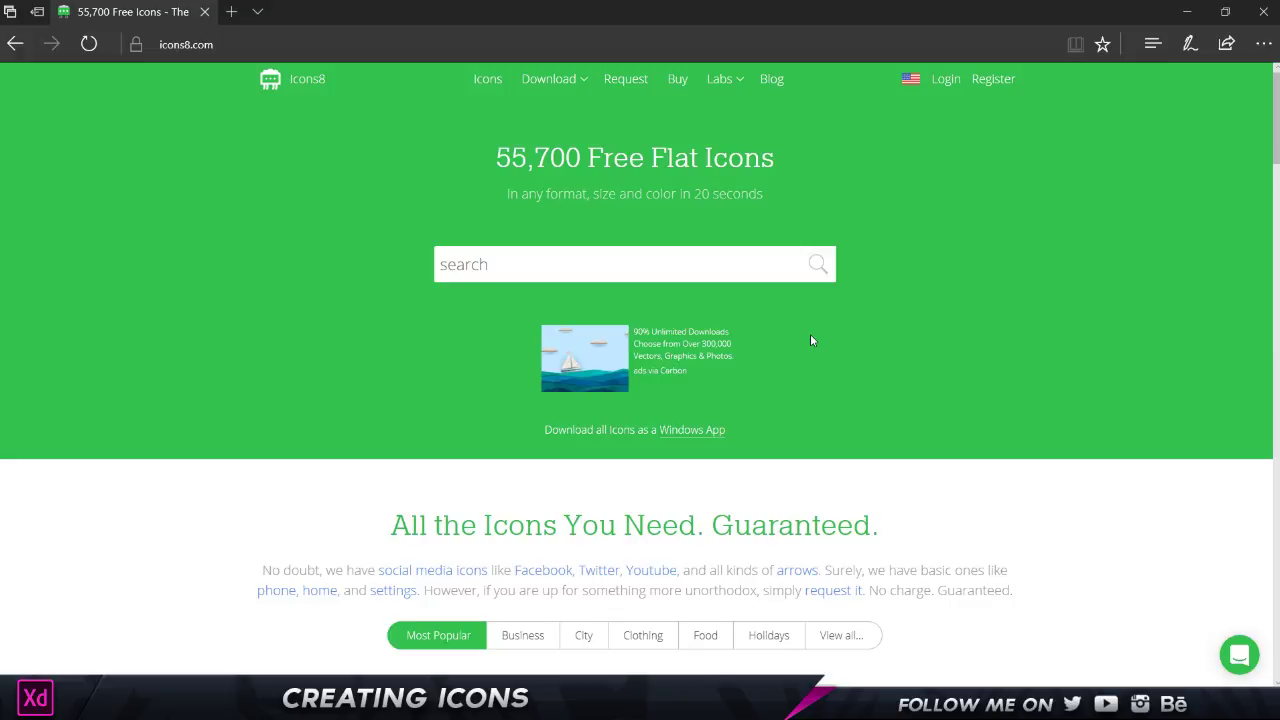
left_click(325, 43)
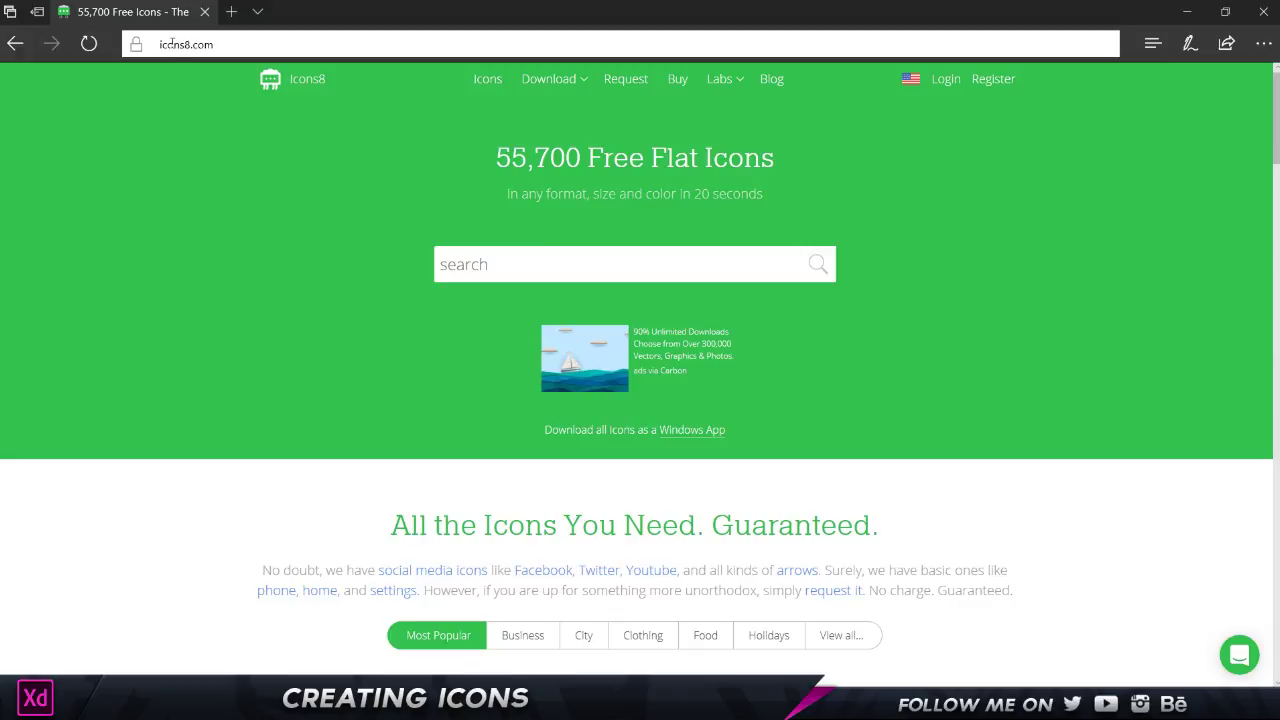
left_click(368, 300)
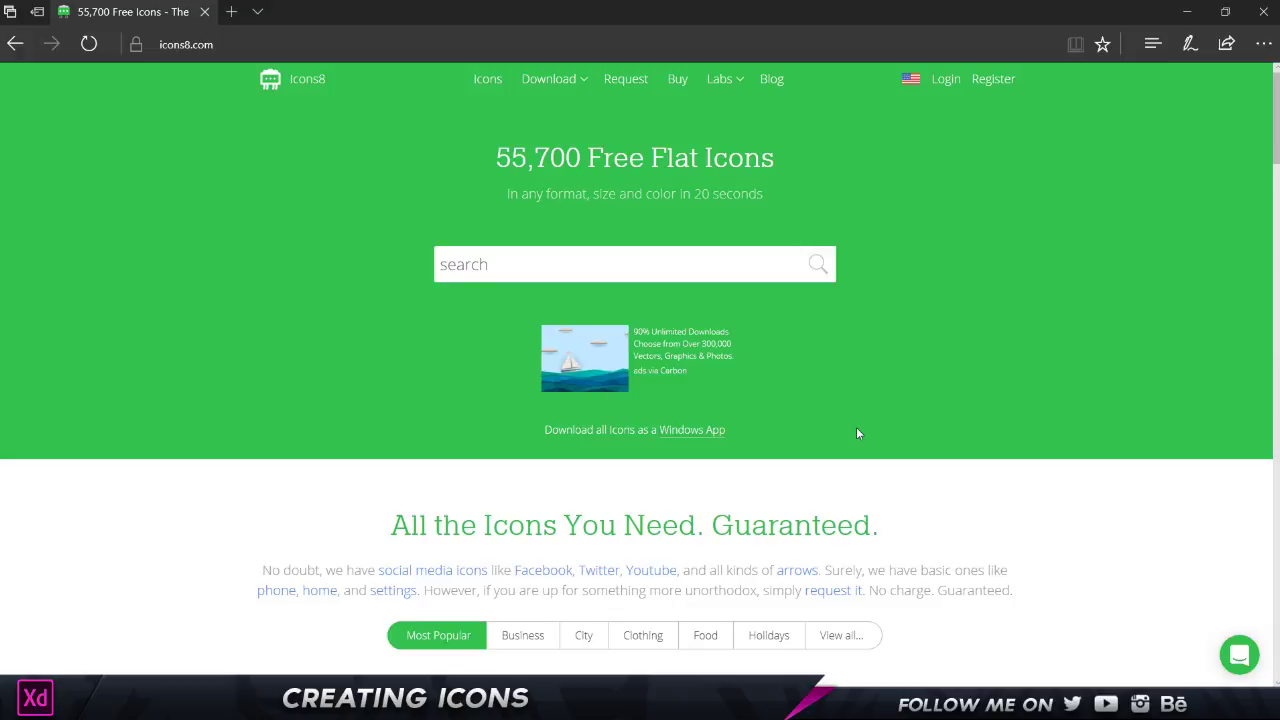
Step: Switch the Icons8 popular icon previews from green to red
scroll(979, 199, "down", 2)
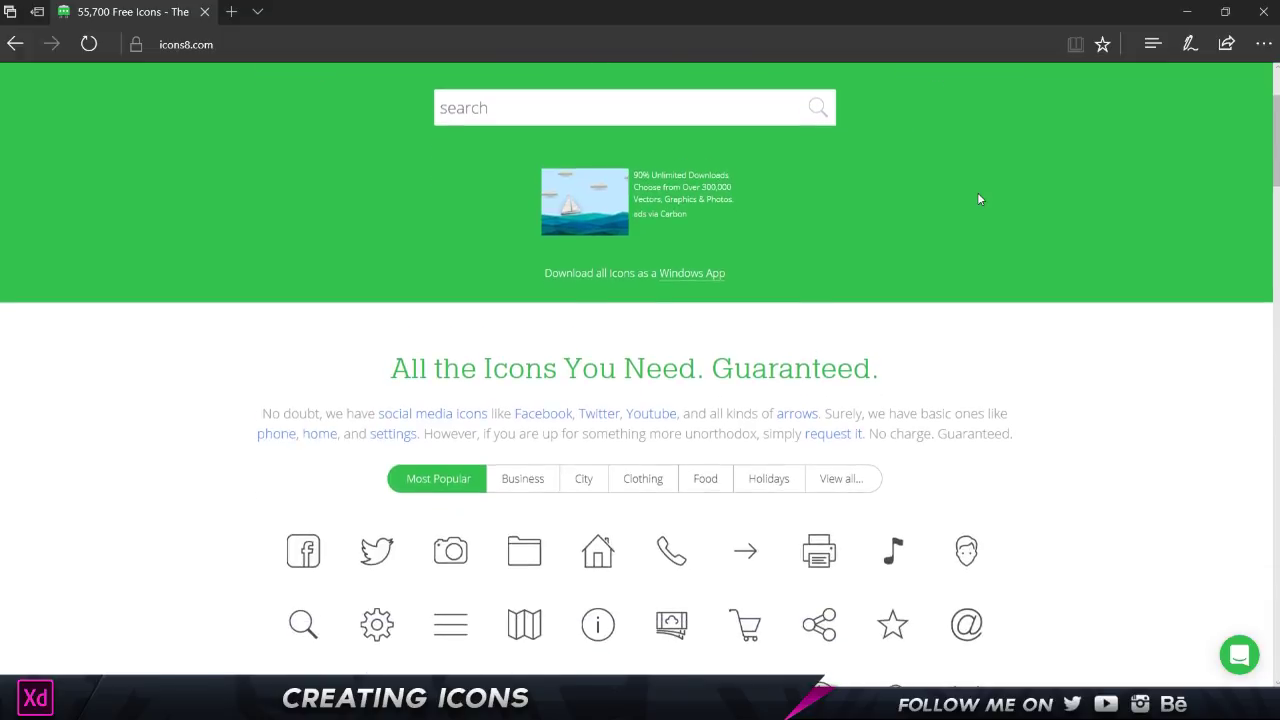
scroll(979, 199, "down", 2)
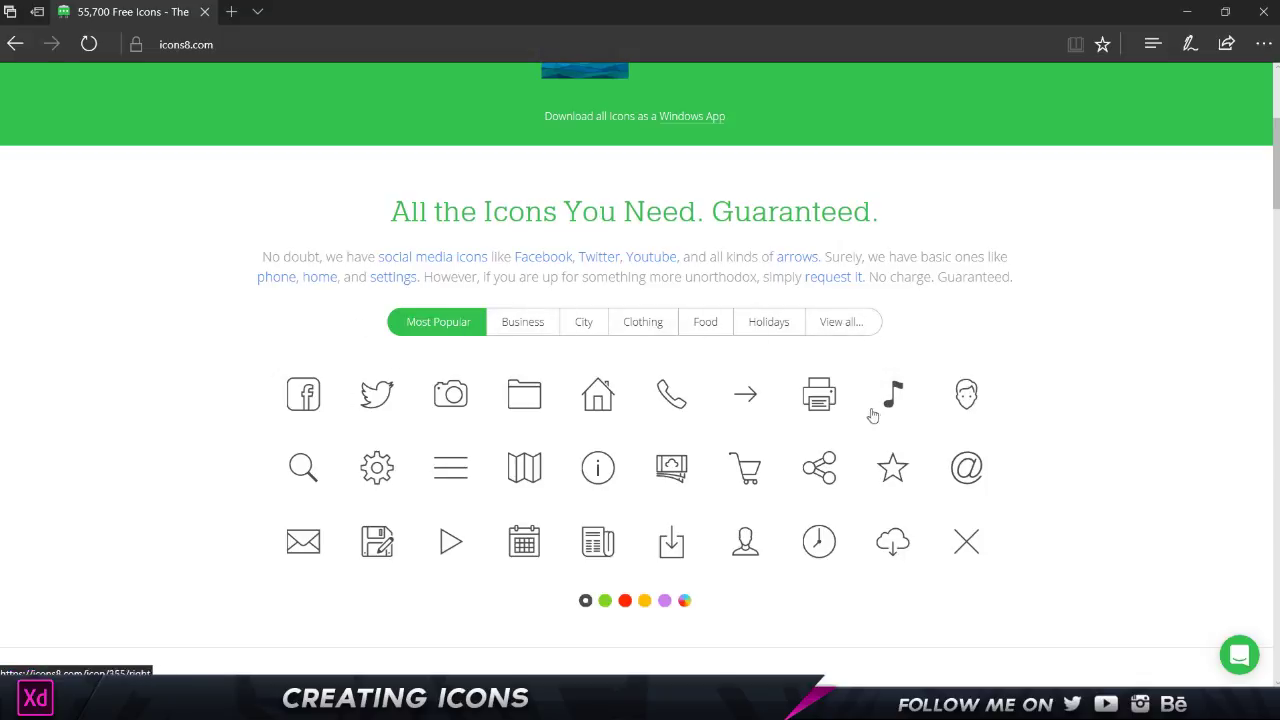
left_click(605, 600)
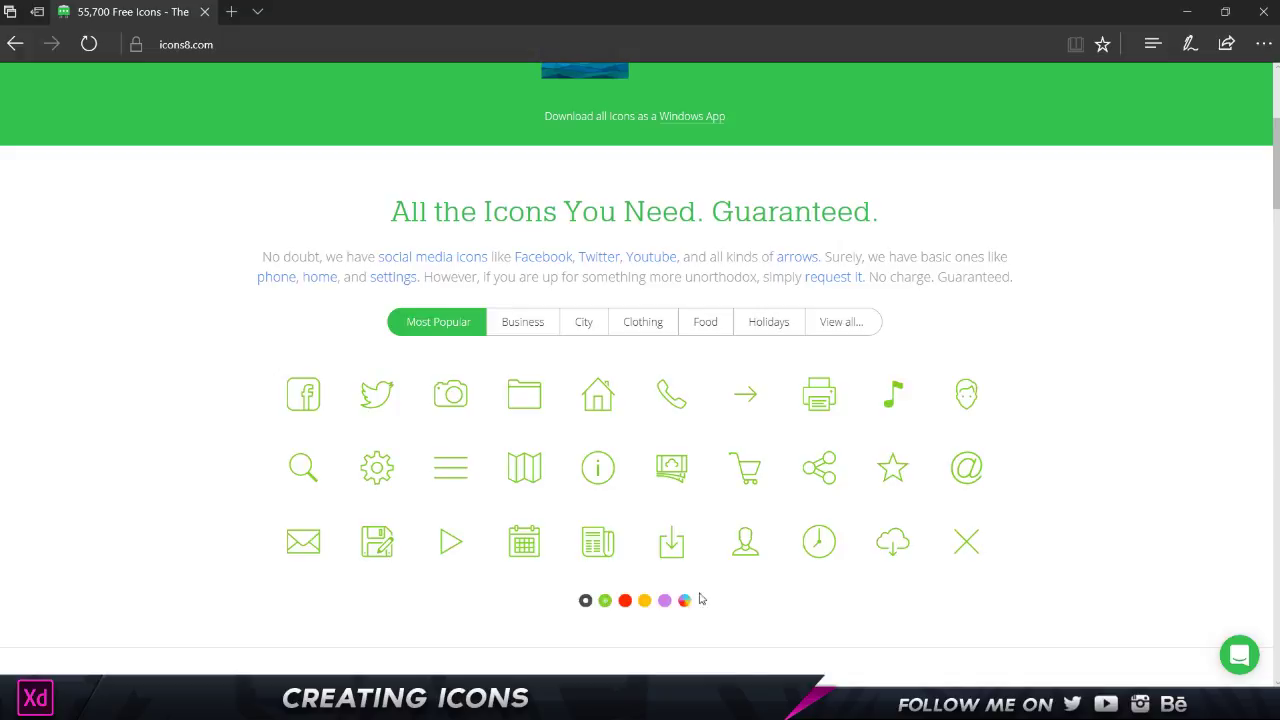
left_click(625, 600)
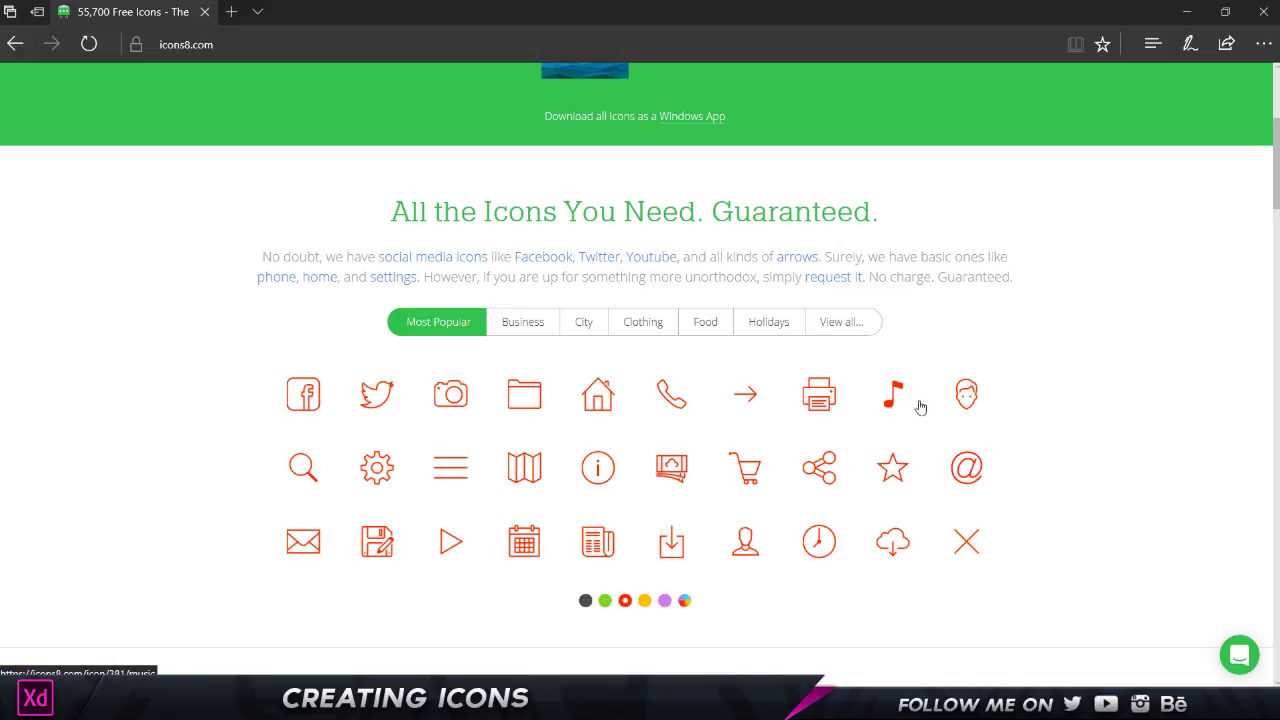
scroll(933, 387, "down", 6)
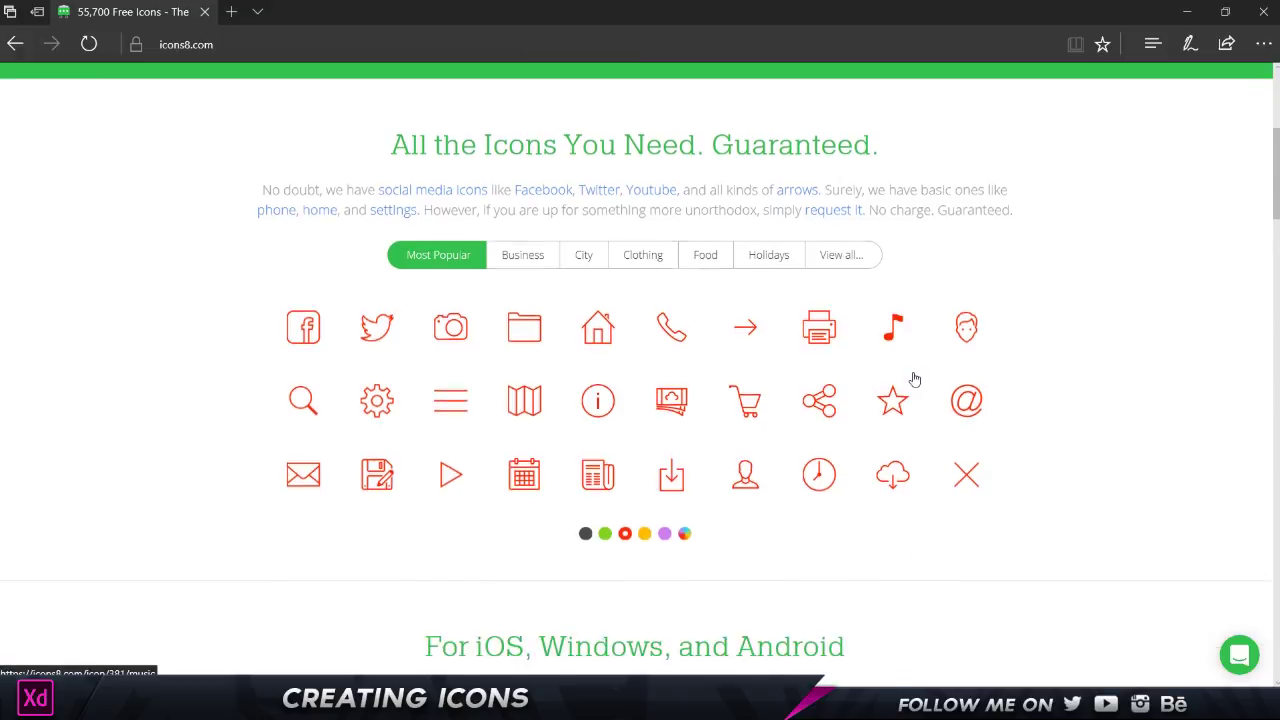
scroll(477, 297, "up", 1)
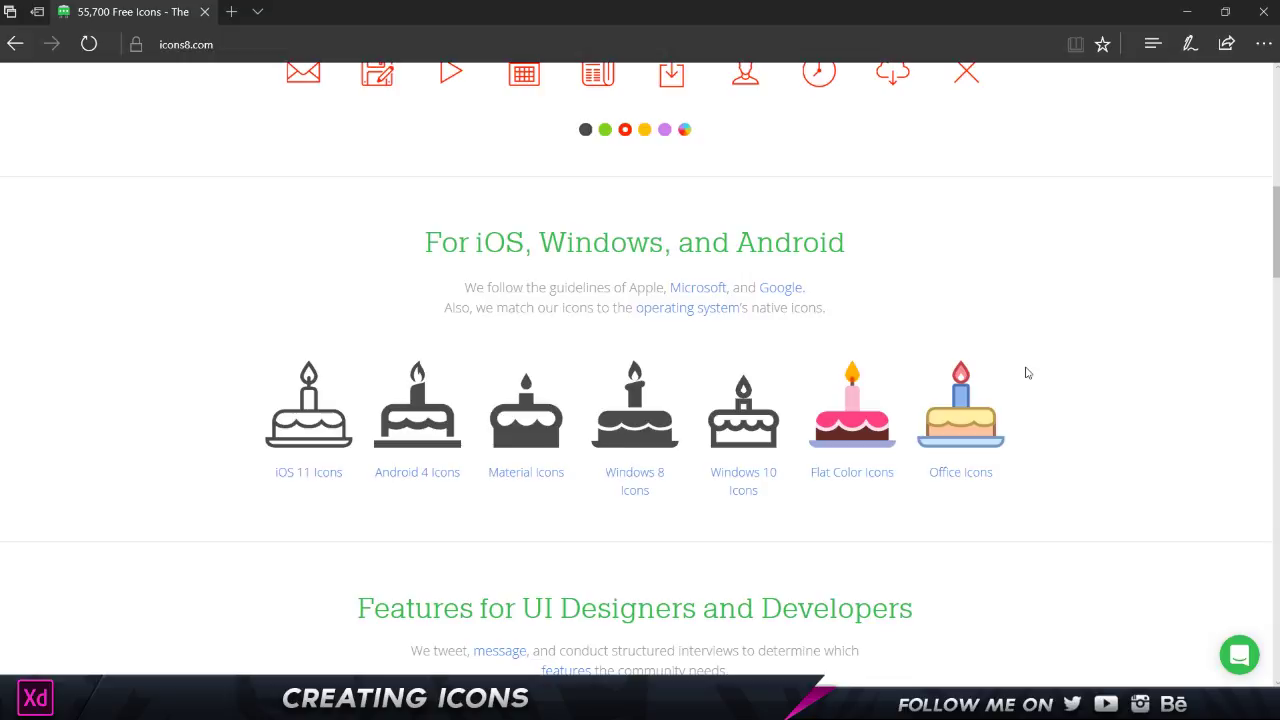
scroll(1025, 372, "down", 5)
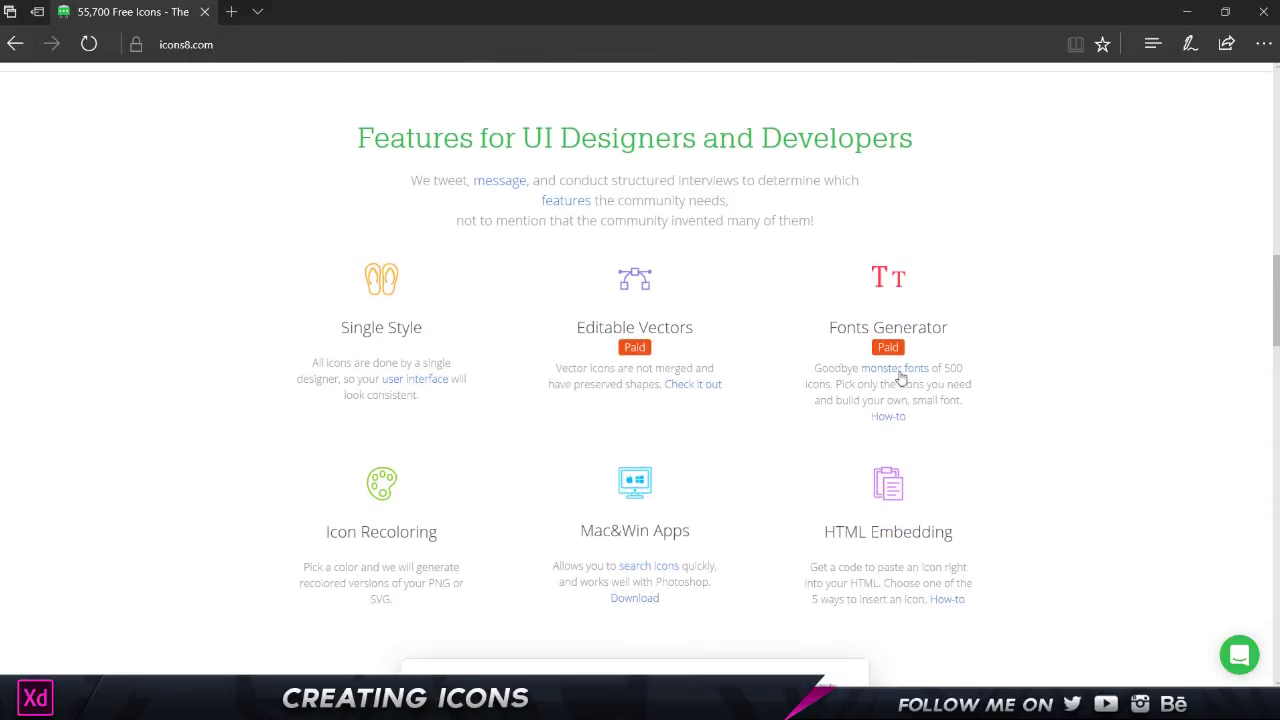
scroll(1045, 289, "down", 2)
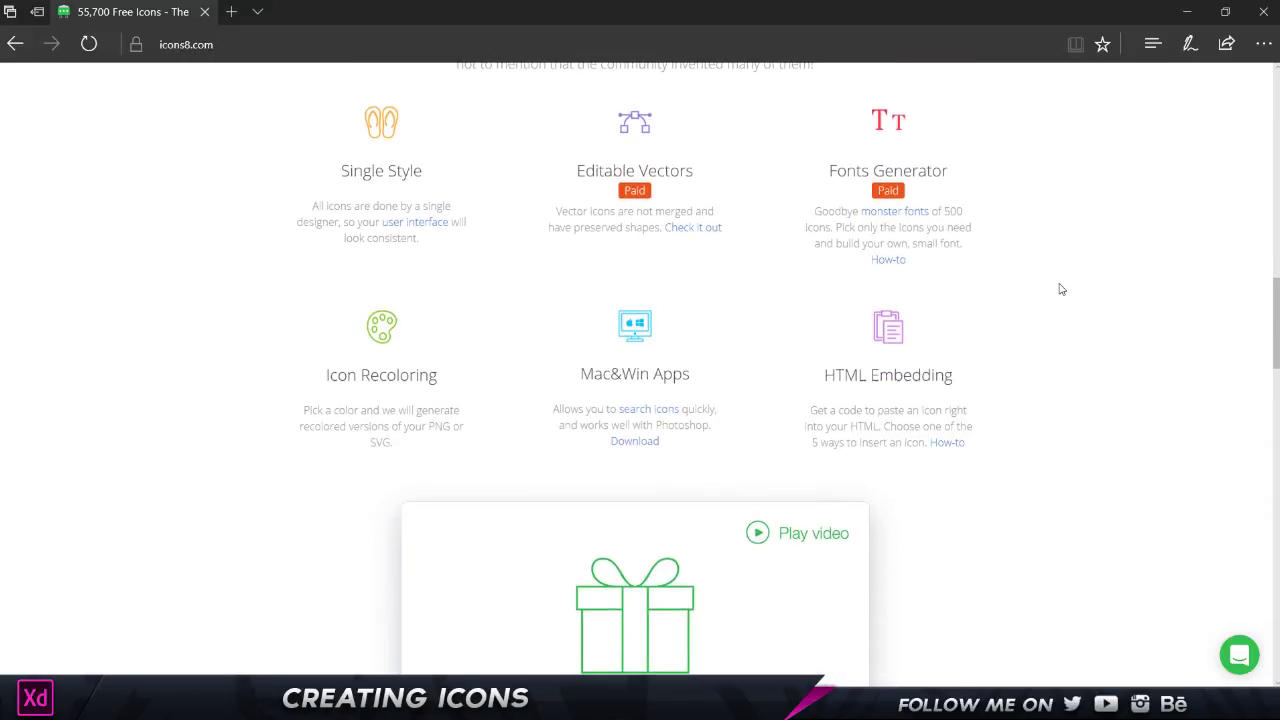
scroll(1061, 289, "down", 4)
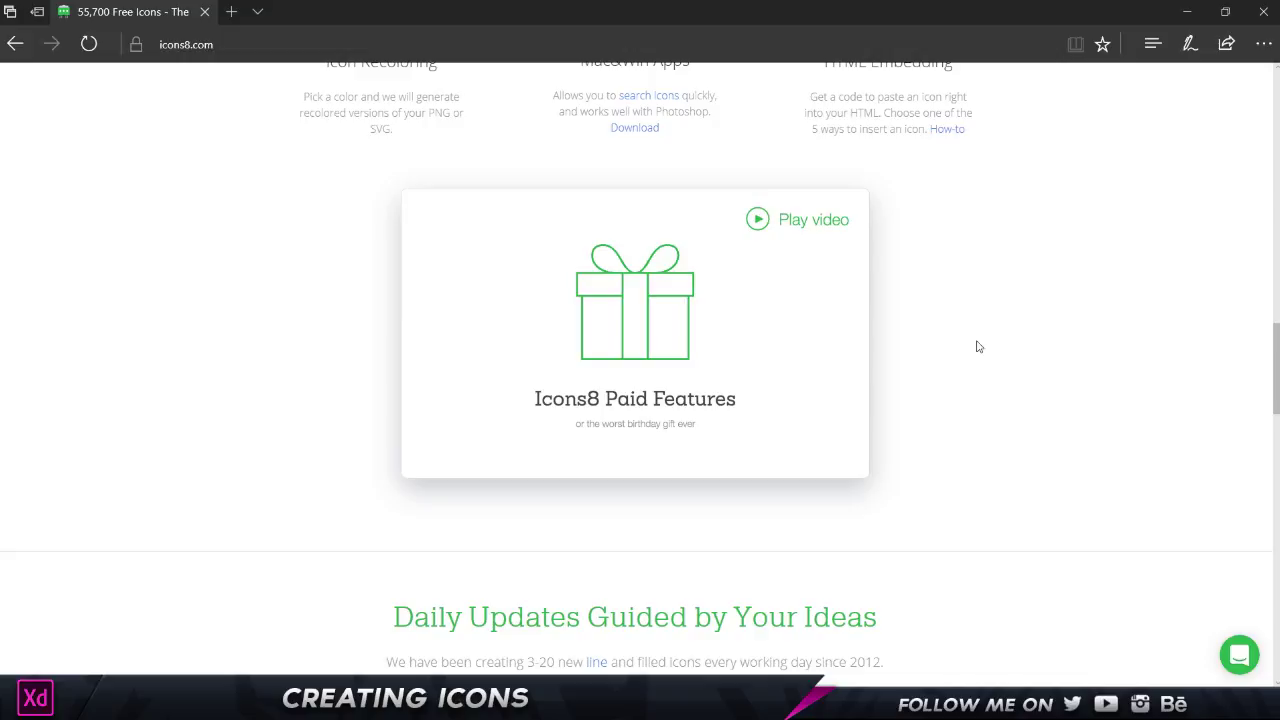
scroll(976, 346, "down", 4)
left_click_drag(395, 304, 960, 320)
left_click(888, 311)
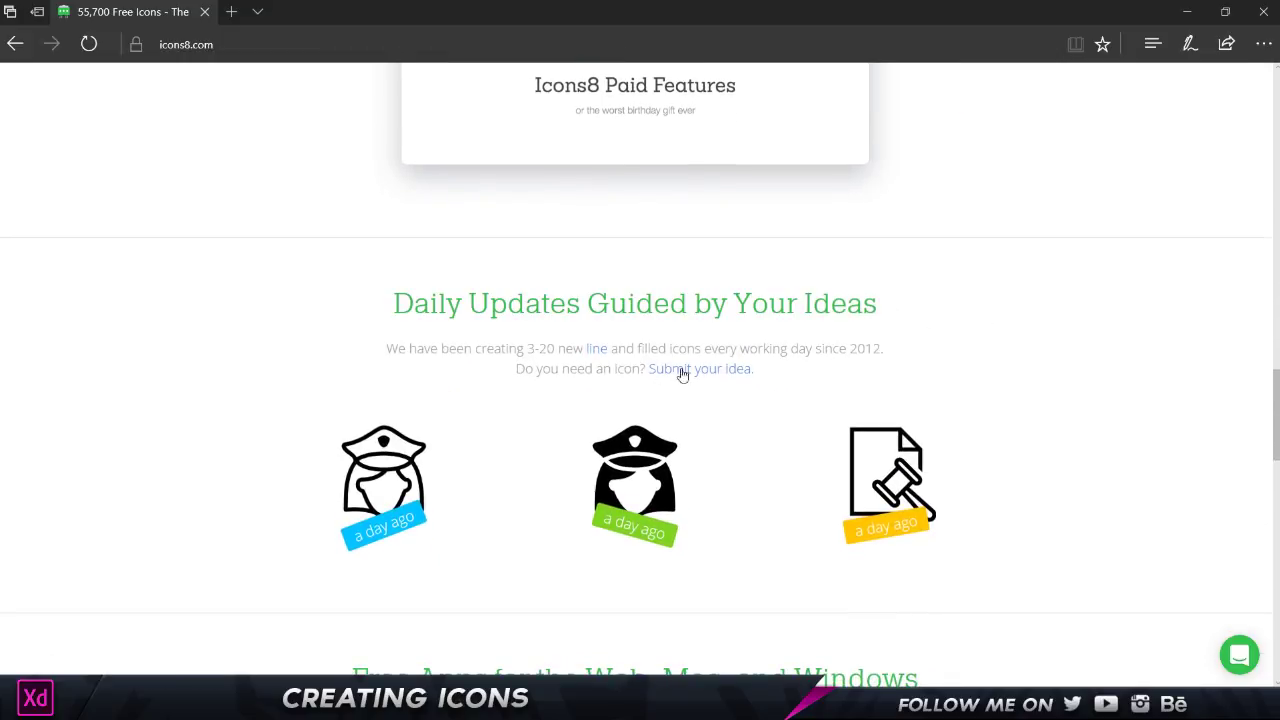
scroll(700, 346, "down", 3)
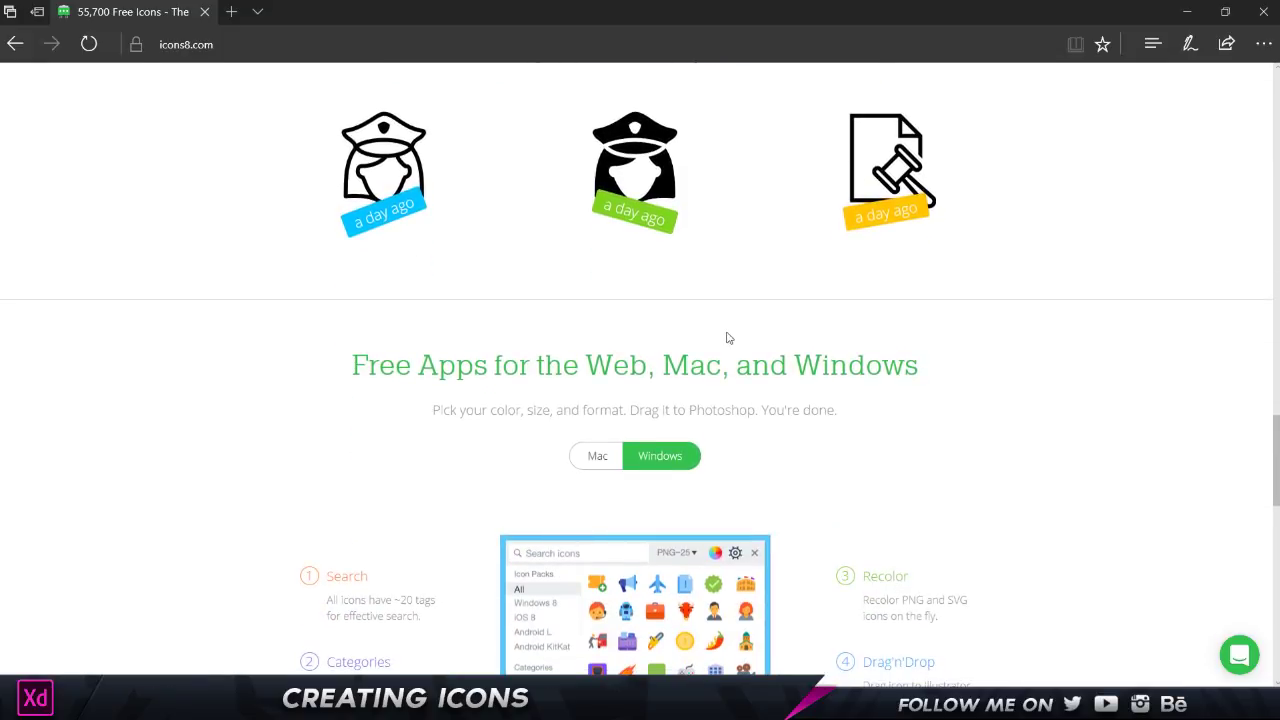
scroll(866, 364, "down", 3)
scroll(866, 366, "up", 2)
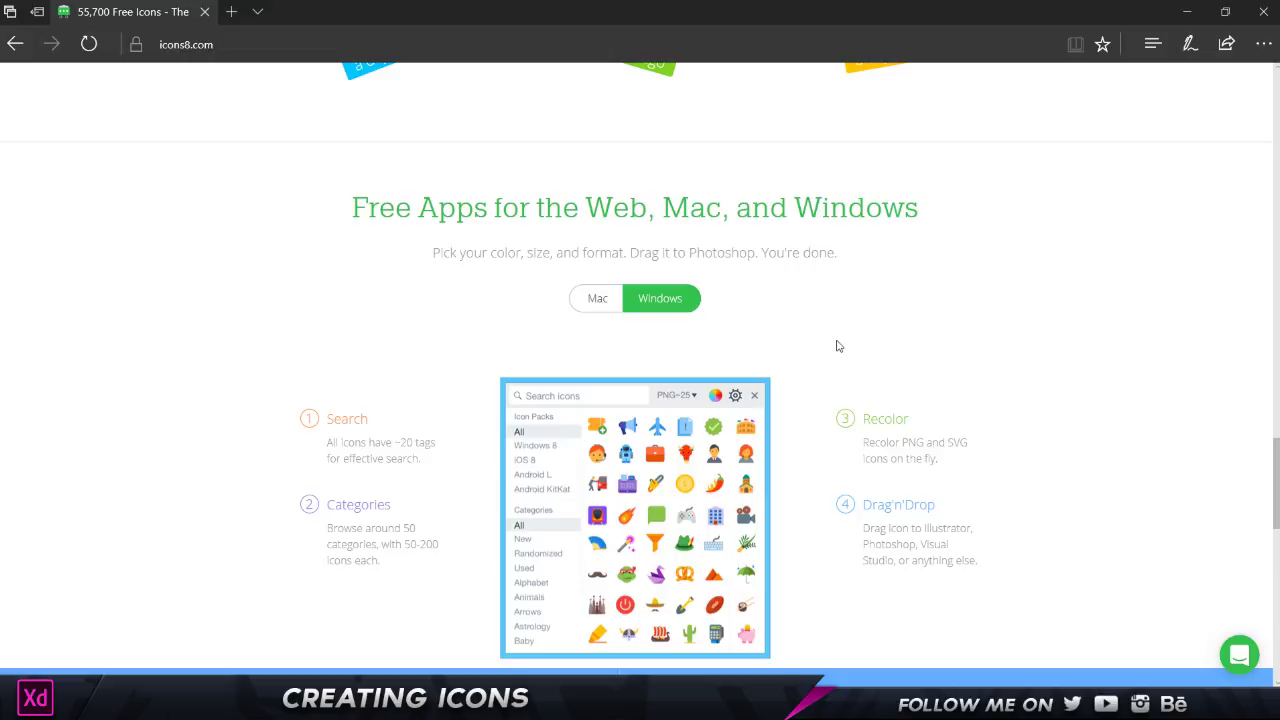
scroll(838, 346, "down", 4)
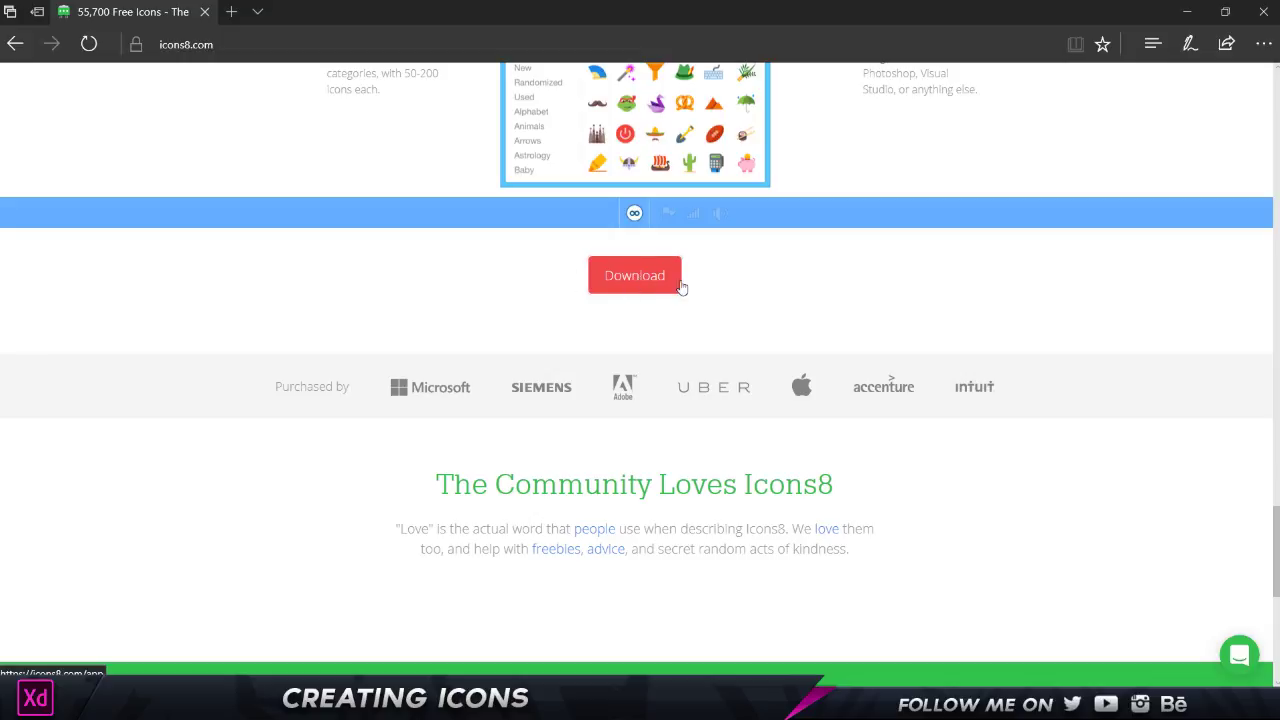
left_click_drag(277, 385, 435, 392)
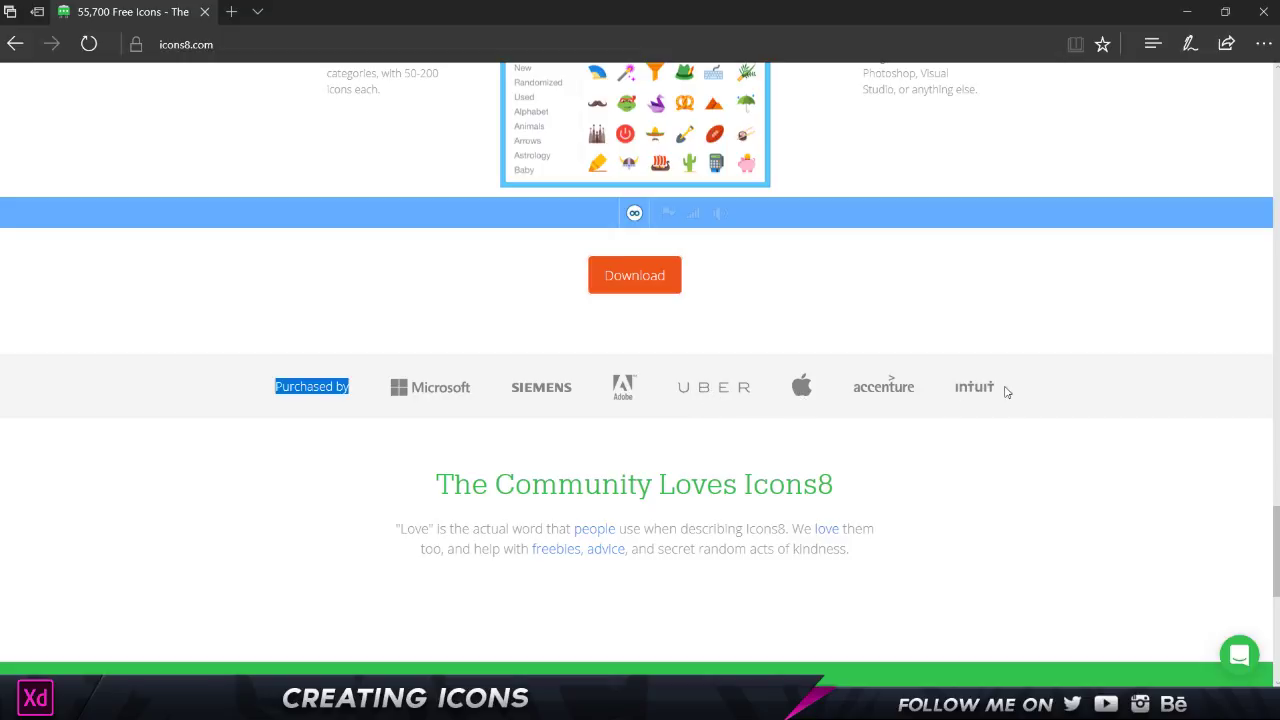
key("Home")
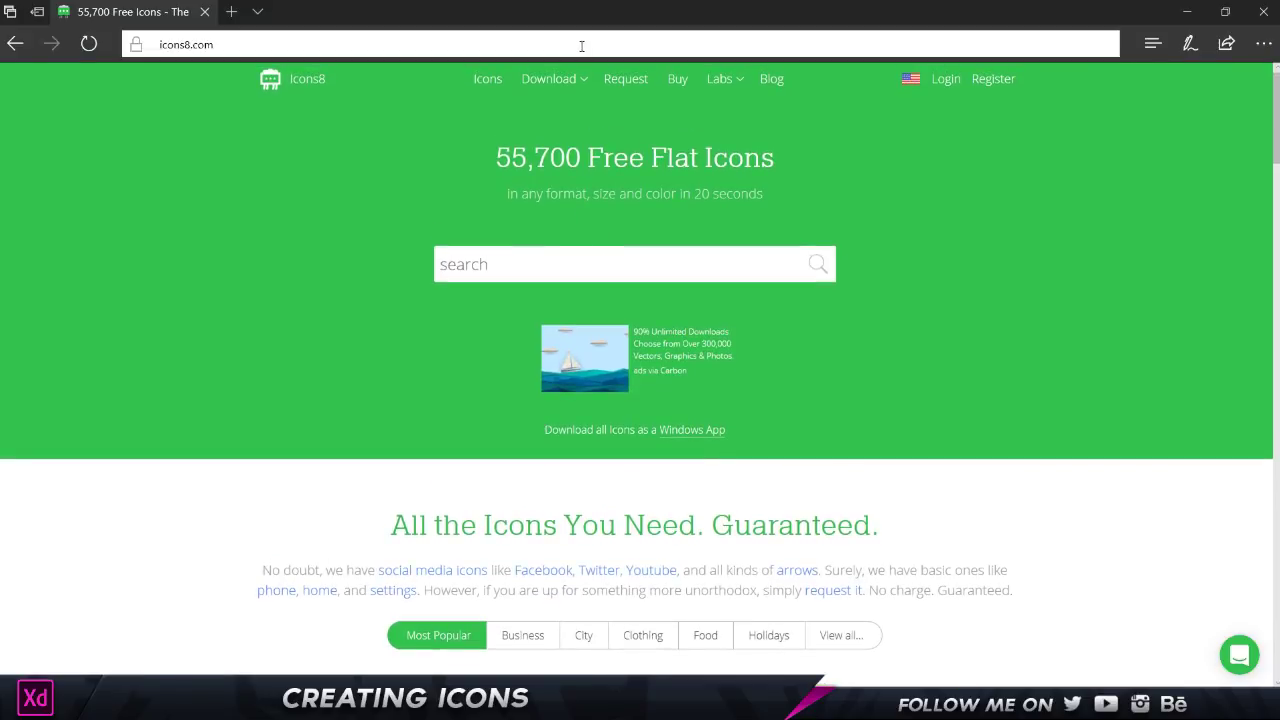
mouse_move(563, 82)
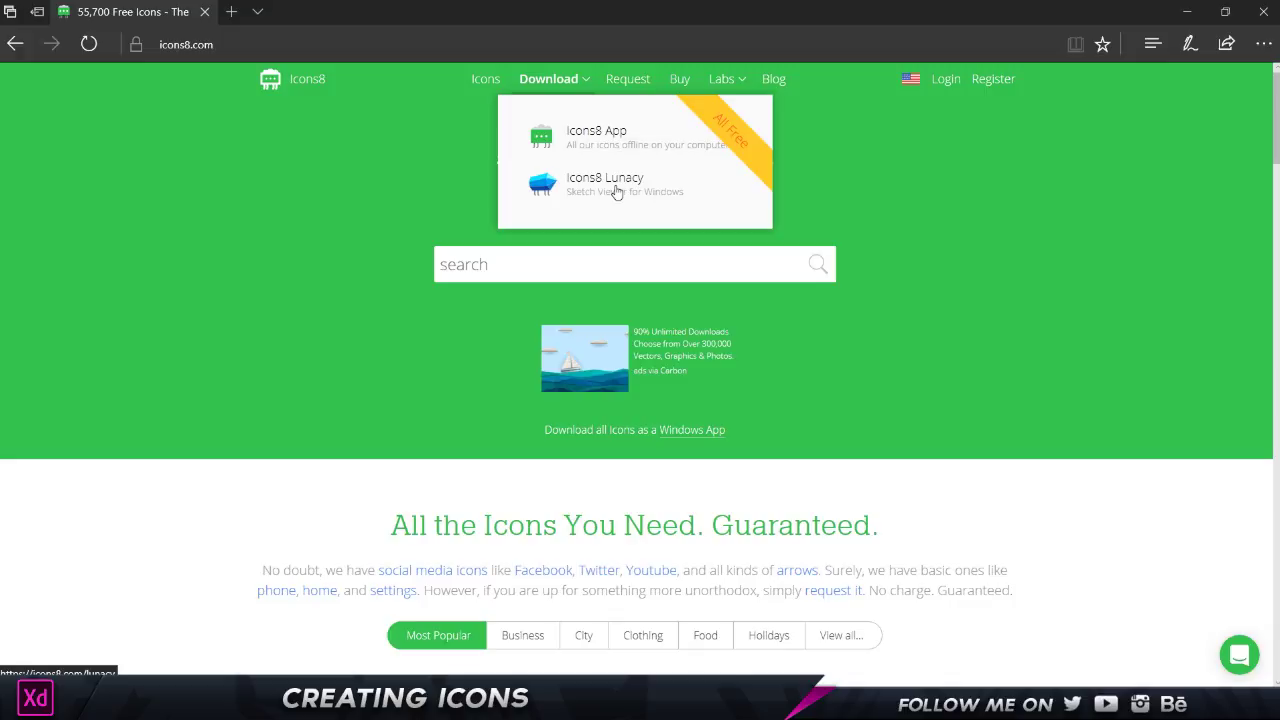
Step: Open Icons8's Request Icons page and browse the recently created icons from early August 2017
left_click(631, 86)
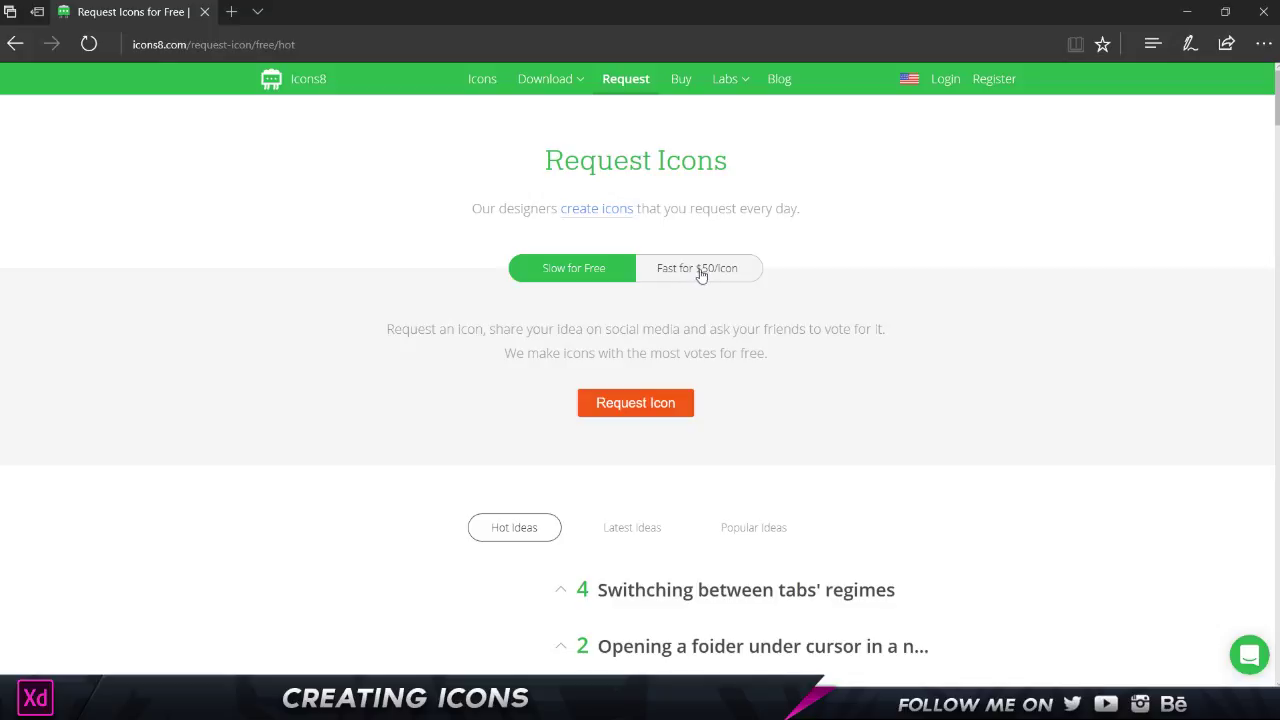
scroll(775, 290, "down", 8)
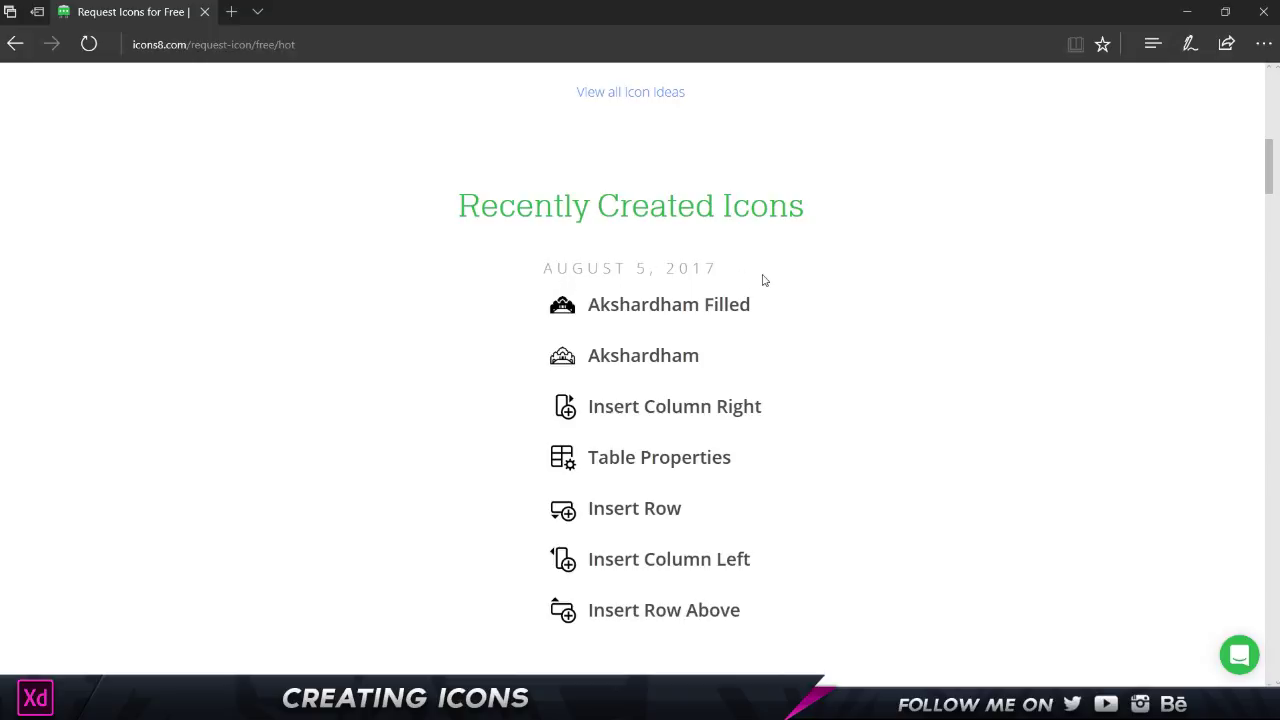
scroll(660, 304, "down", 13)
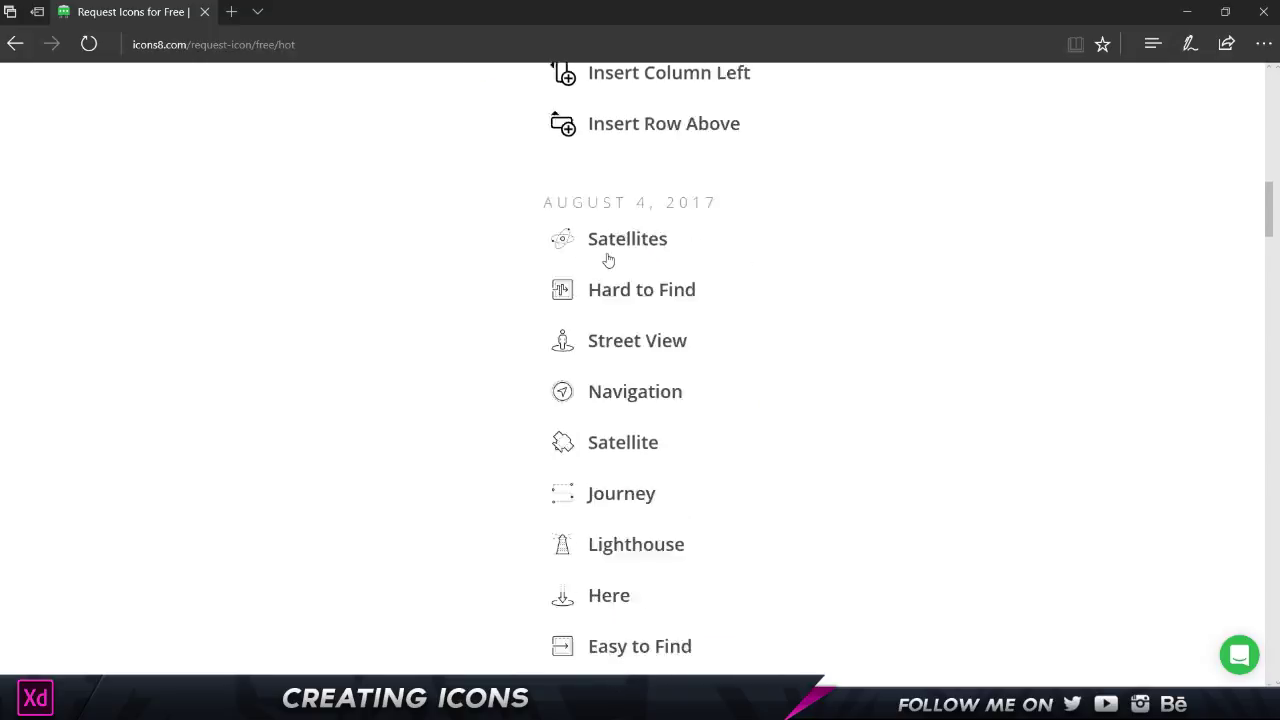
scroll(608, 260, "down", 2)
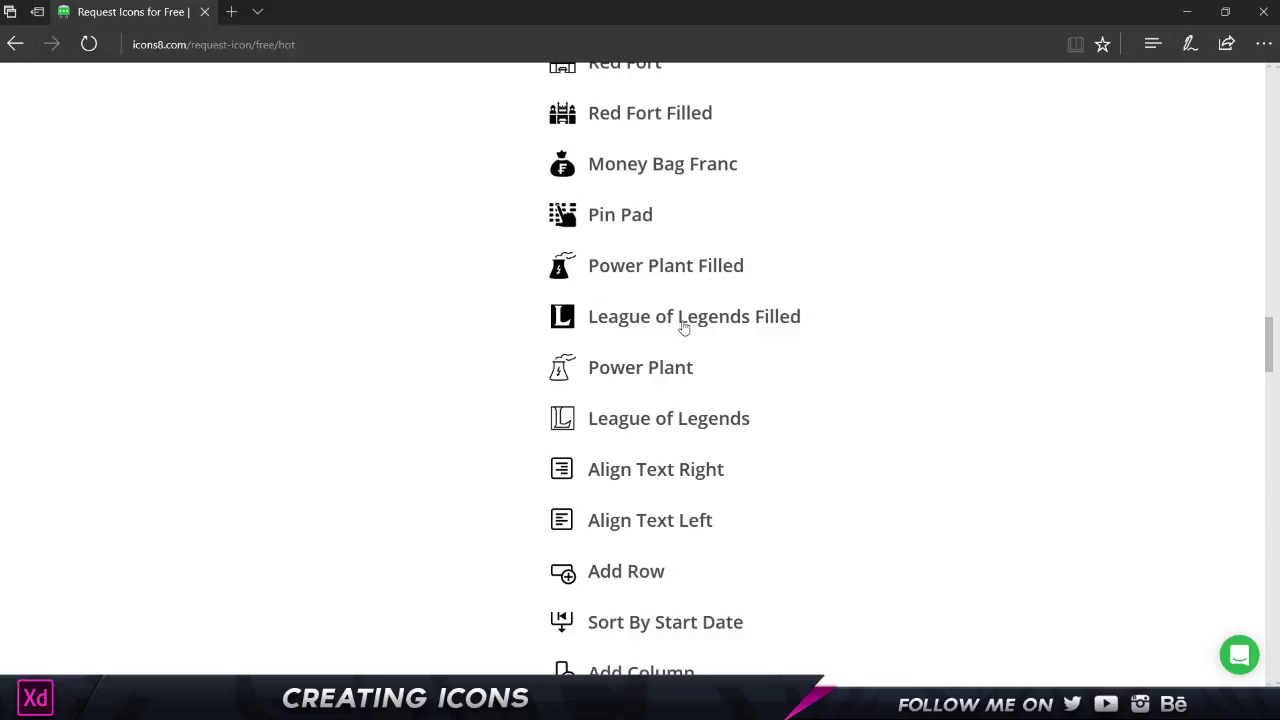
scroll(683, 328, "down", 10)
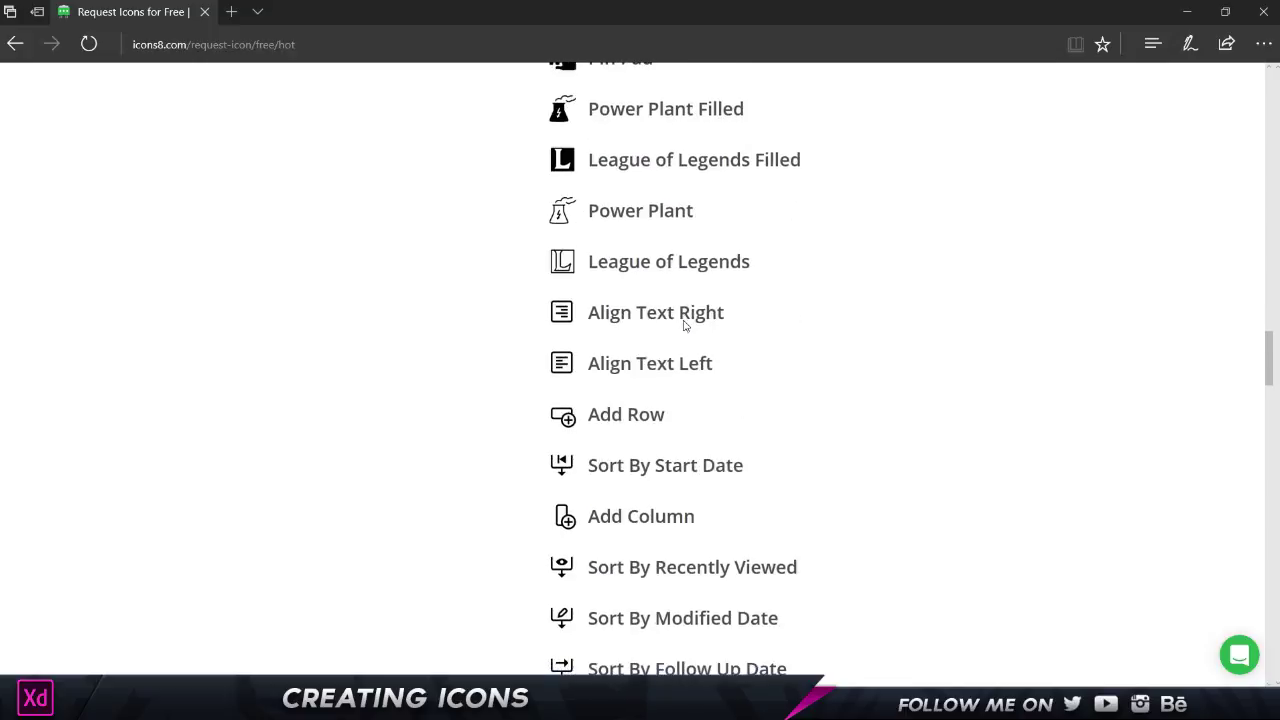
scroll(685, 331, "down", 15)
scroll(684, 327, "down", 4)
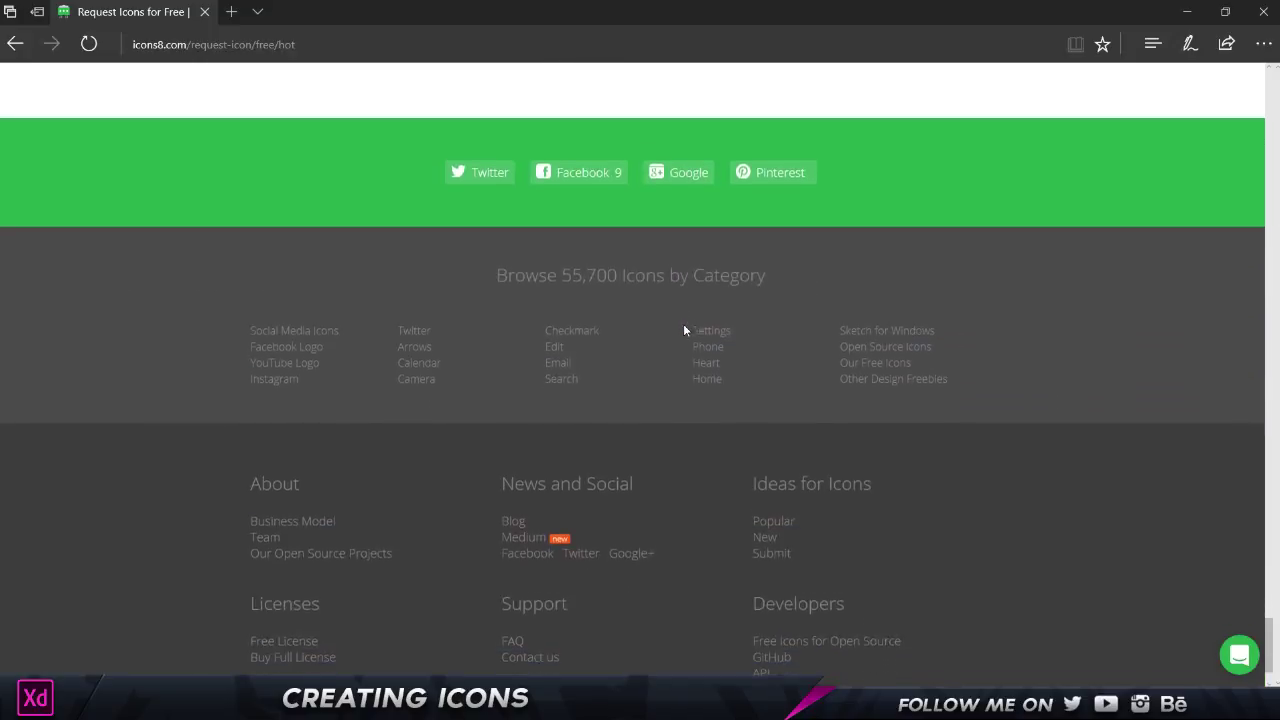
scroll(680, 330, "up", 20)
scroll(674, 333, "up", 20)
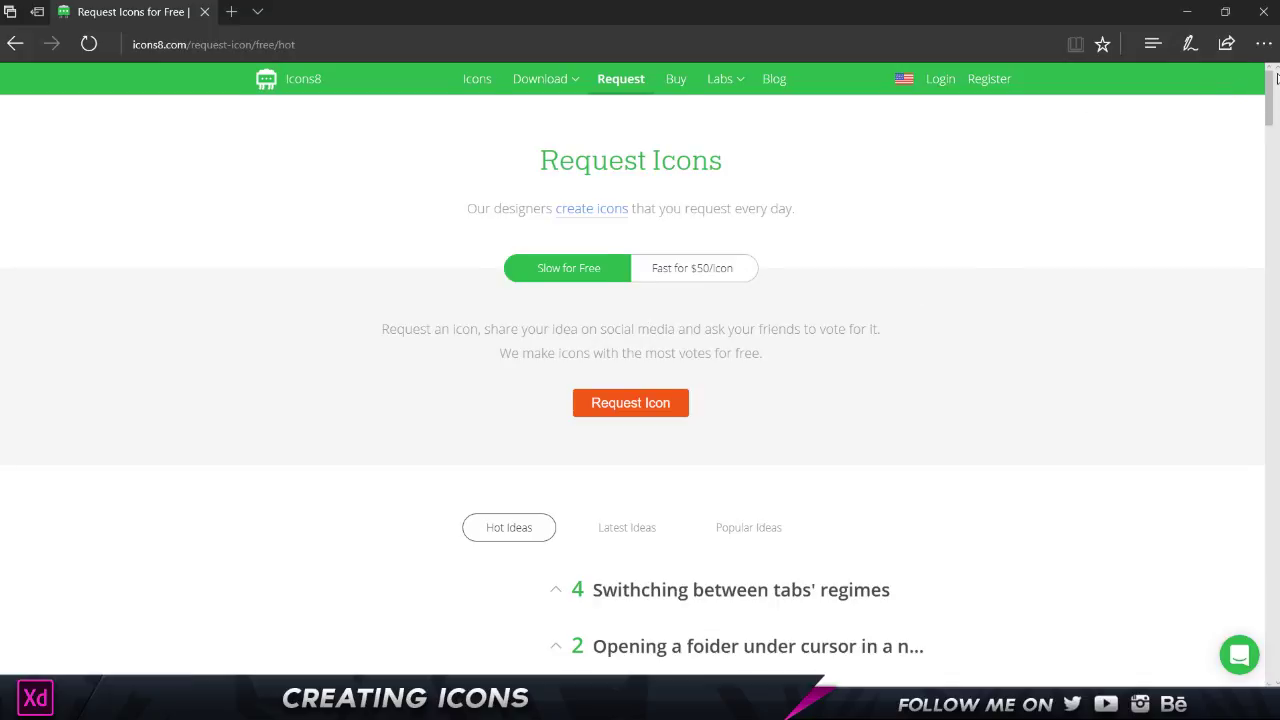
Step: Open the Icons8 pricing page showing the $19.90/month plan, and briefly check the support chat
left_click(683, 84)
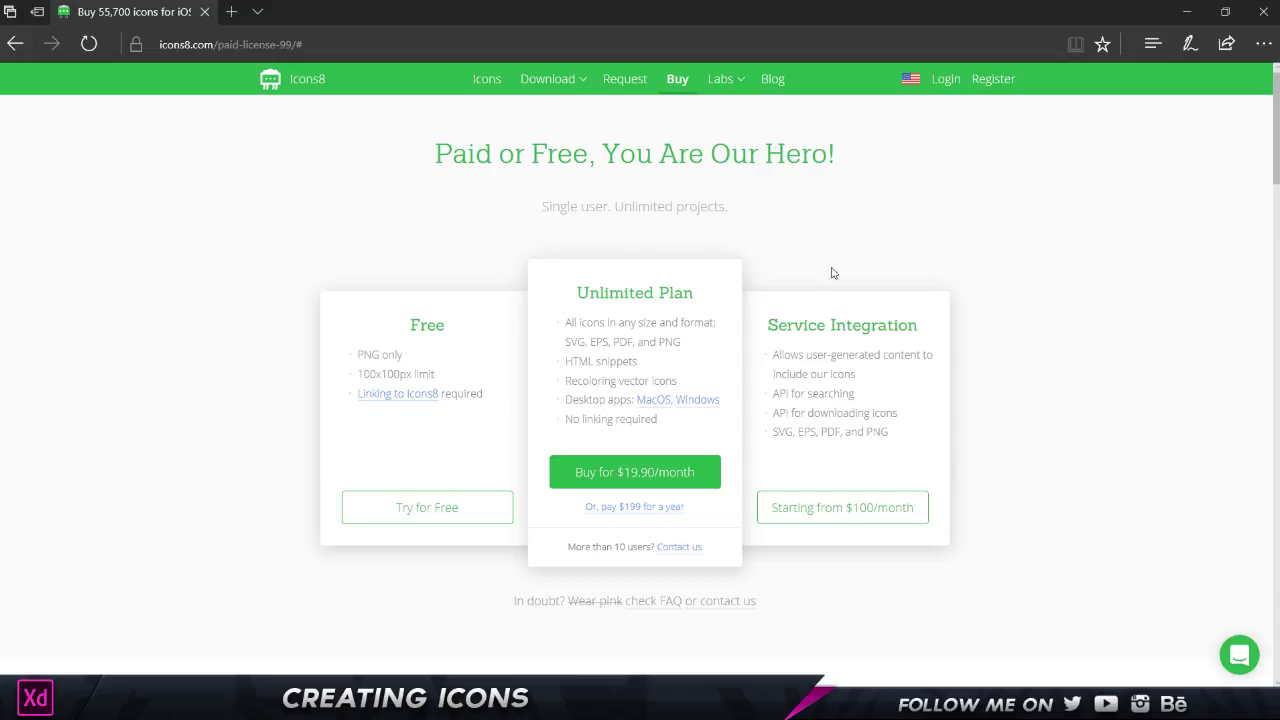
left_click(1240, 654)
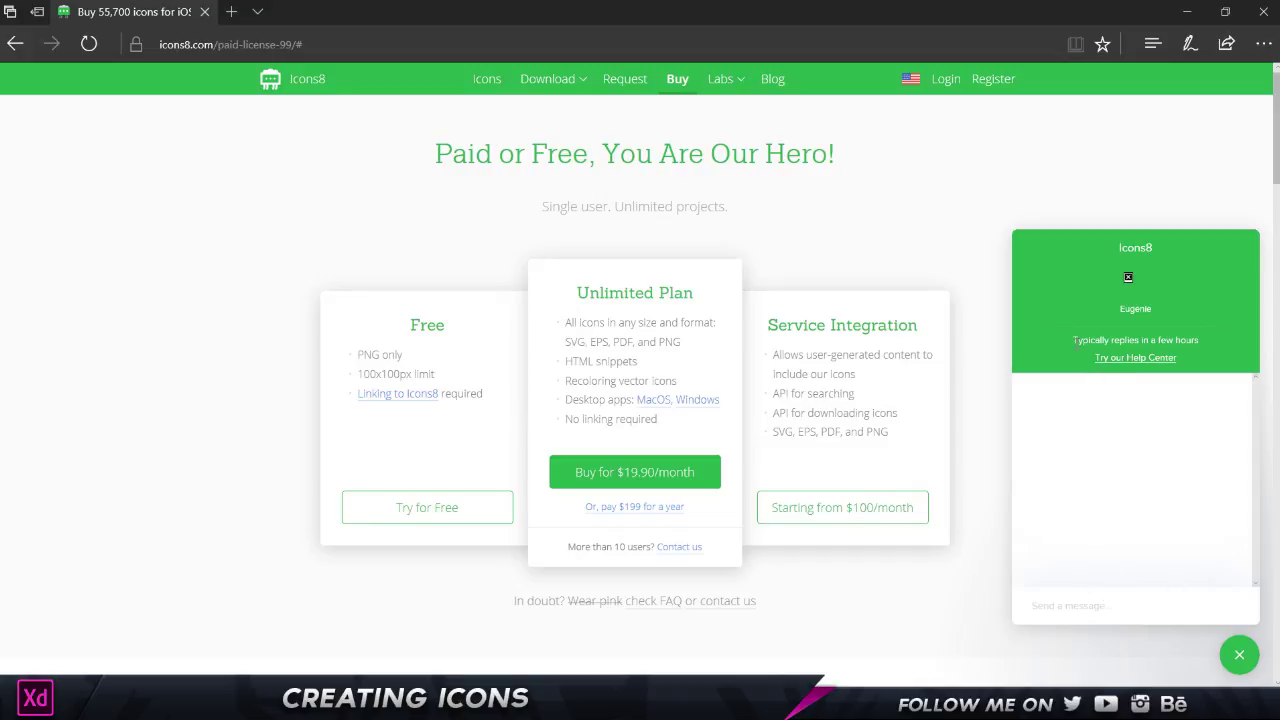
triple_click(1205, 352)
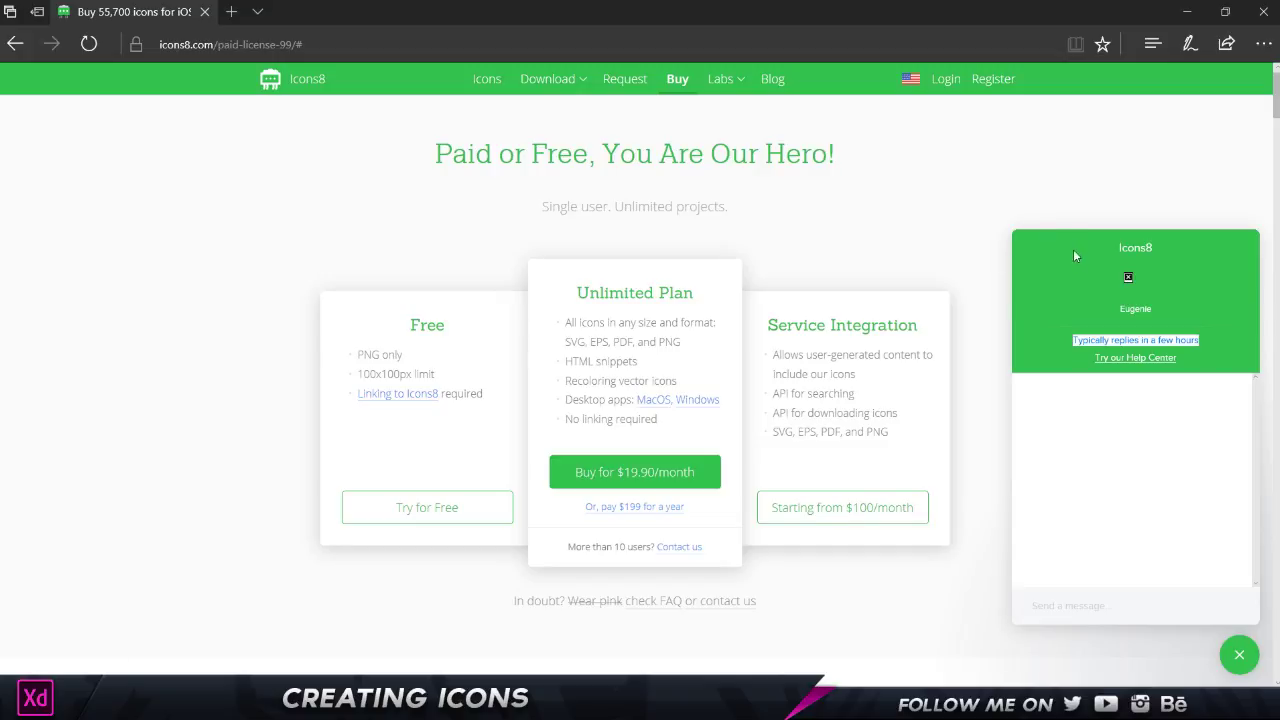
mouse_move(733, 82)
left_click(1245, 664)
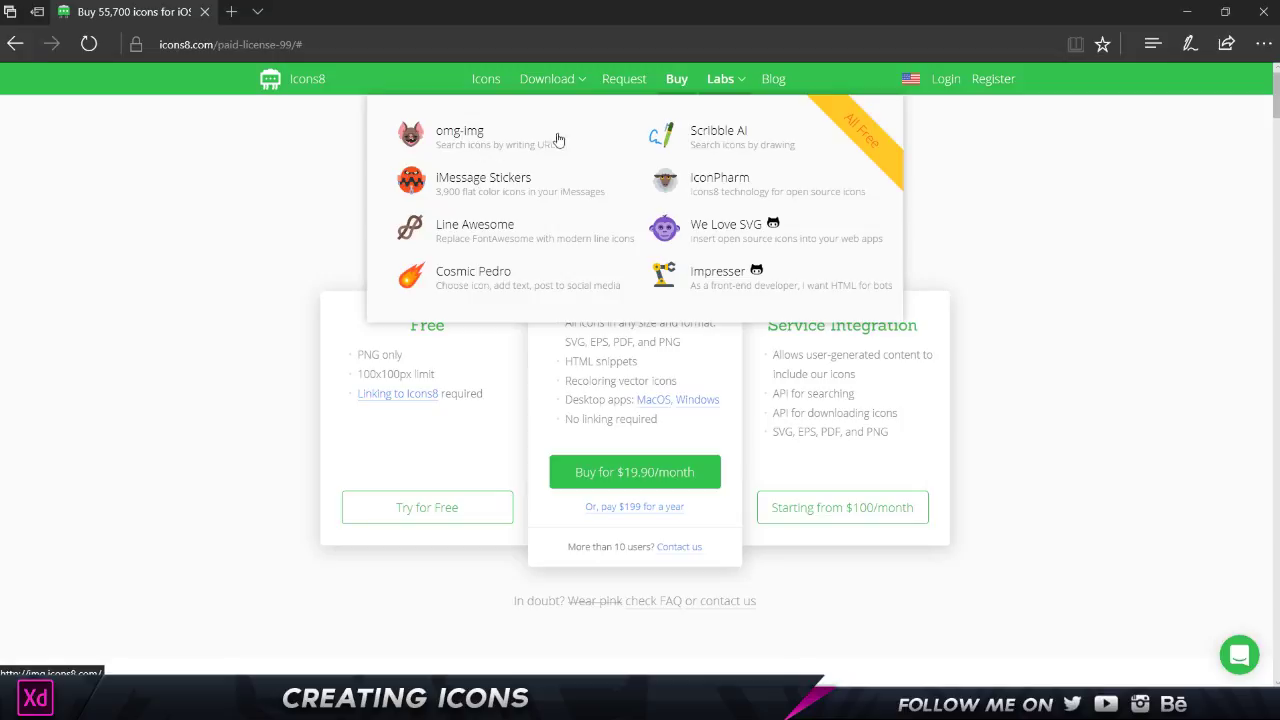
Step: Go to the Icons8 blog and scroll past the 'Typography Logo Design' feature and category-tagged articles
left_click(779, 79)
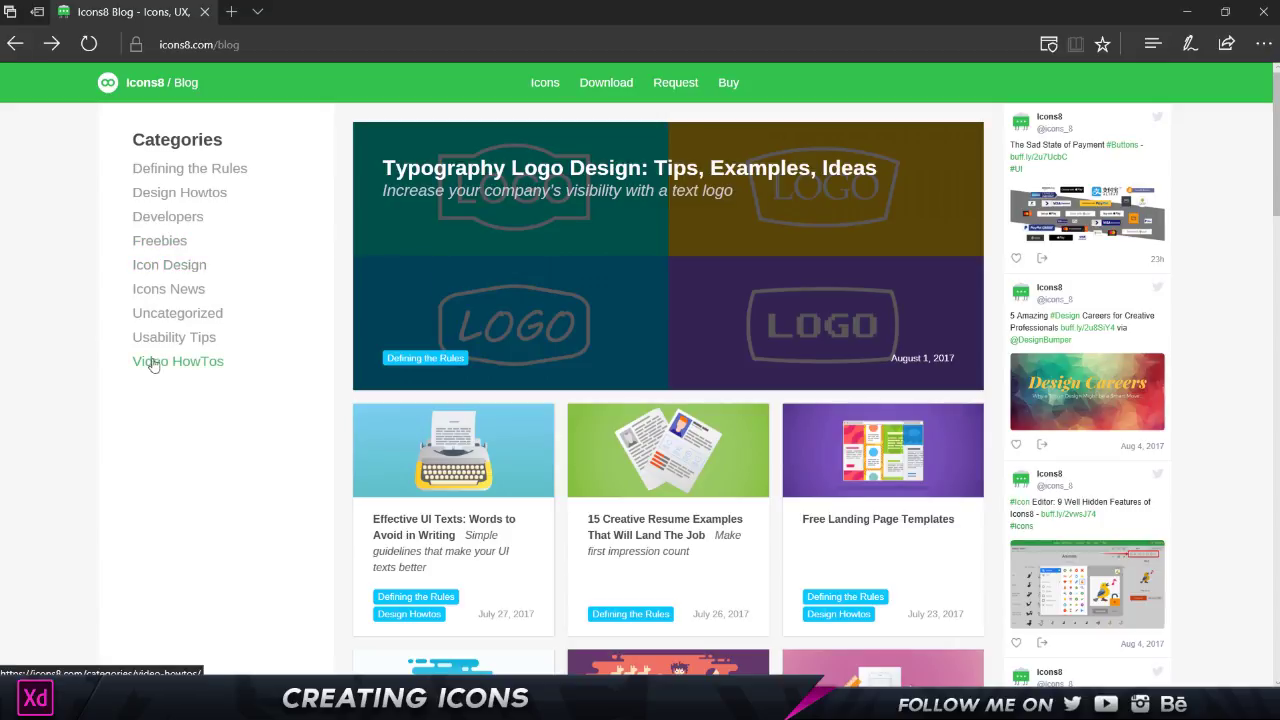
scroll(563, 298, "down", 5)
scroll(998, 292, "down", 5)
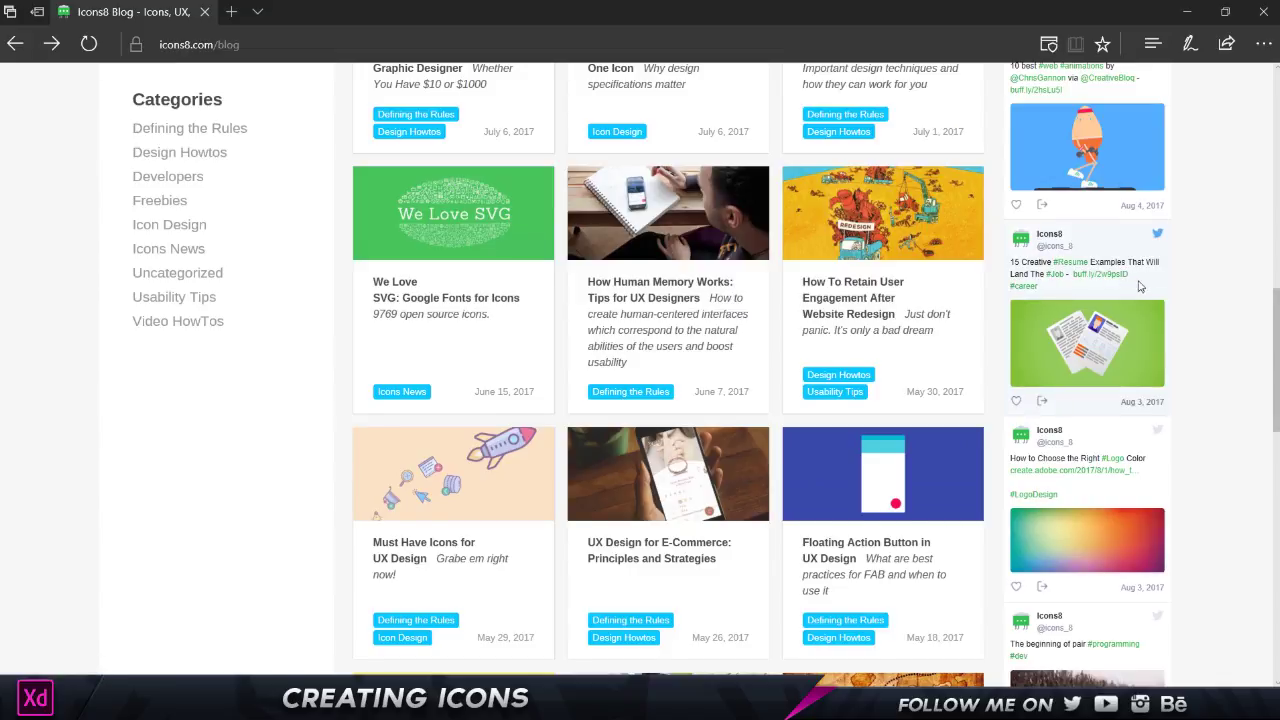
scroll(995, 290, "down", 3)
scroll(994, 234, "down", 3)
scroll(995, 232, "up", 6)
scroll(994, 232, "up", 10)
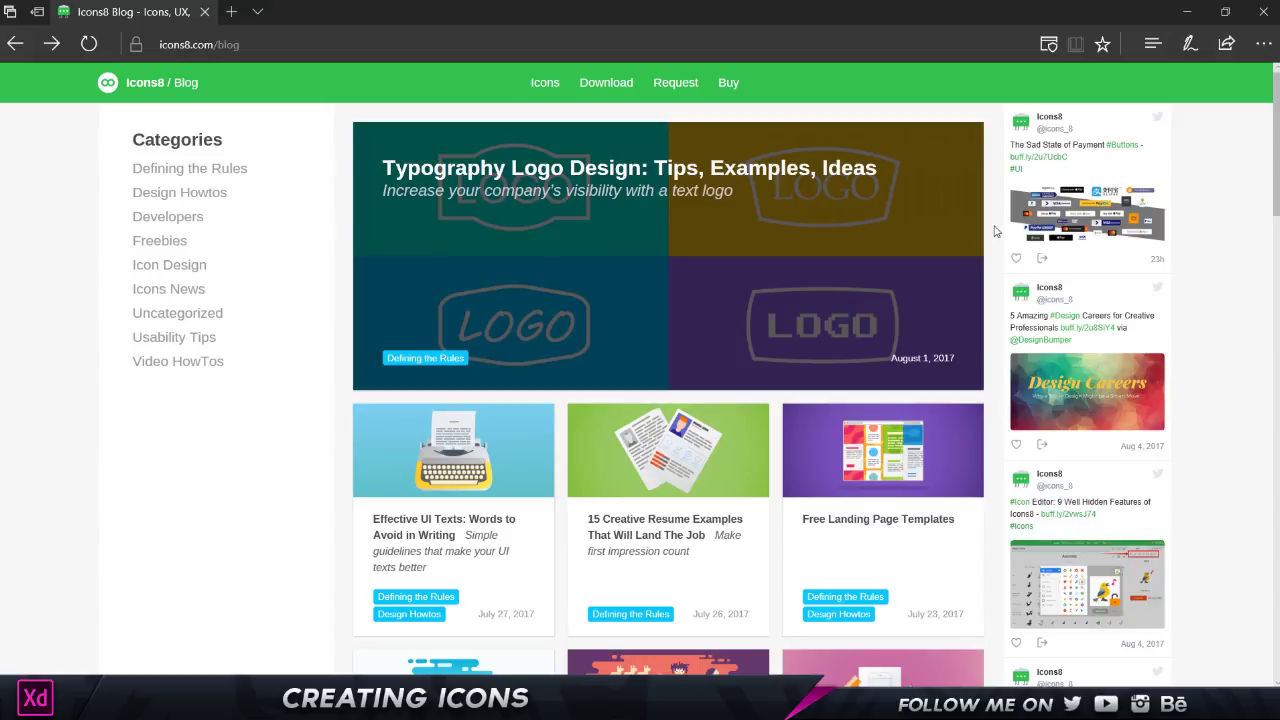
Step: Bring up the Icons8 app beside Adobe XD, confirm SVG 24 format, and show the Material Maps category
key("alt+Tab")
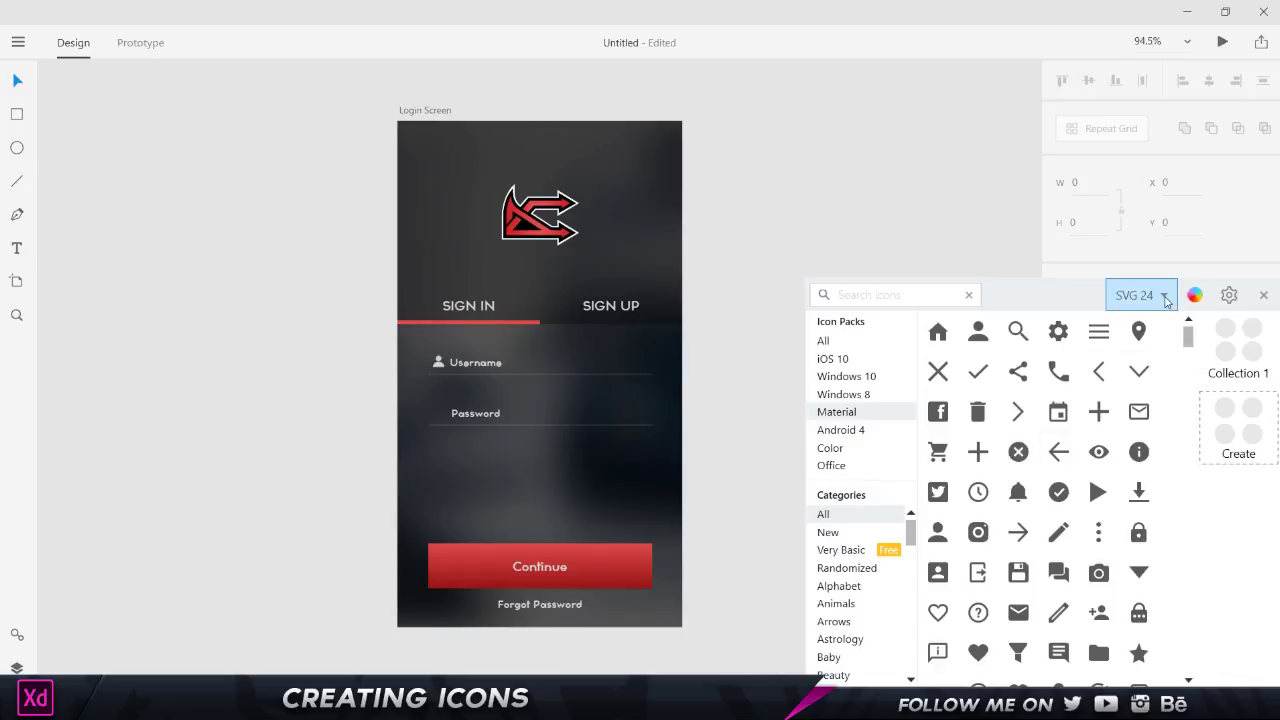
left_click(1160, 296)
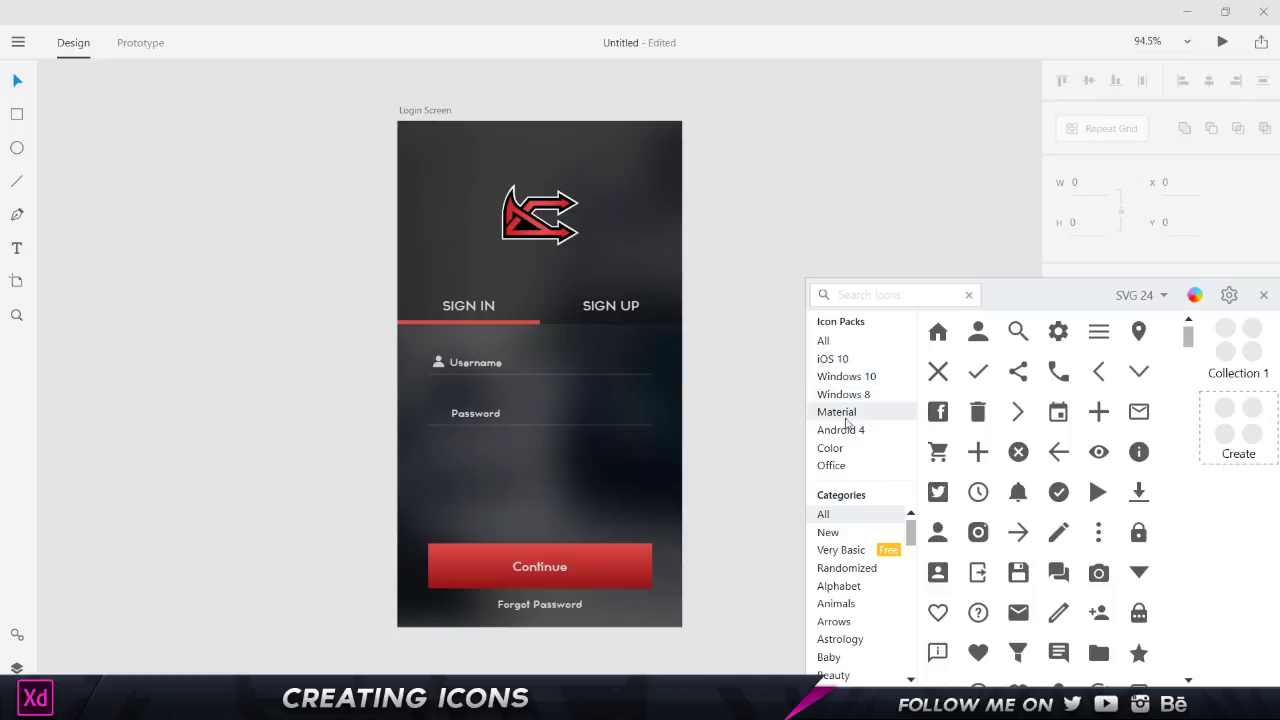
scroll(845, 560, "down", 5)
scroll(845, 545, "up", 5)
scroll(845, 538, "down", 5)
scroll(845, 545, "down", 5)
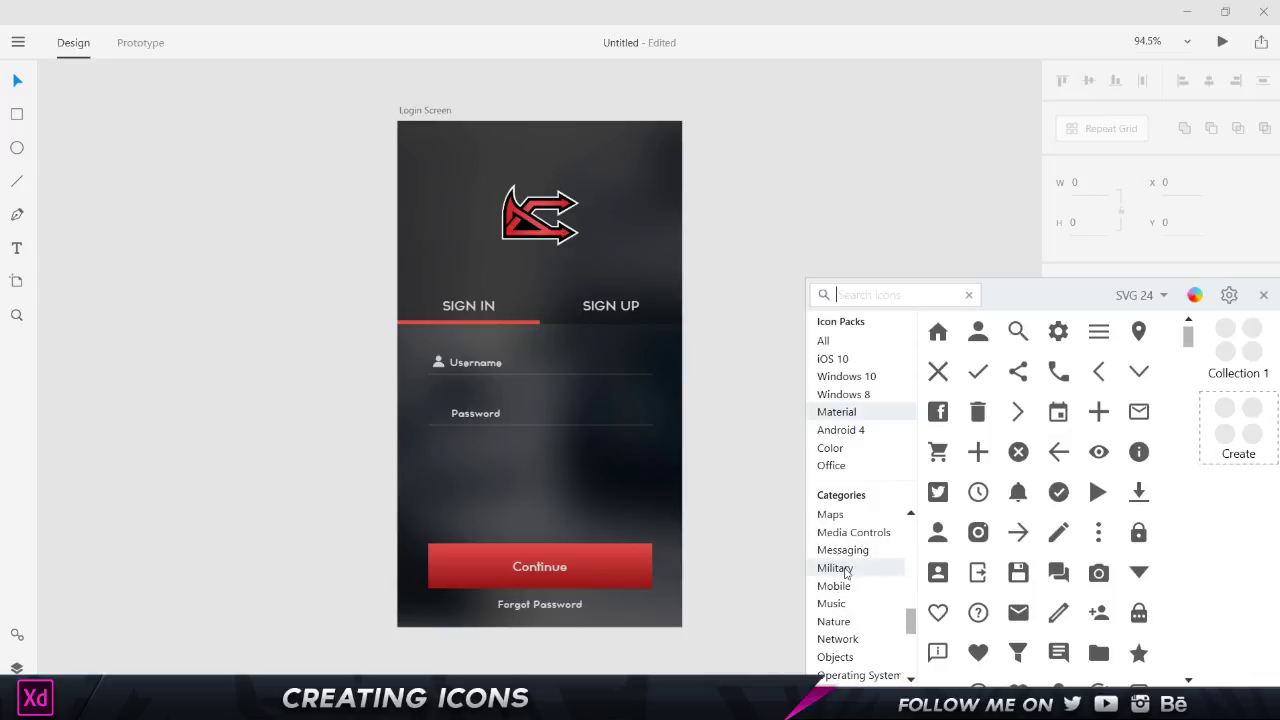
left_click(880, 512)
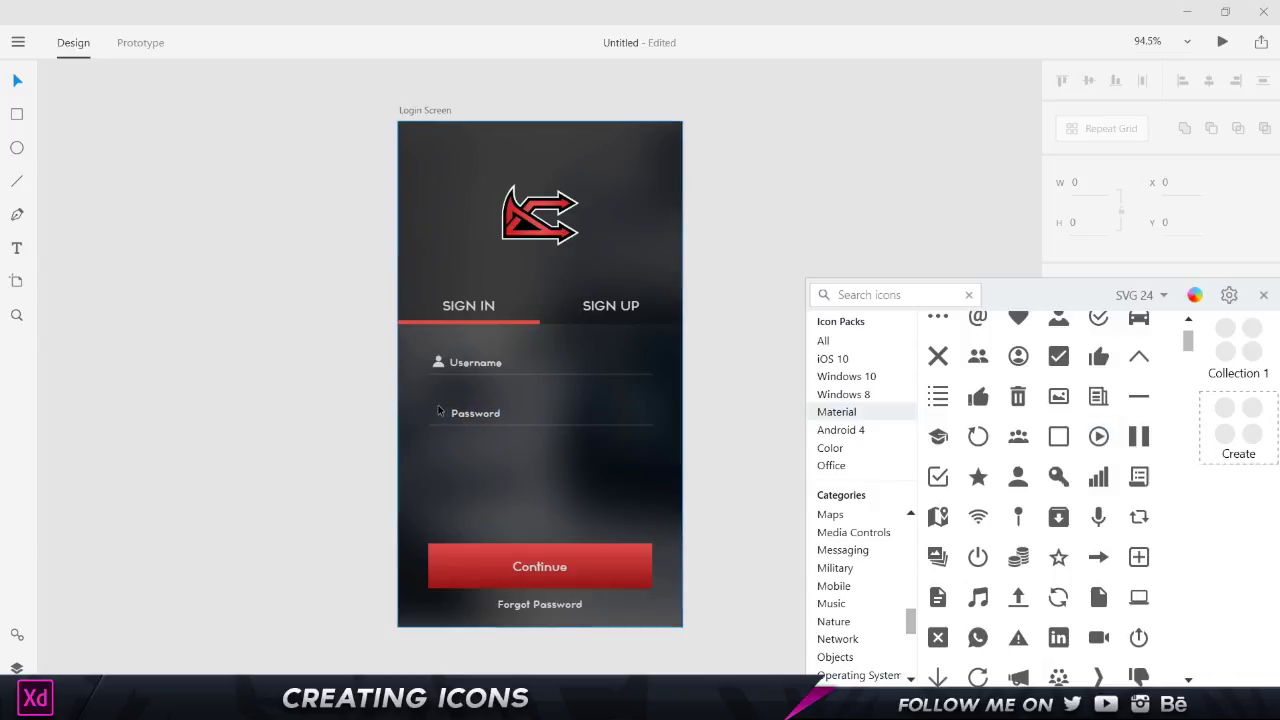
Step: Search Icons8 for 'lock' and show icons similar to the first solid lock result
left_click(875, 297)
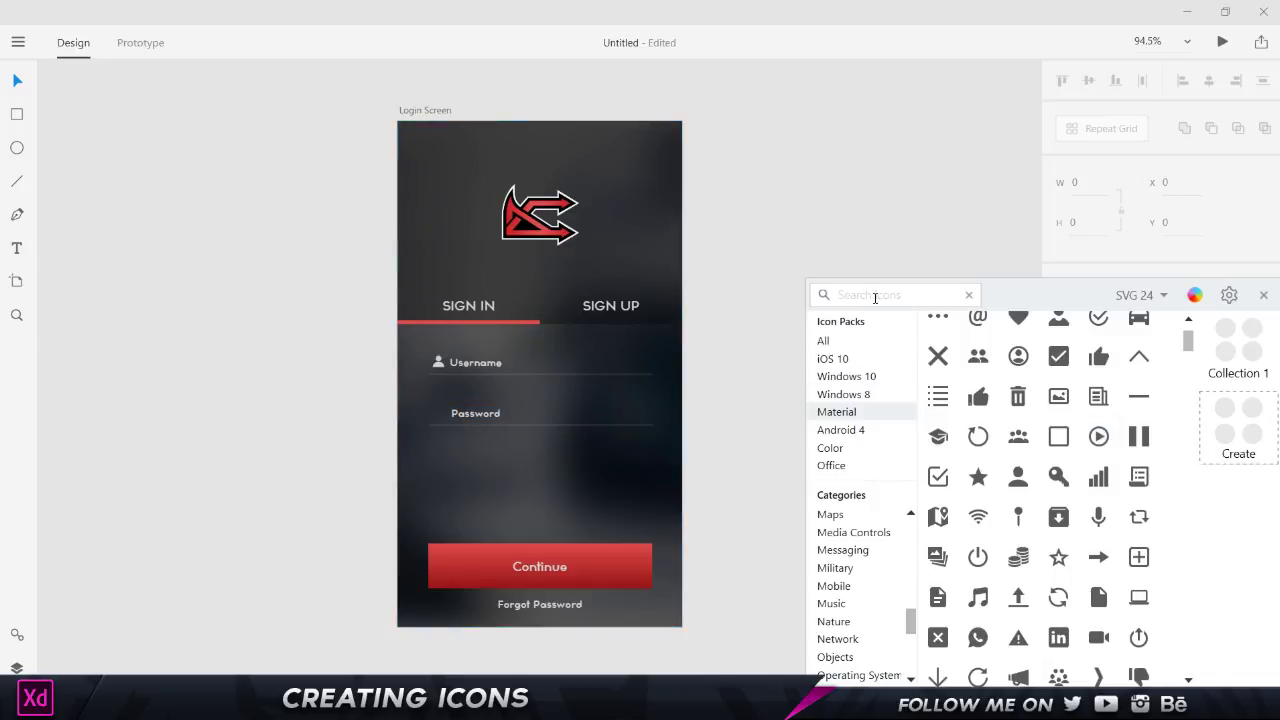
type("lock")
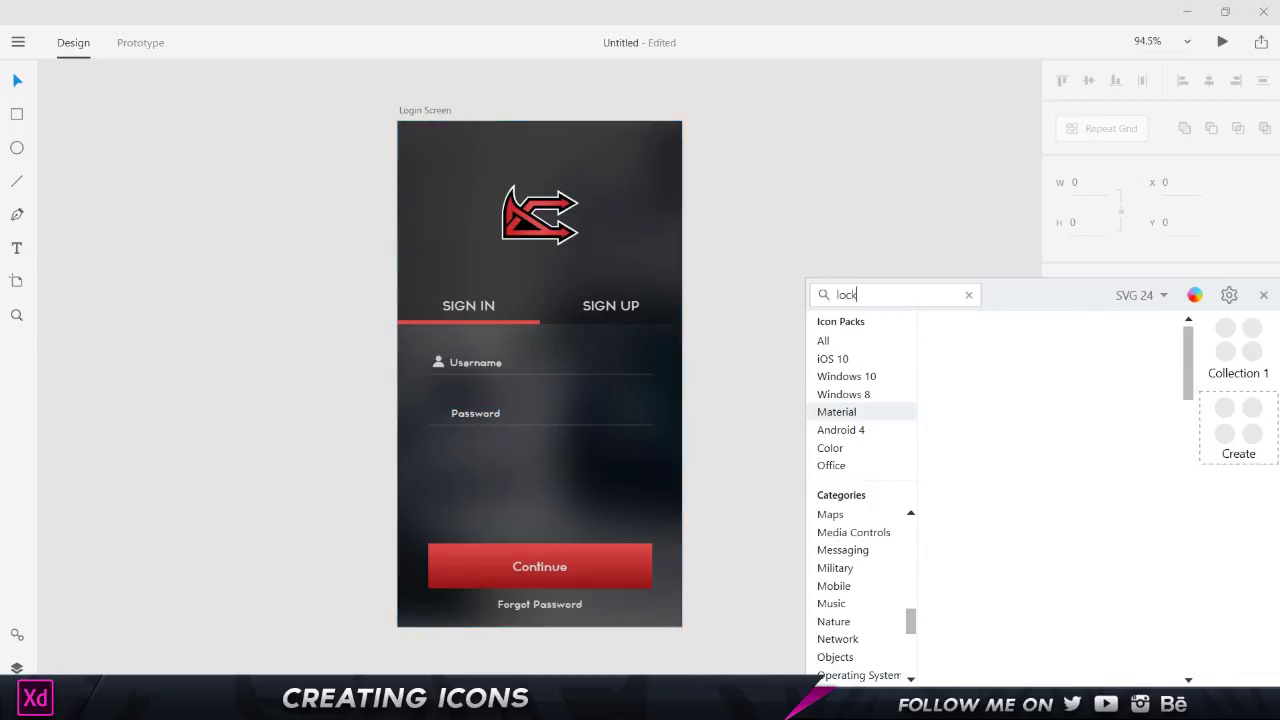
scroll(1060, 380, "down", 10)
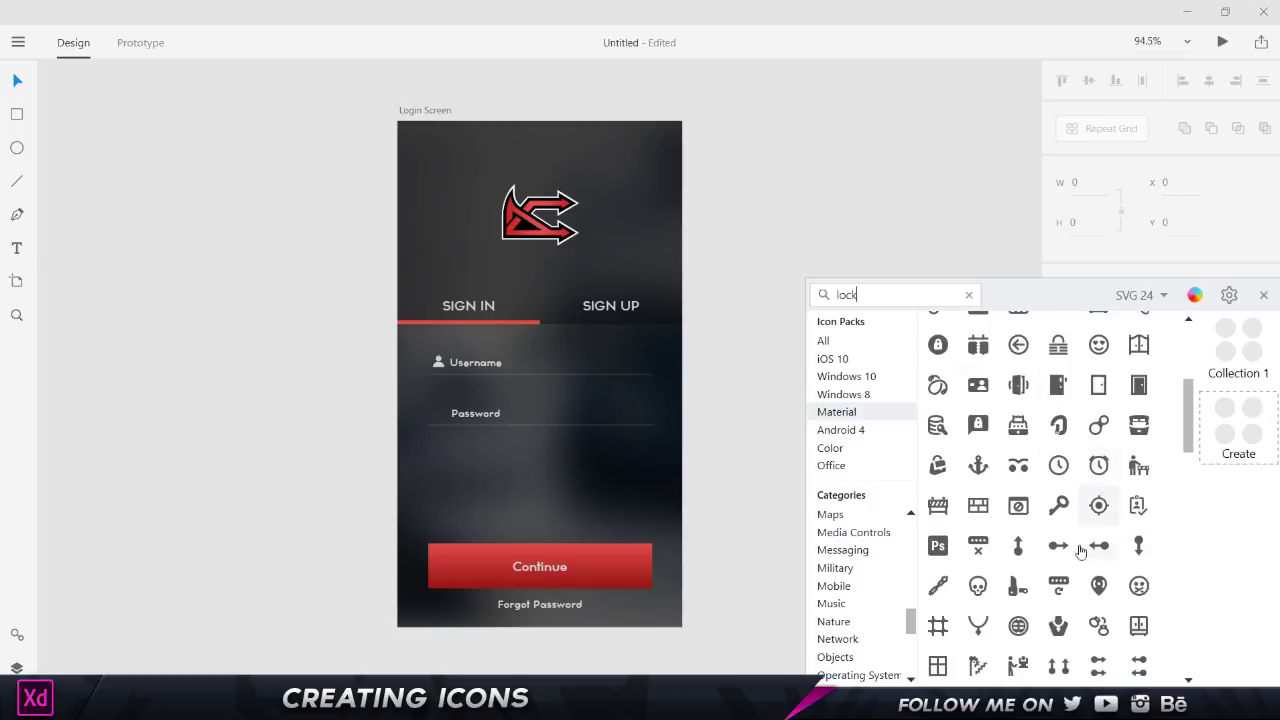
scroll(1080, 580, "up", 10)
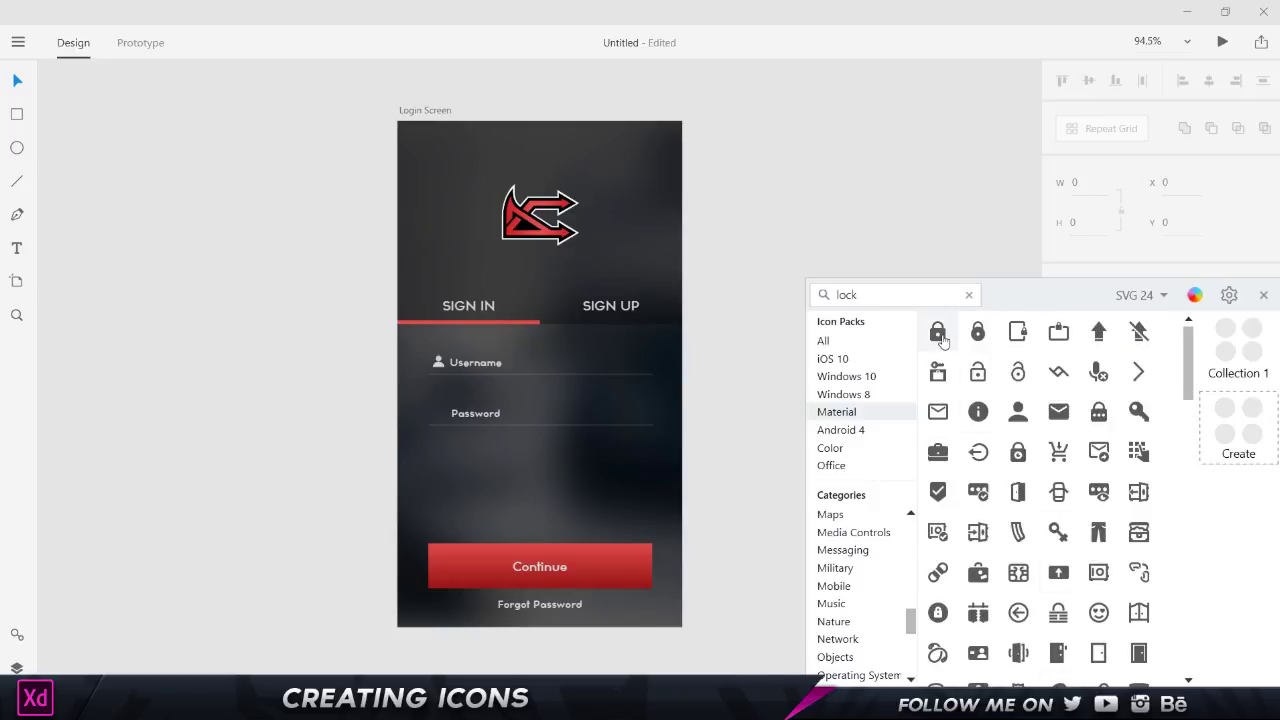
right_click(943, 341)
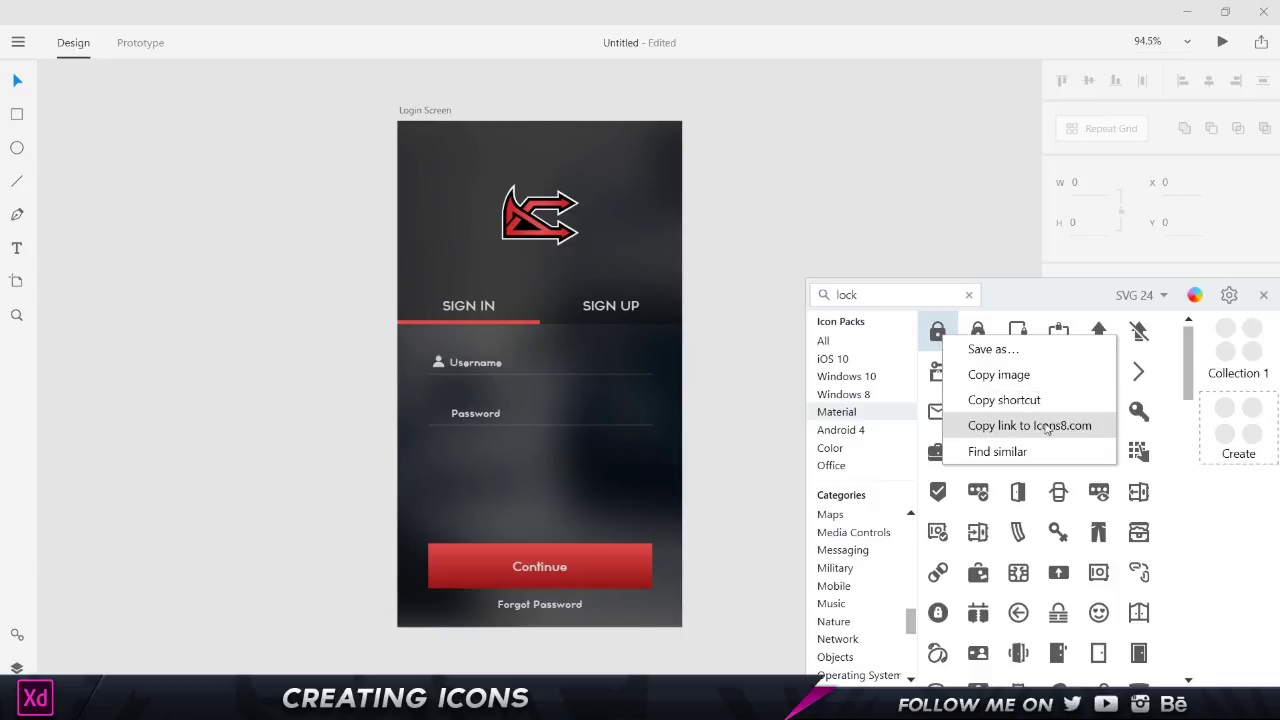
left_click(985, 451)
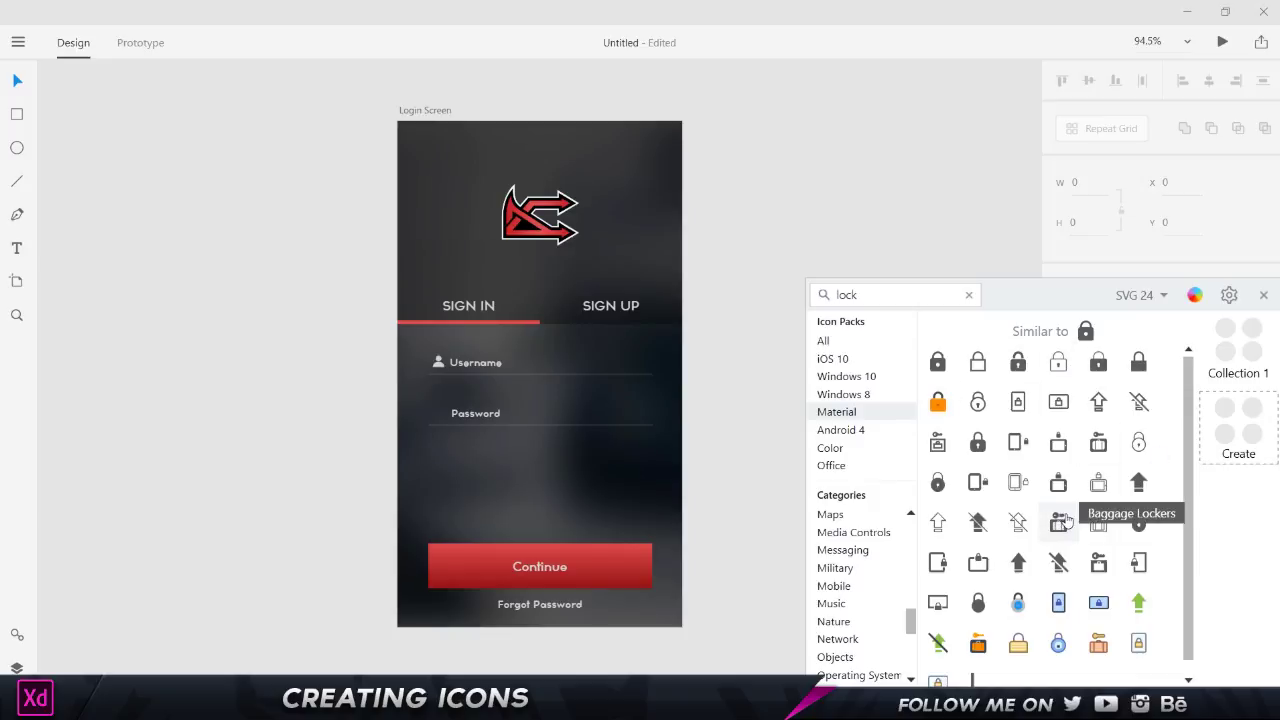
Step: Copy the Lock icon from the similar-icons grid
scroll(1081, 560, "down", 1)
scroll(1081, 560, "up", 1)
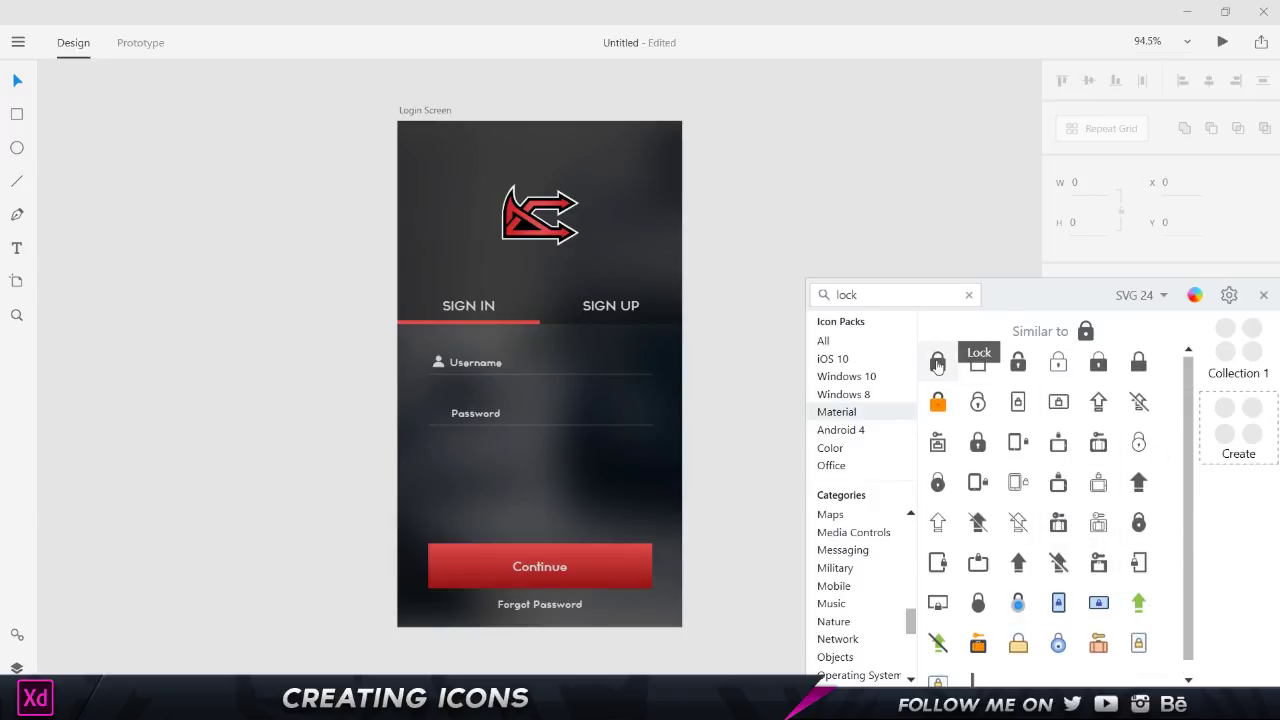
right_click(937, 362)
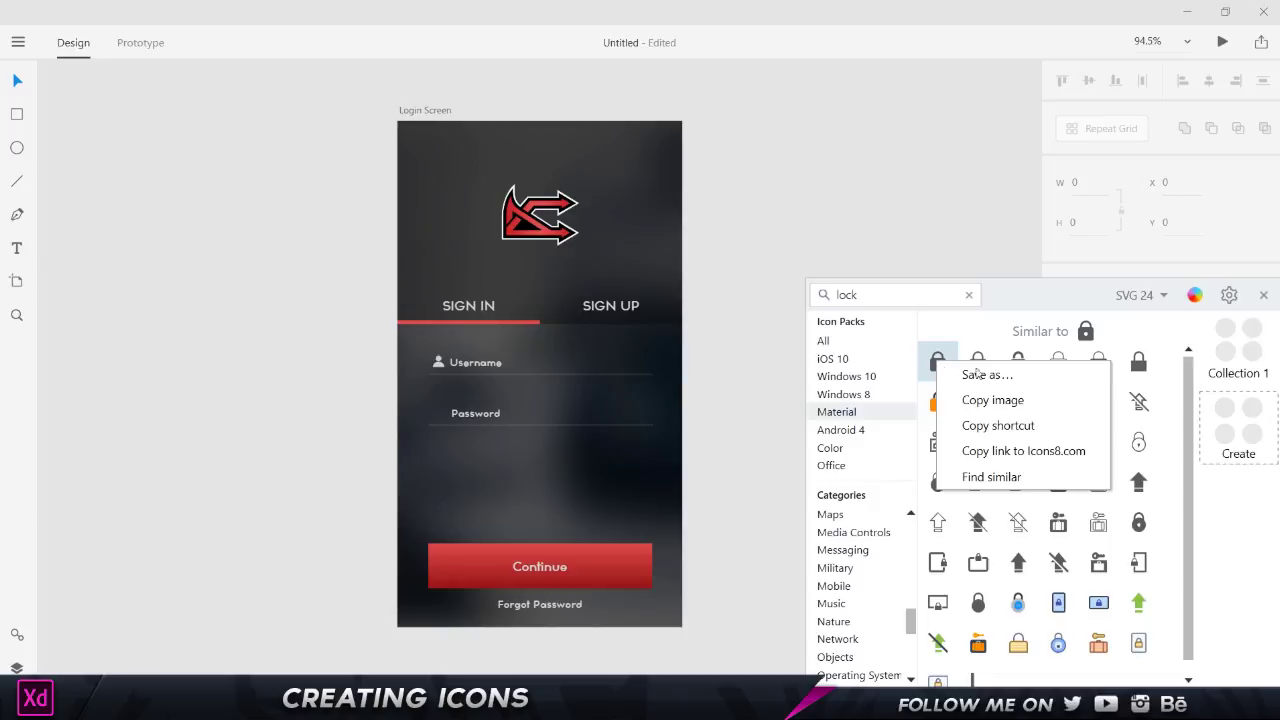
left_click(1018, 425)
Step: Paste the copied lock onto the artboard and move it left of the Password label
right_click(240, 252)
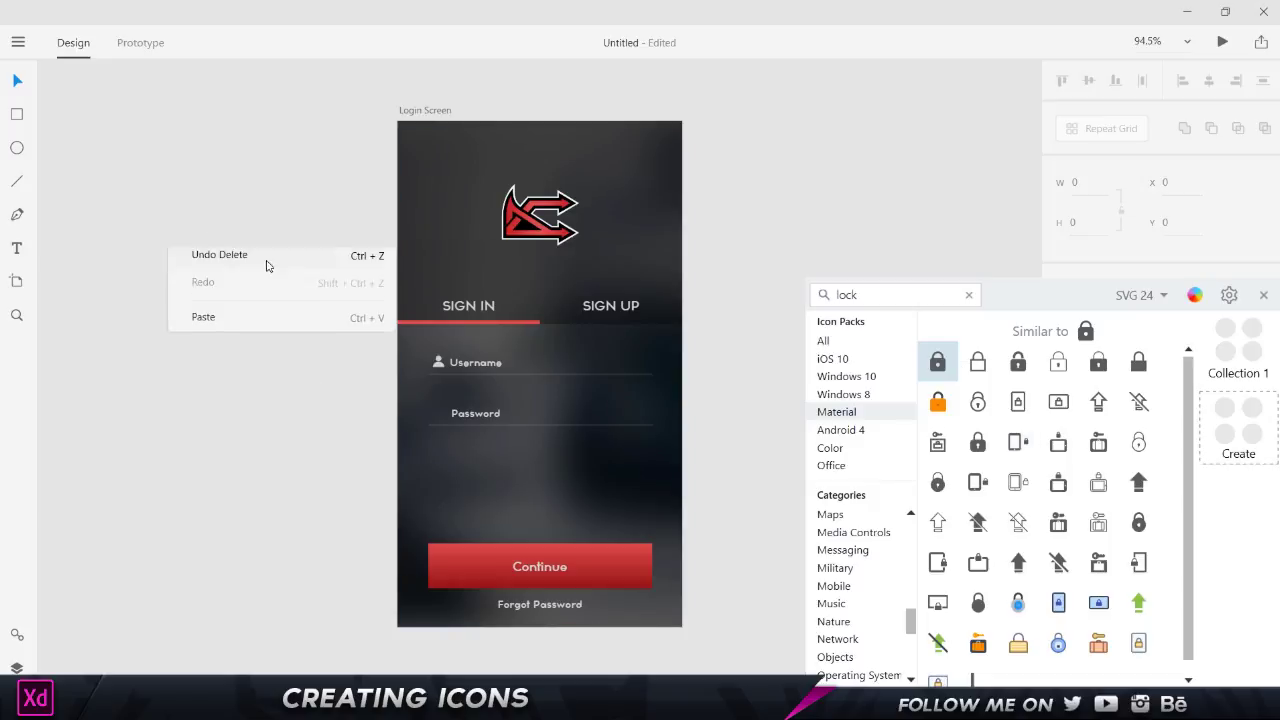
left_click(245, 322)
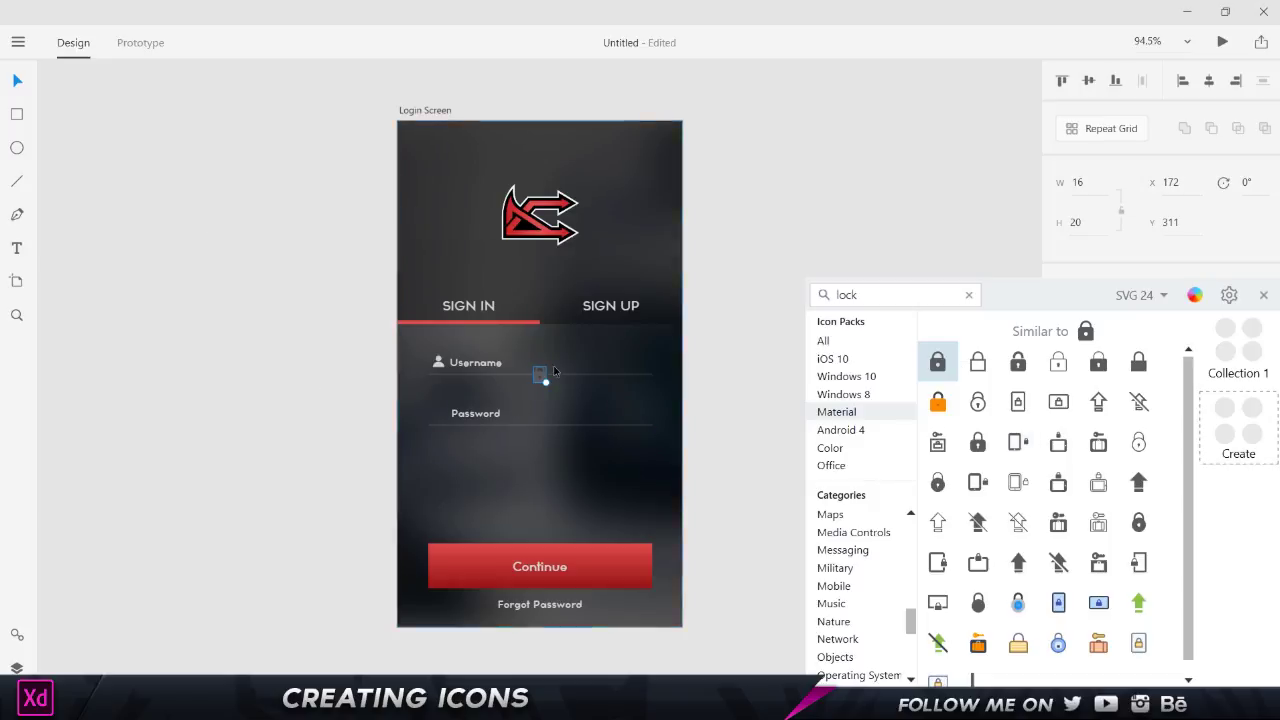
scroll(517, 380, "up", 3)
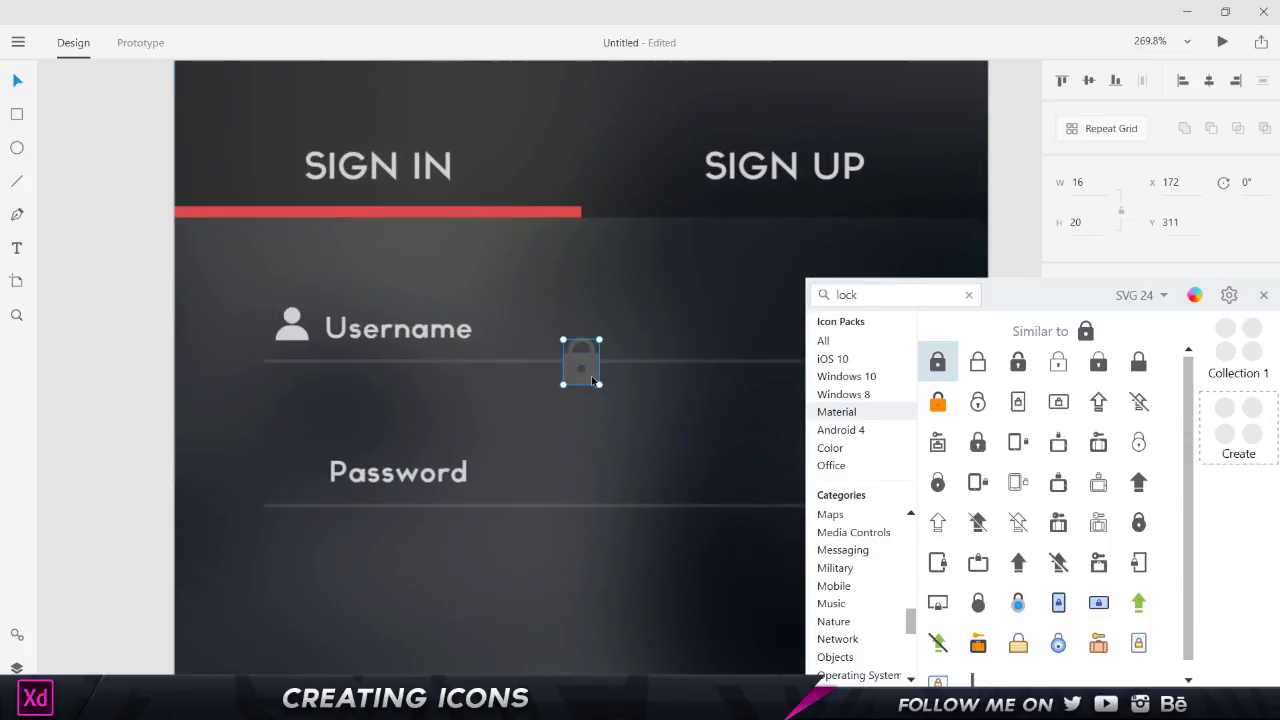
left_click(1263, 295)
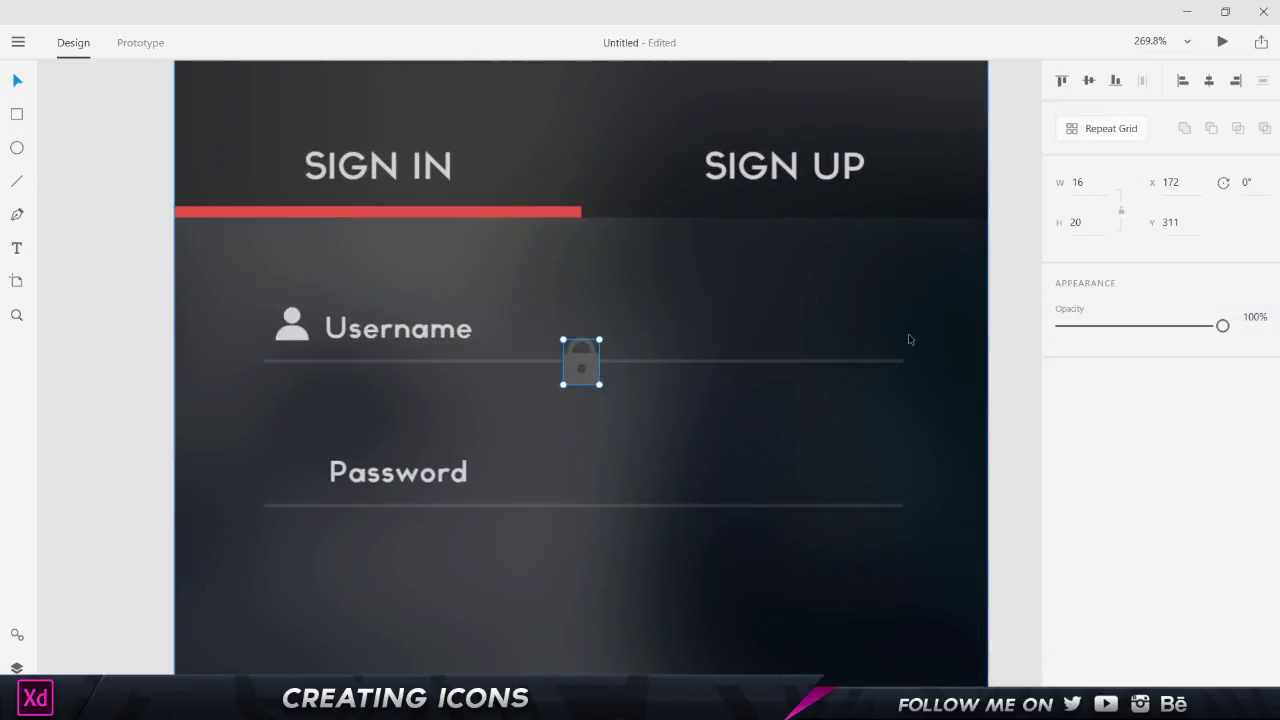
left_click_drag(586, 363, 302, 466)
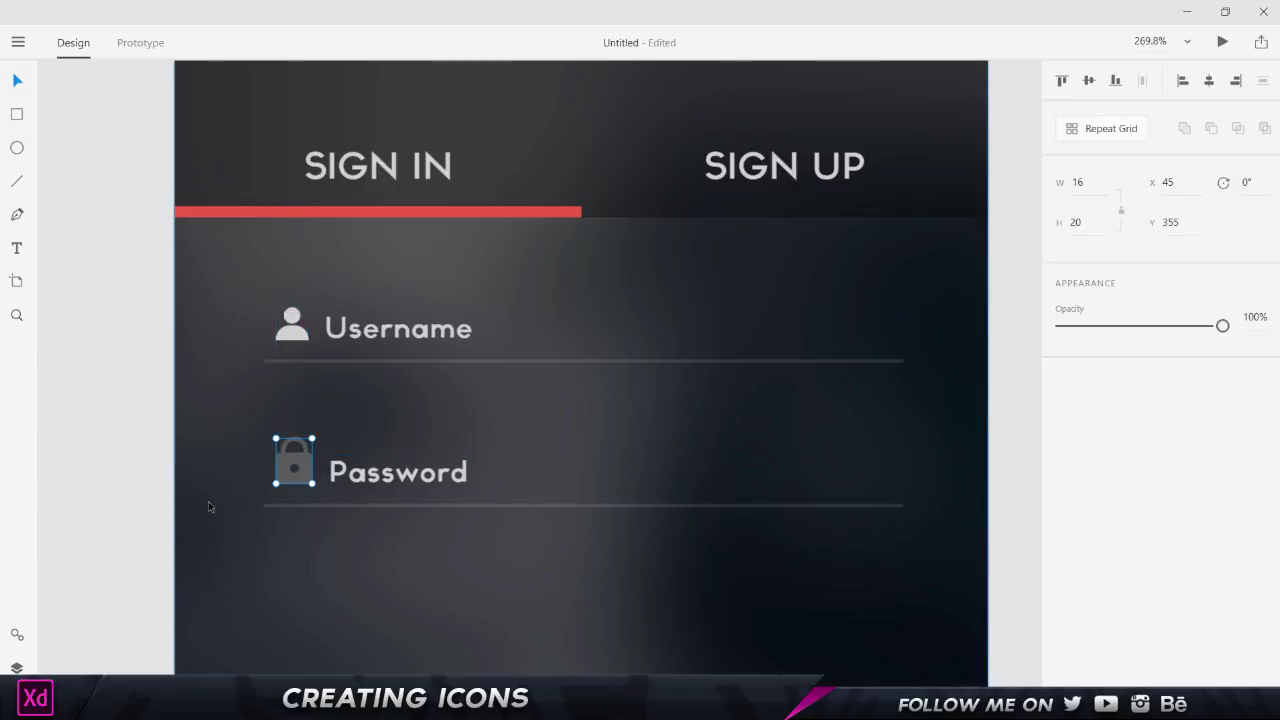
Step: Ungroup the lock and give its shackle ring a light grey #D2D2D2 outline
right_click(305, 463)
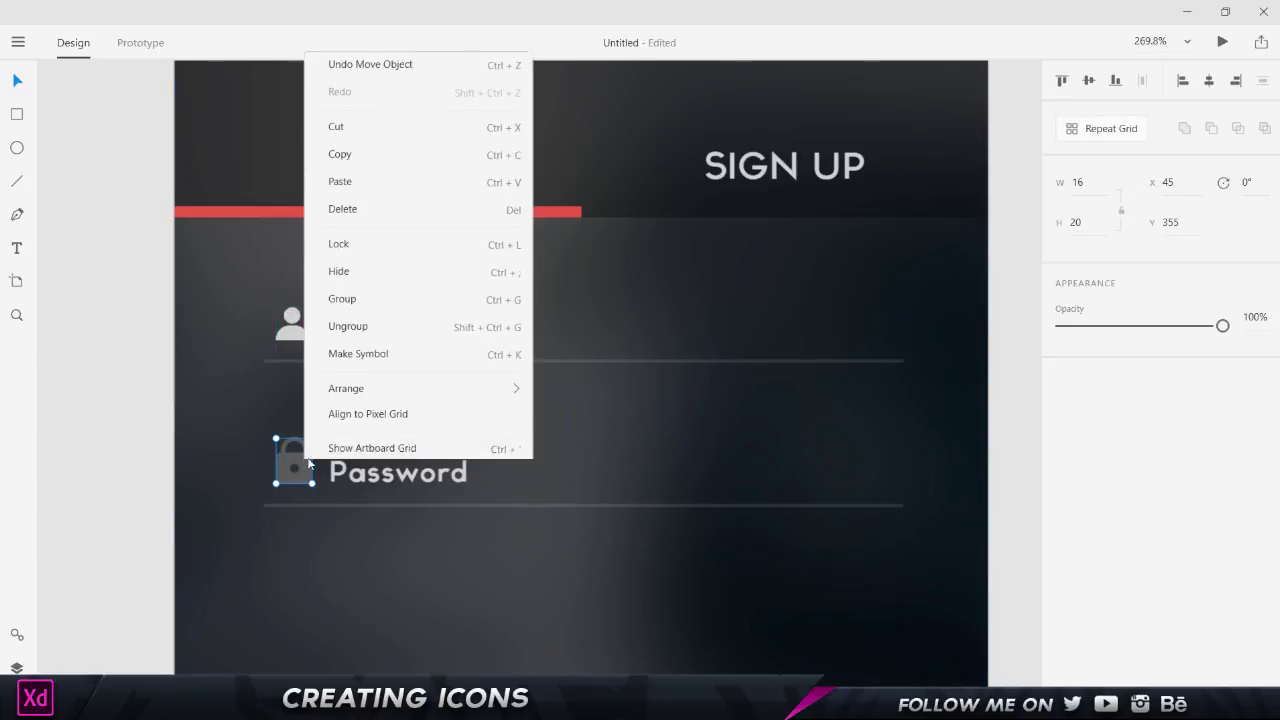
left_click(367, 332)
left_click(160, 376)
left_click(304, 458)
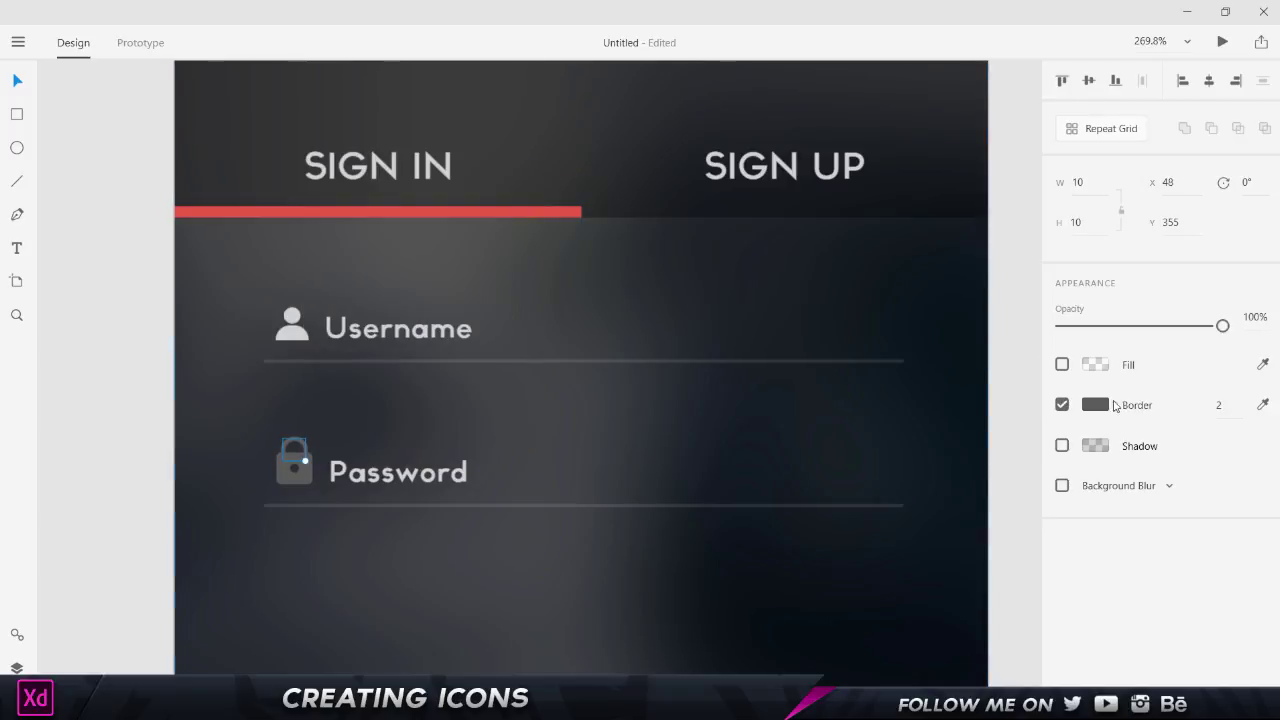
left_click(1097, 405)
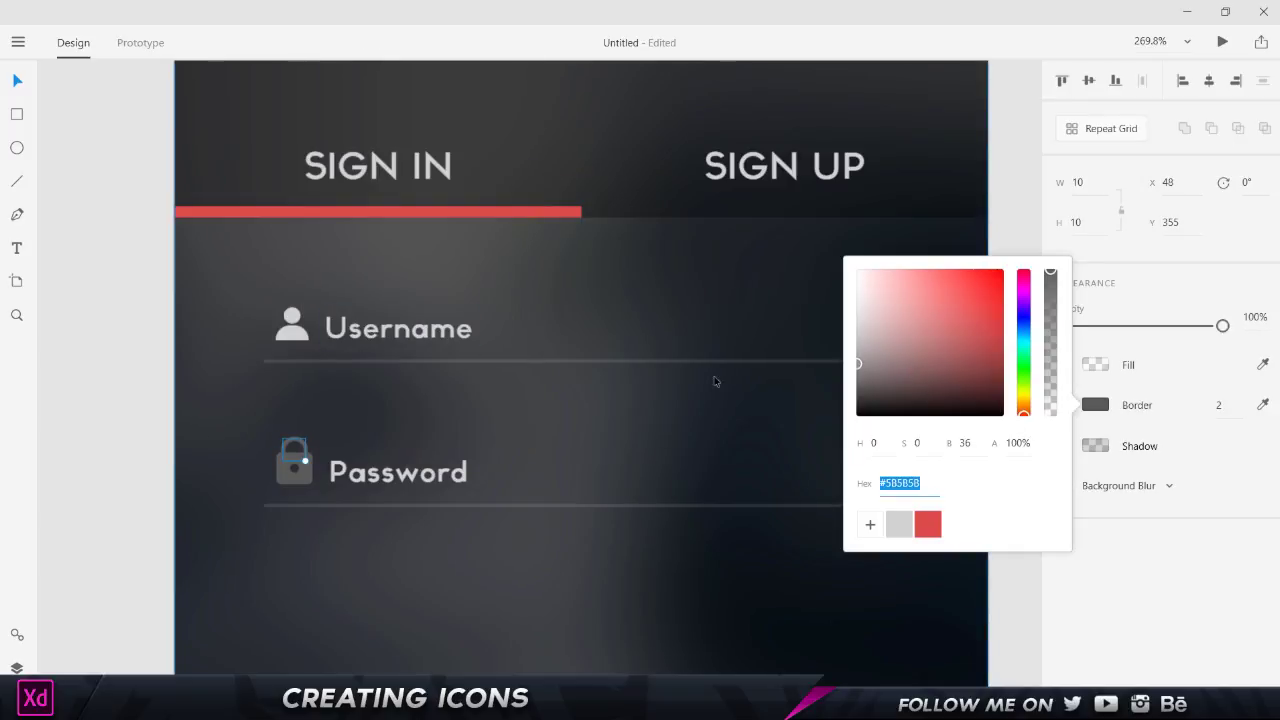
left_click(900, 523)
key("Escape")
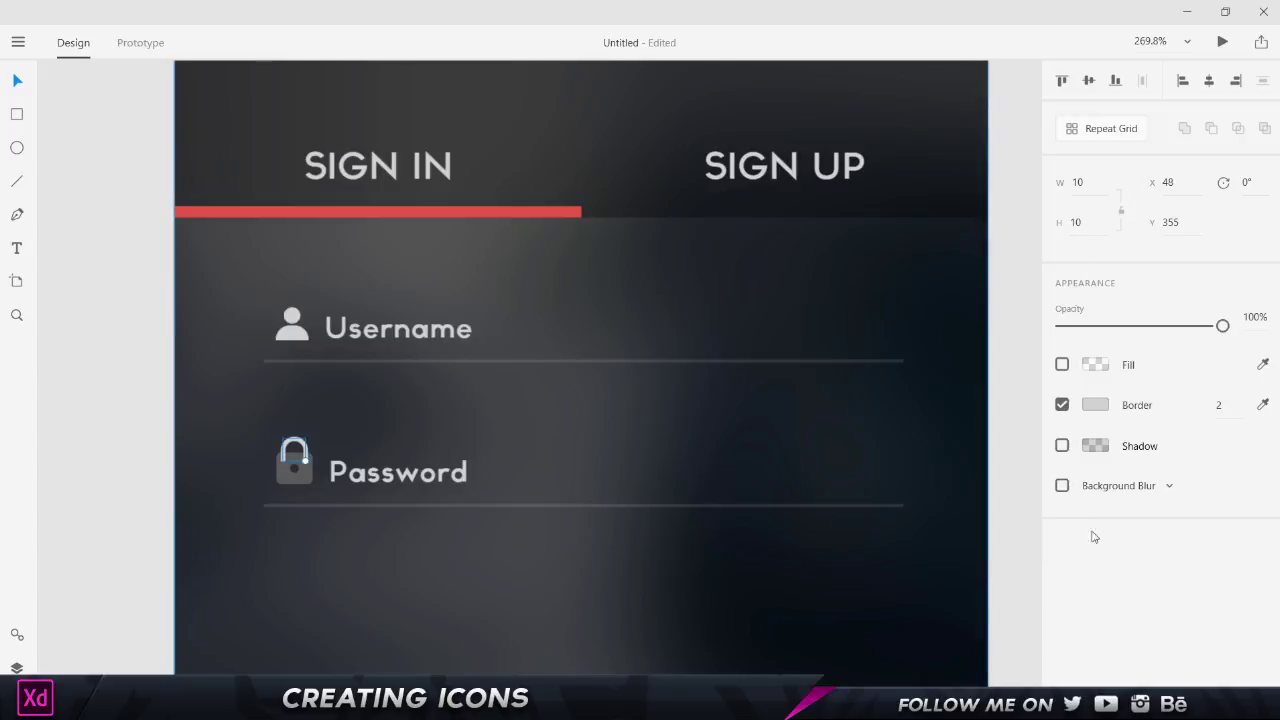
Step: Set the lock body's outline to #D2D2D2, remove its border, and lighten its fill
left_click(306, 484)
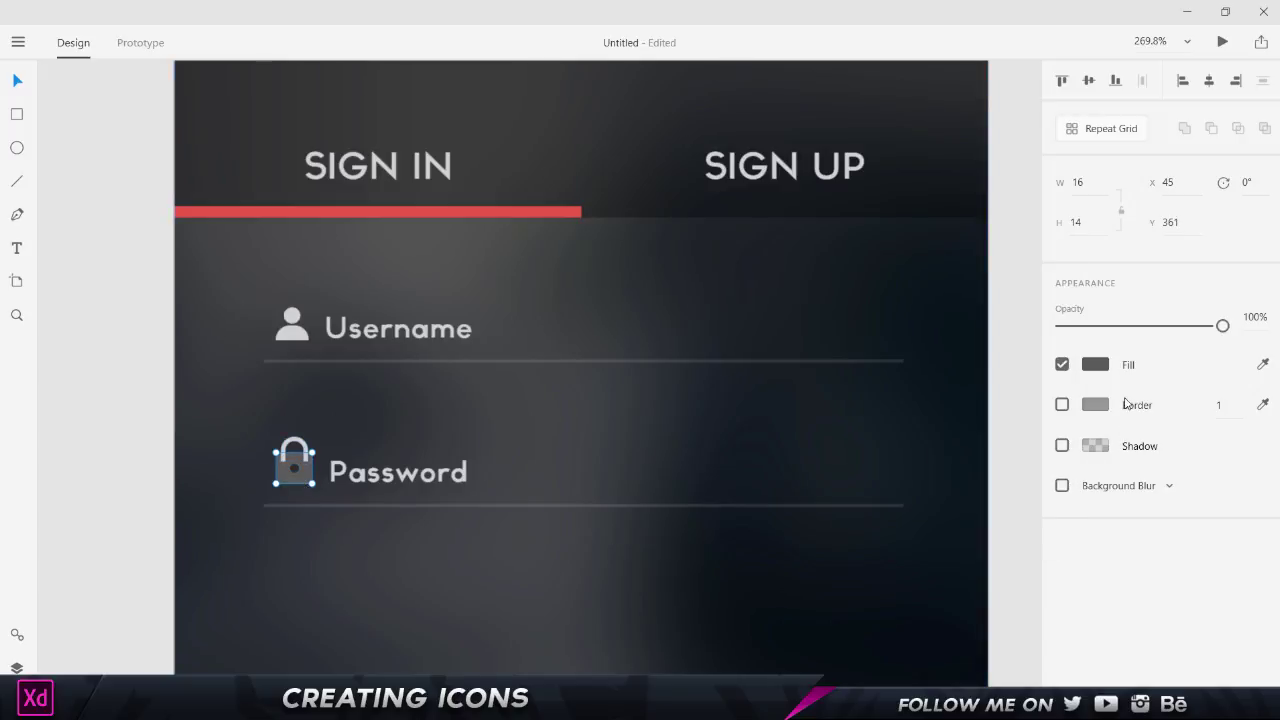
left_click(1097, 410)
left_click(899, 524)
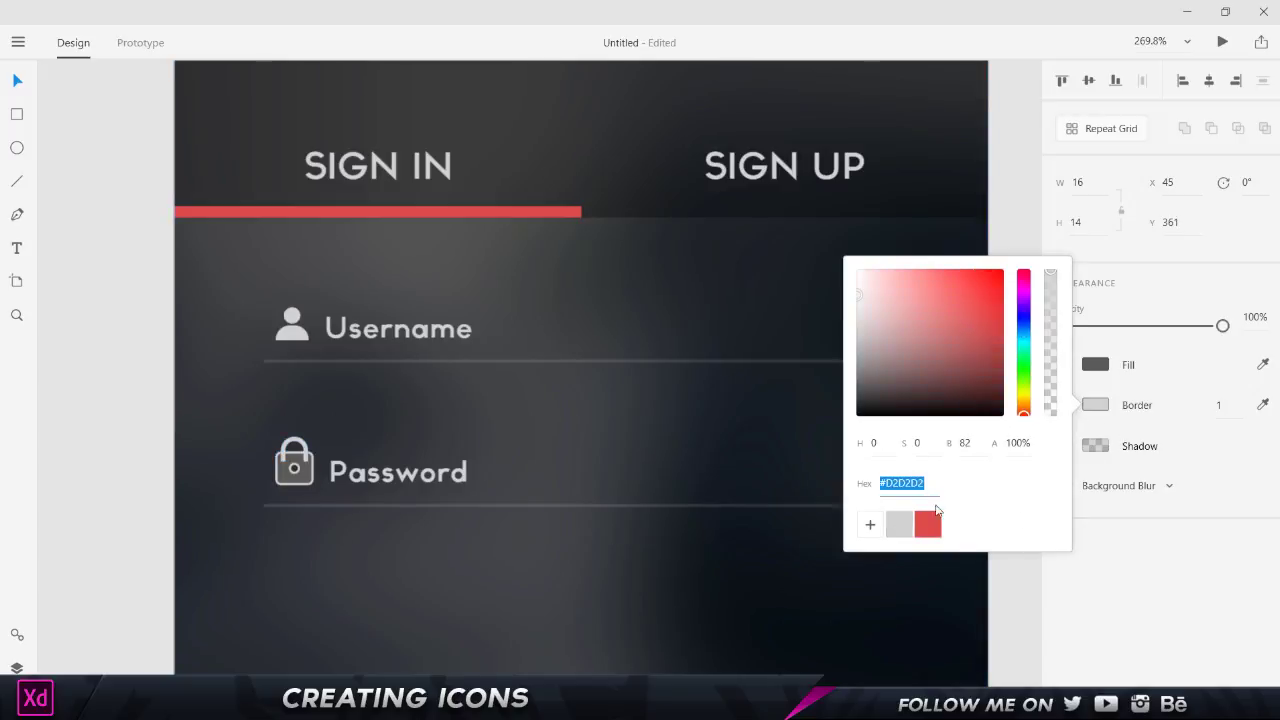
left_click(1104, 610)
left_click(1063, 405)
left_click(1095, 364)
left_click(261, 370)
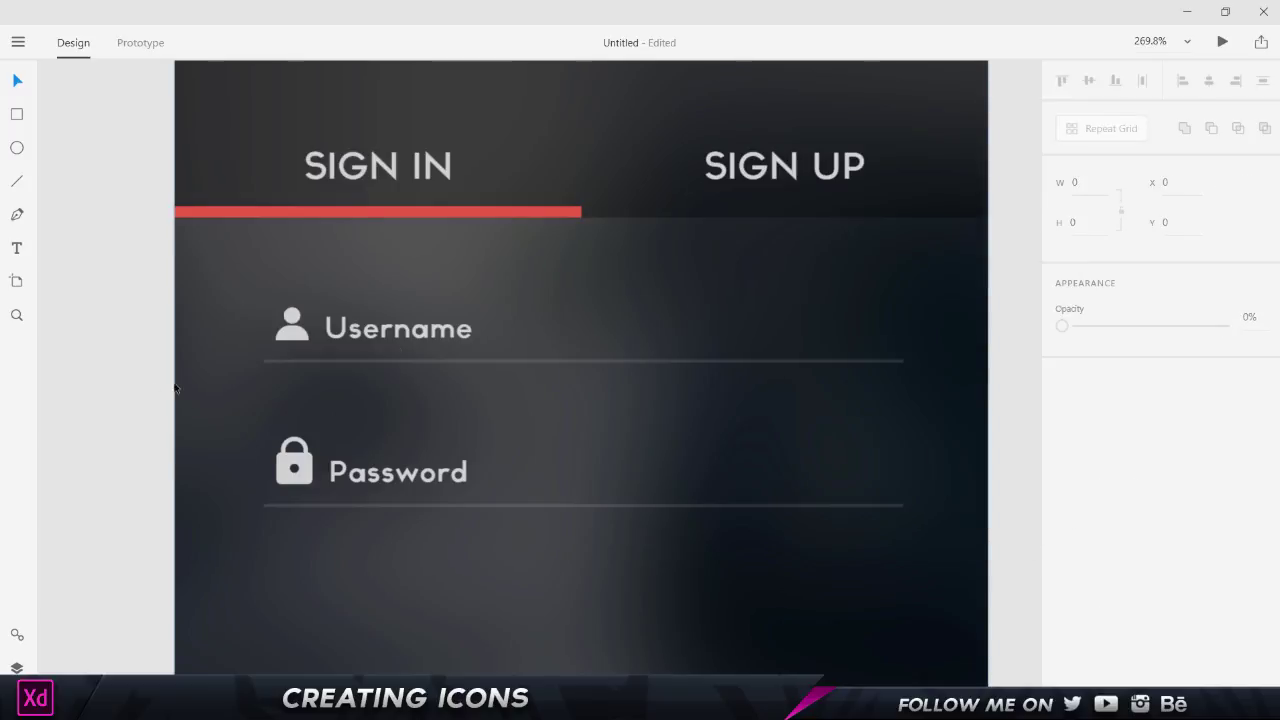
Step: Zoom to fit the Login Screen artboard (Ctrl+0) to see both icons beside Username and Password
key("ctrl+0")
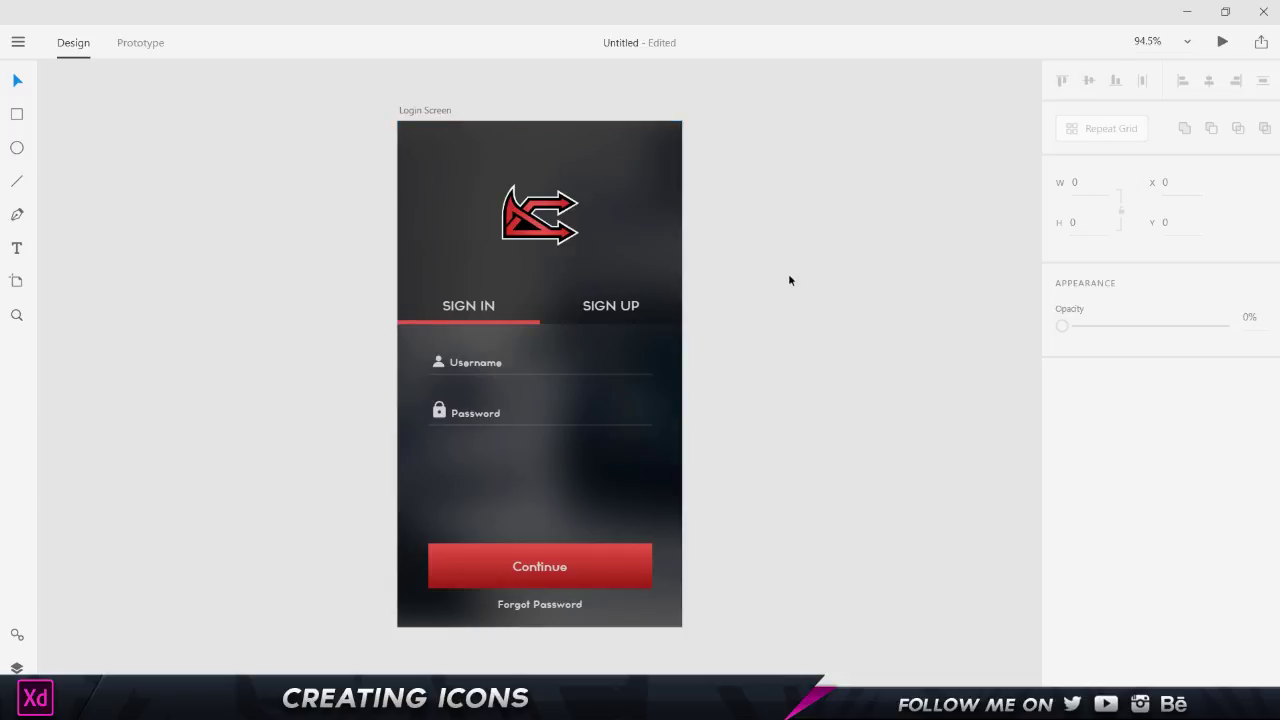